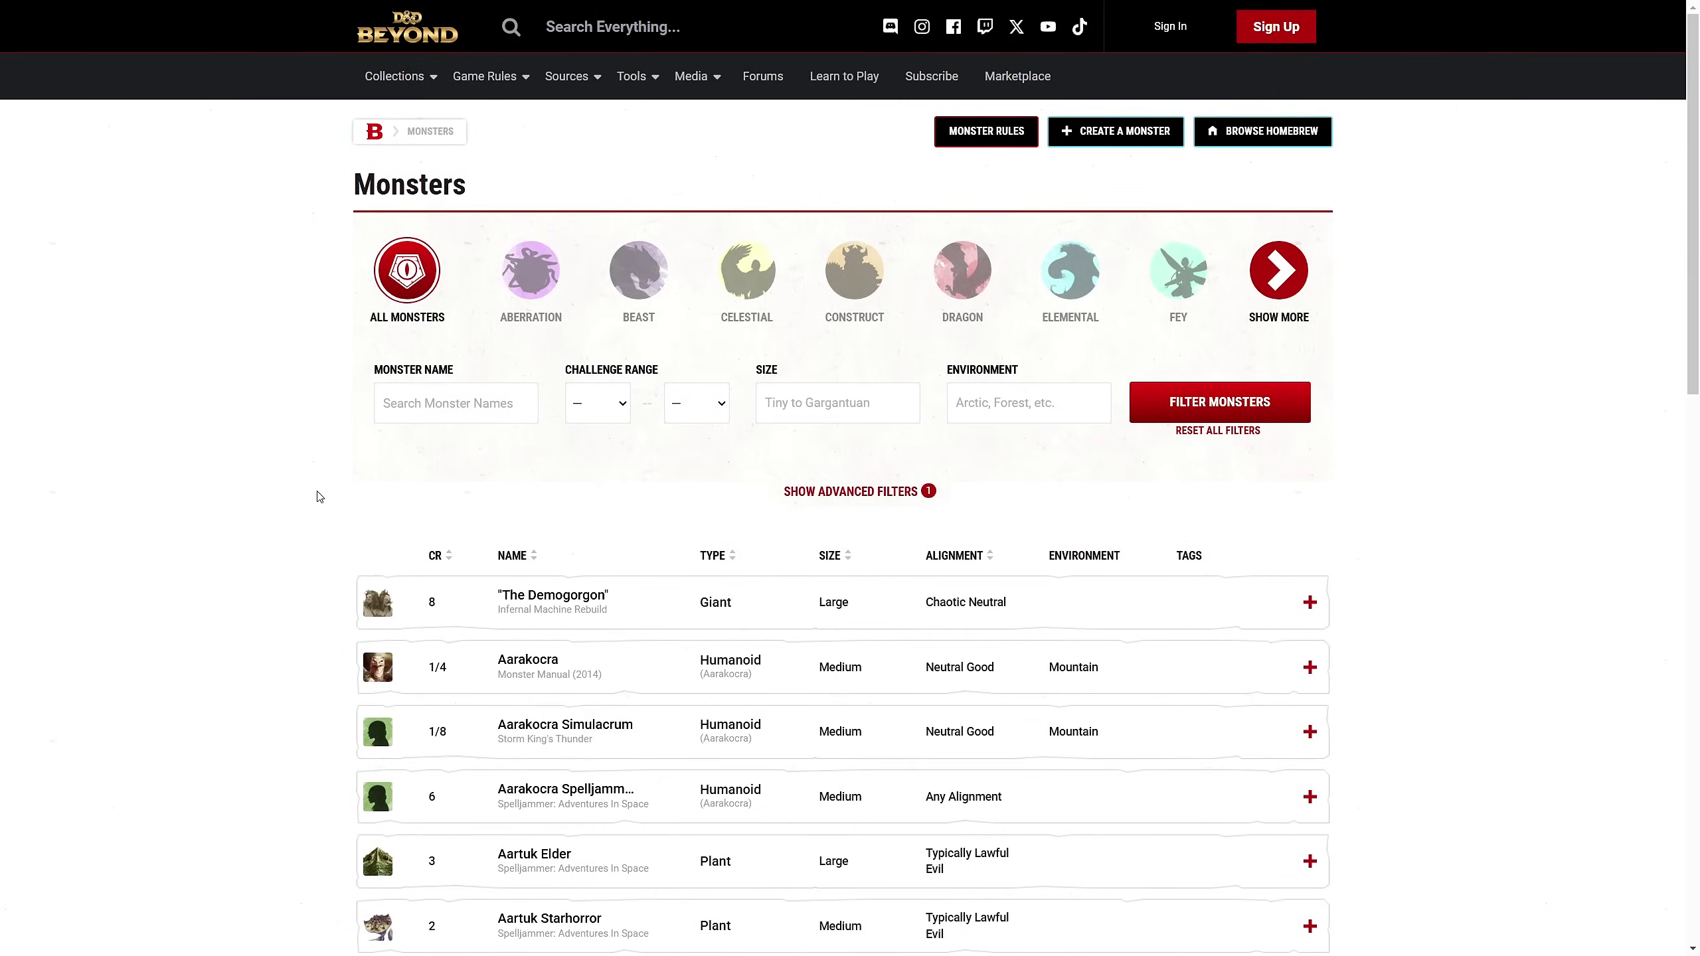
# Browse the D&D Beyond monster list and artwork, and switch to MakerLab to examine the generated bird-like winged humanoid model.
pyautogui.scroll(-5, 318, 510)
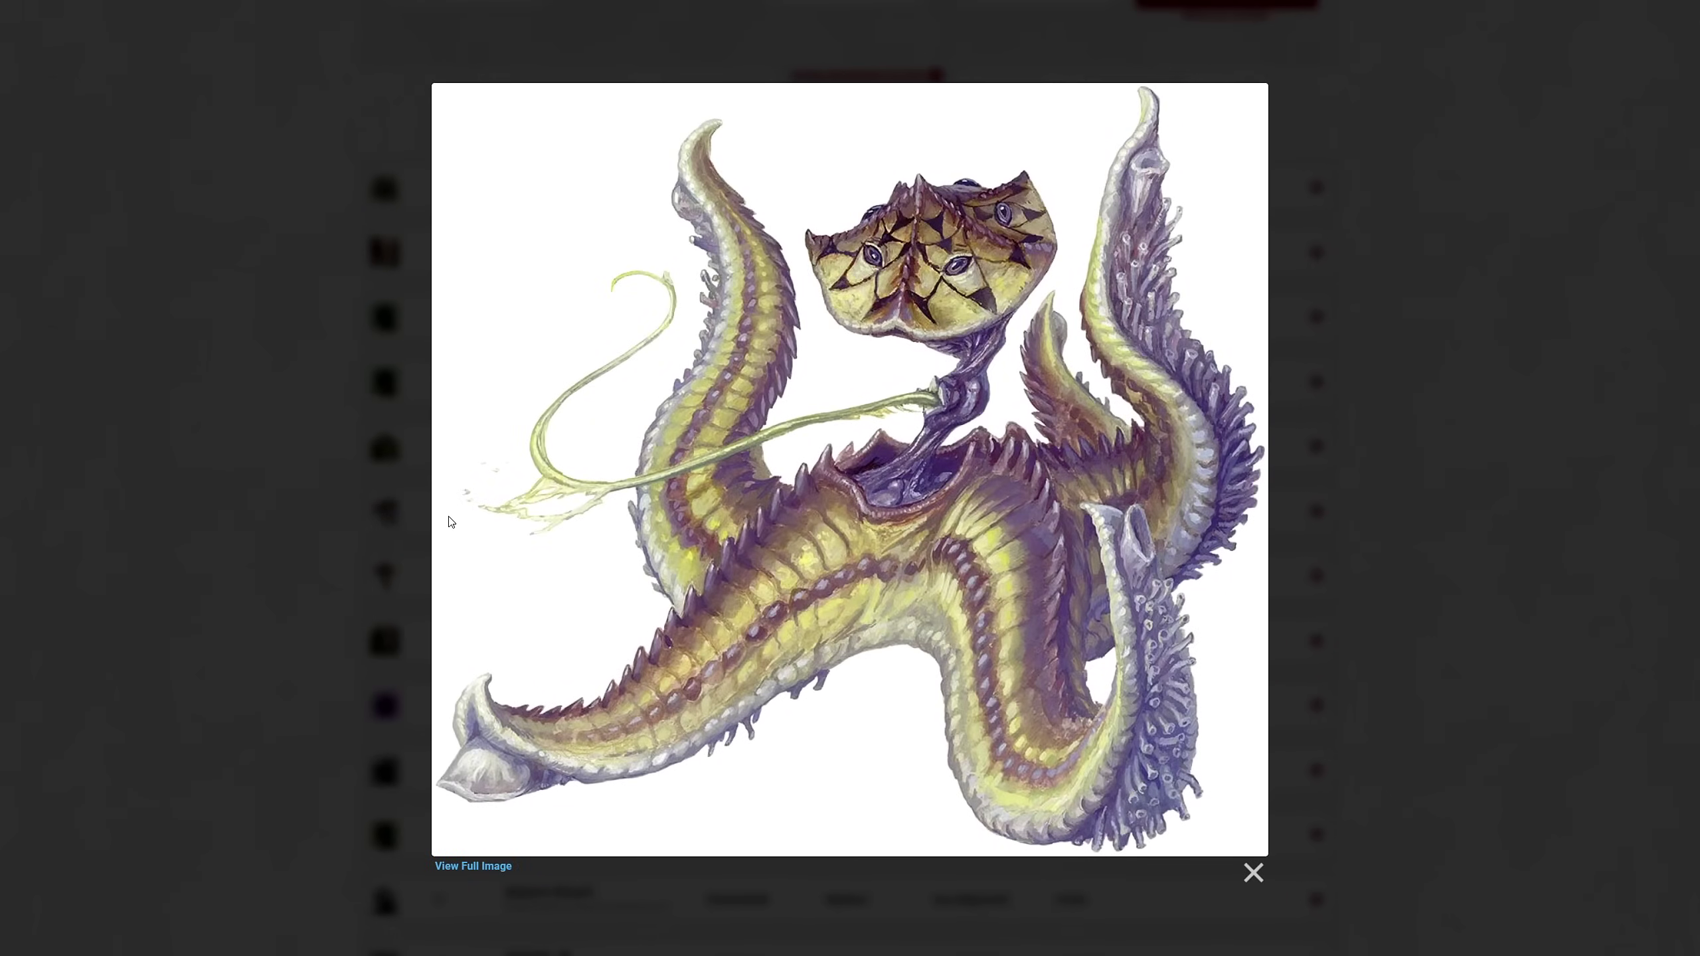
pyautogui.click(272, 599)
pyautogui.scroll(-5, 322, 595)
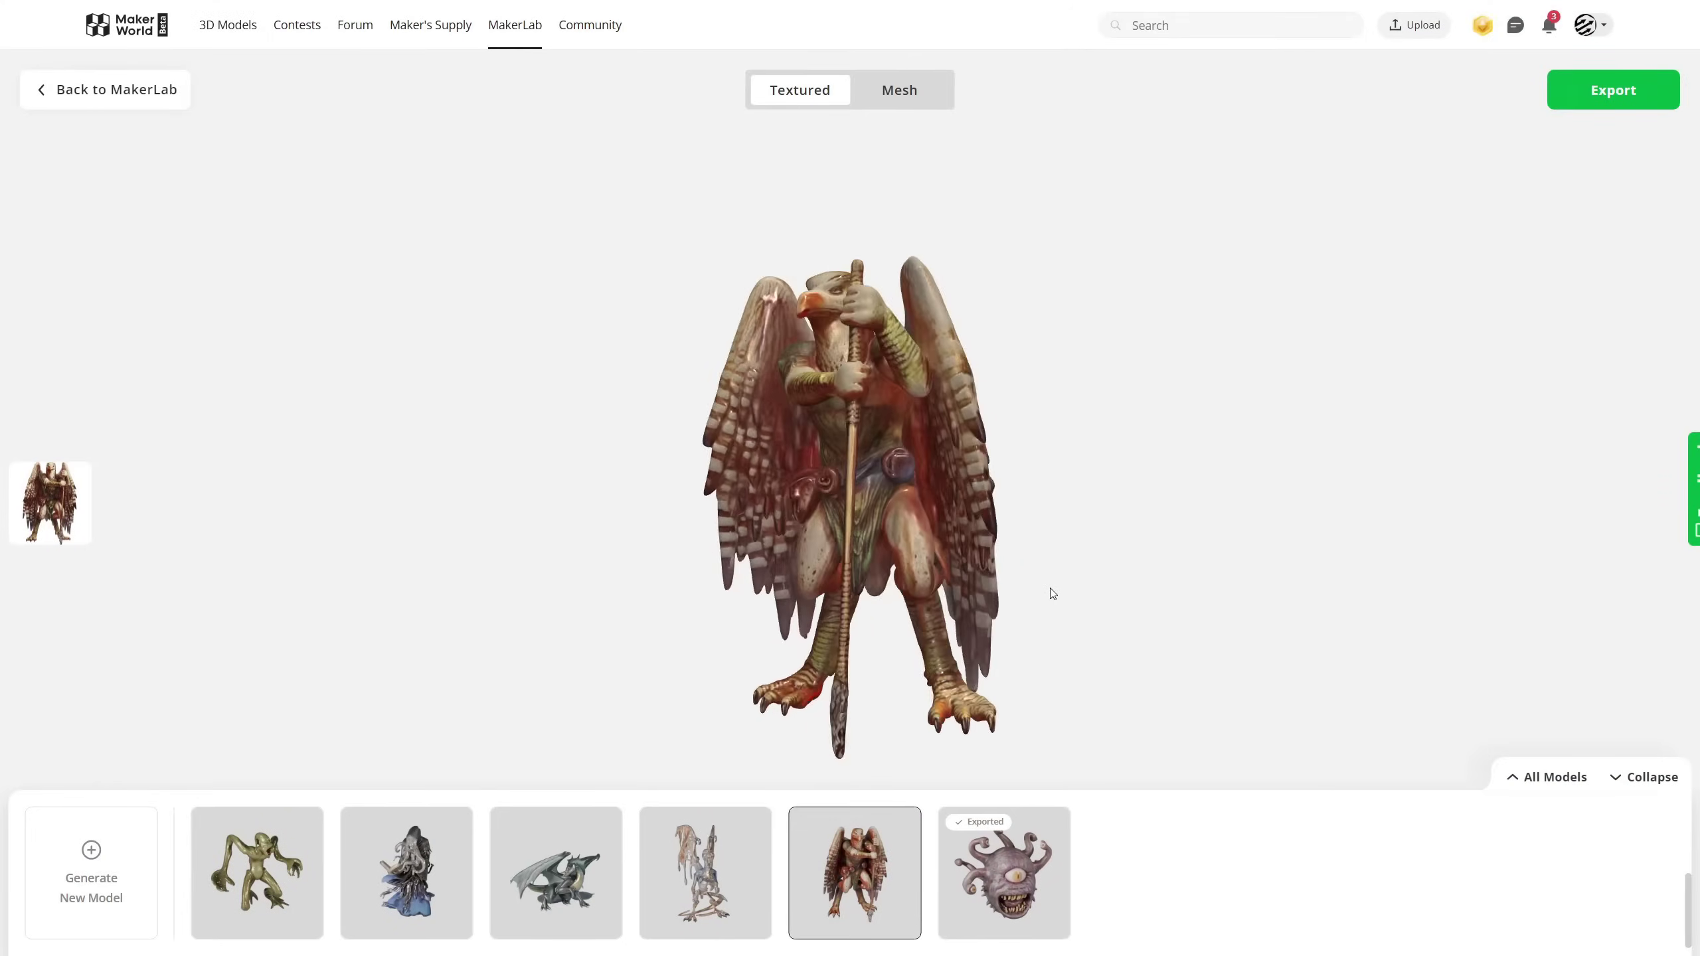
pyautogui.moveTo(1053, 594); pyautogui.dragTo(1186, 611)
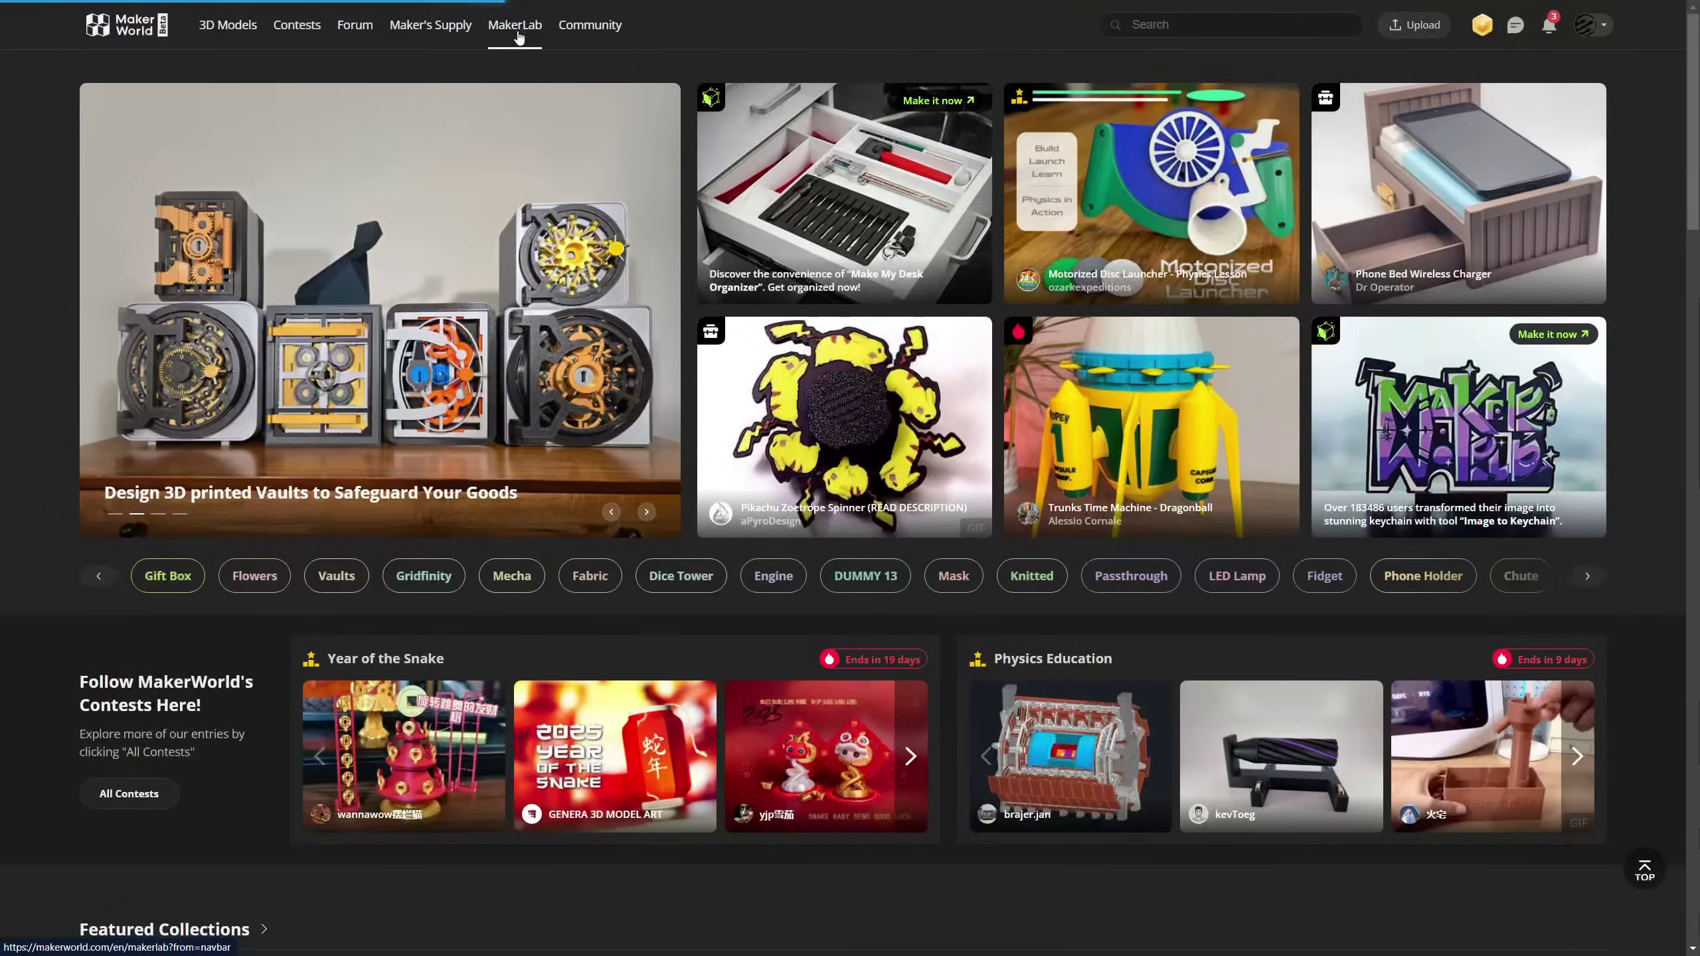
# Open the Image to 3D Model experiment in MakerLab and look through the previously generated models.
pyautogui.scroll(-10, 537, 59)
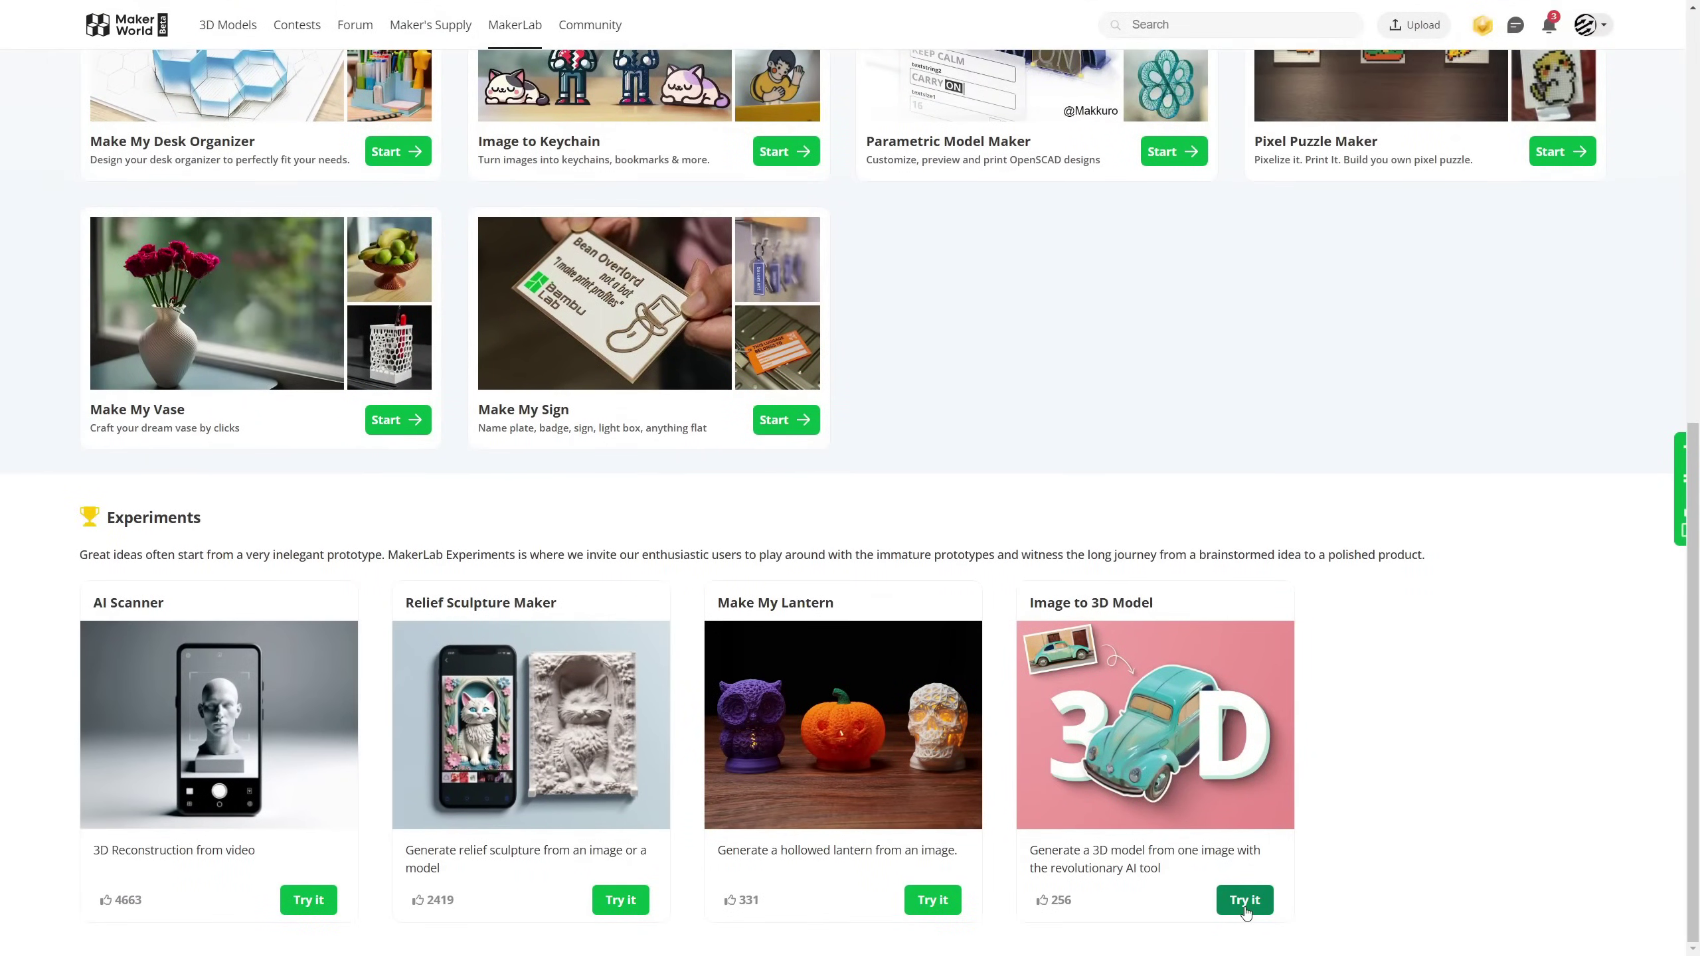
pyautogui.click(1246, 911)
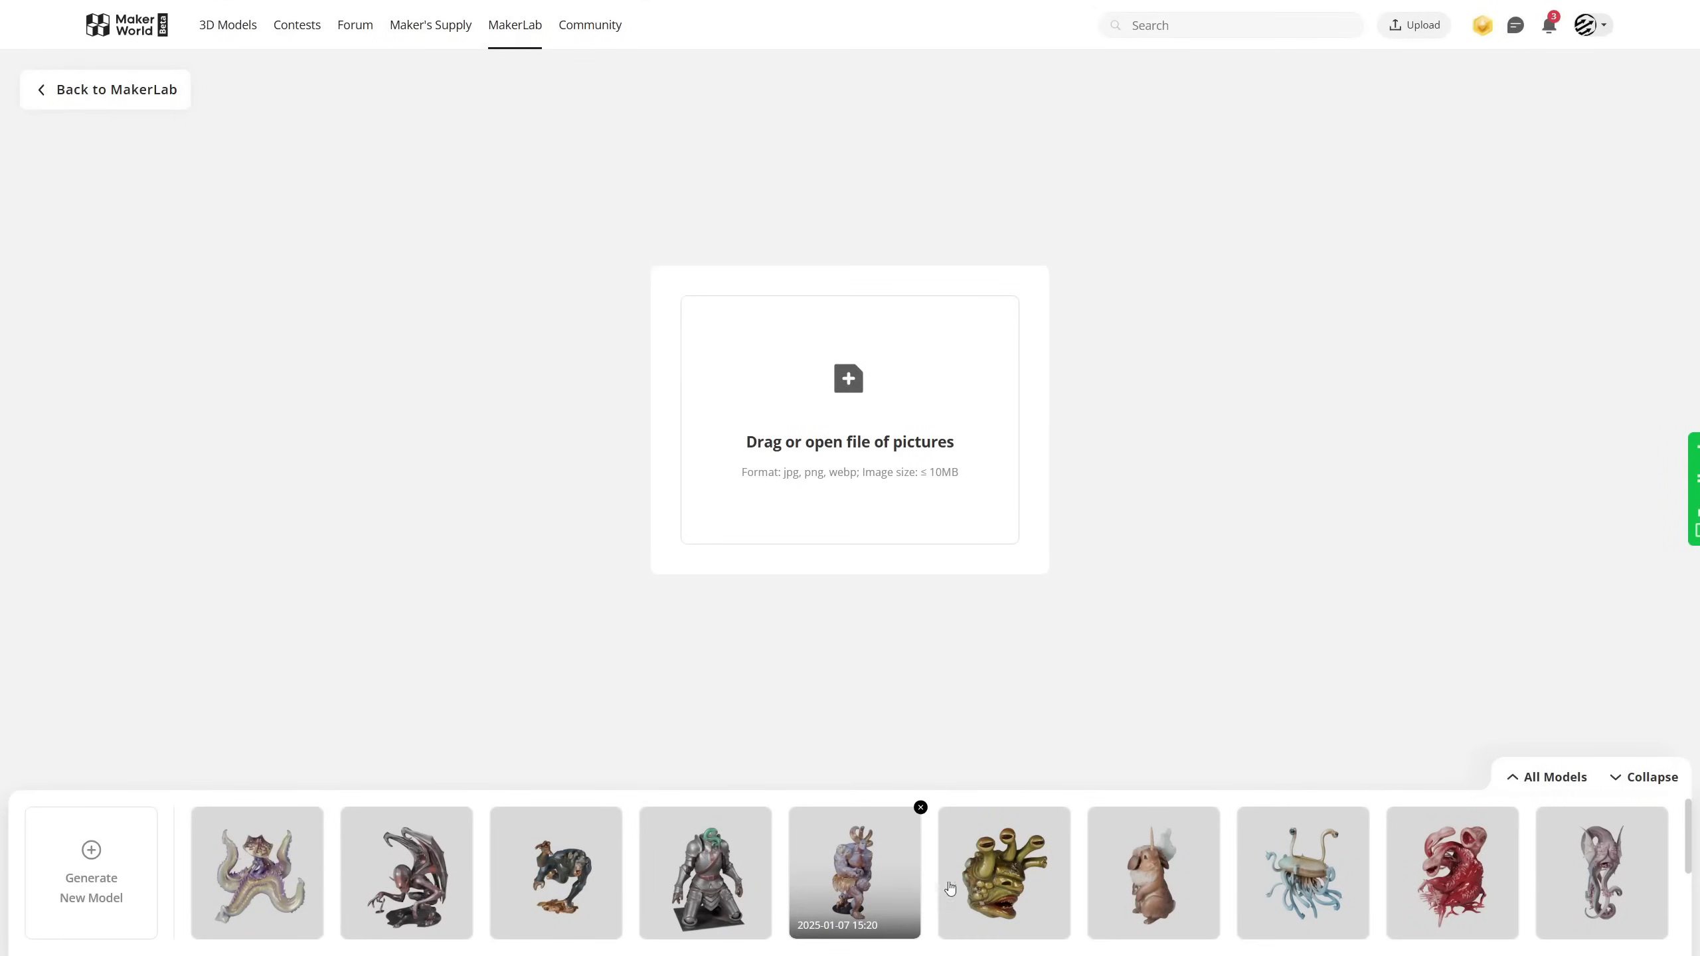
pyautogui.scroll(-2, 1560, 865)
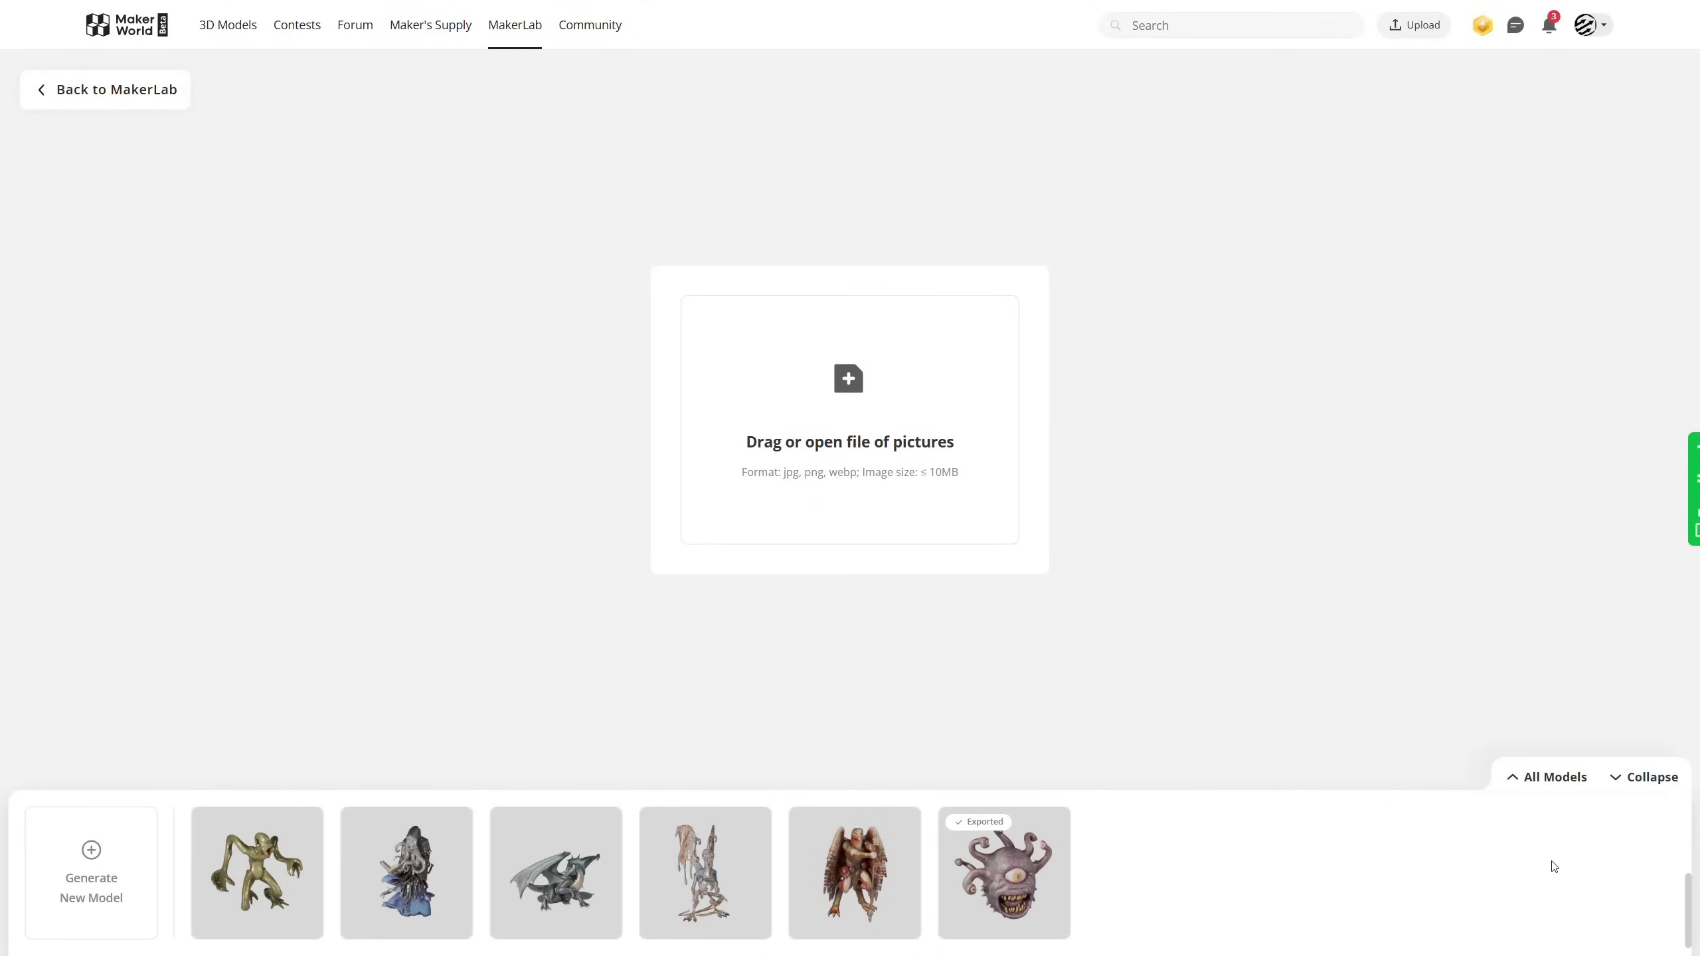
pyautogui.scroll(2, 1540, 864)
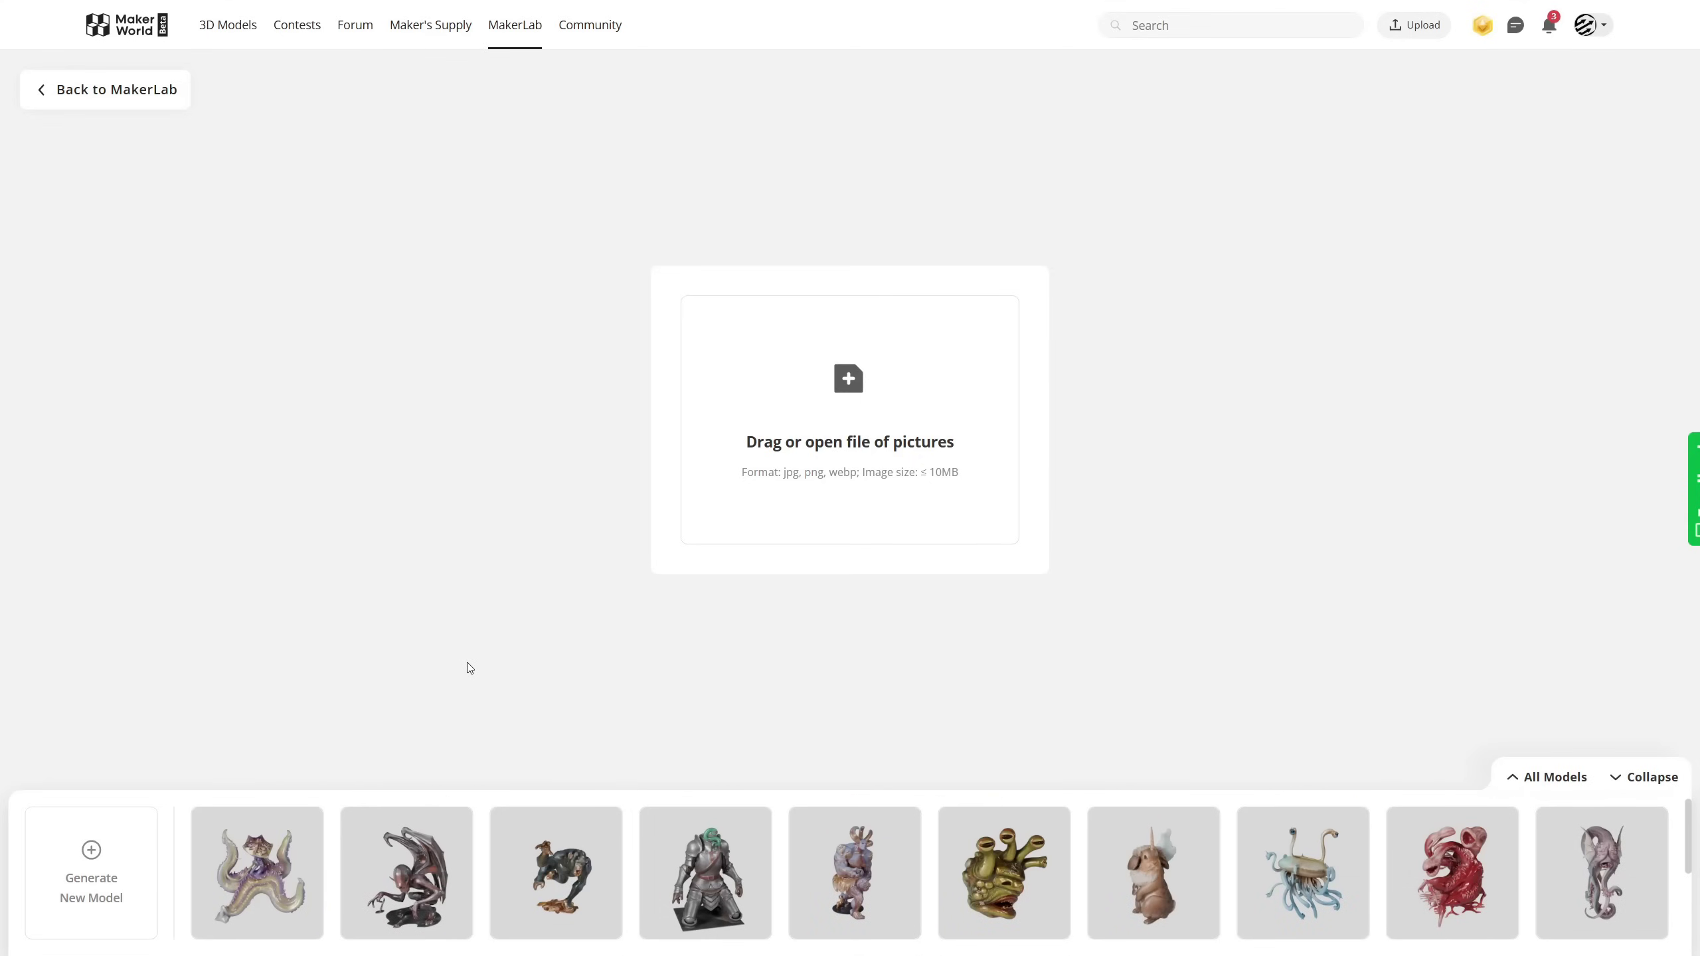
# Open the generated tentacled starfish-like monster, view its source picture, and examine the 3D model from other angles.
pyautogui.click(281, 877)
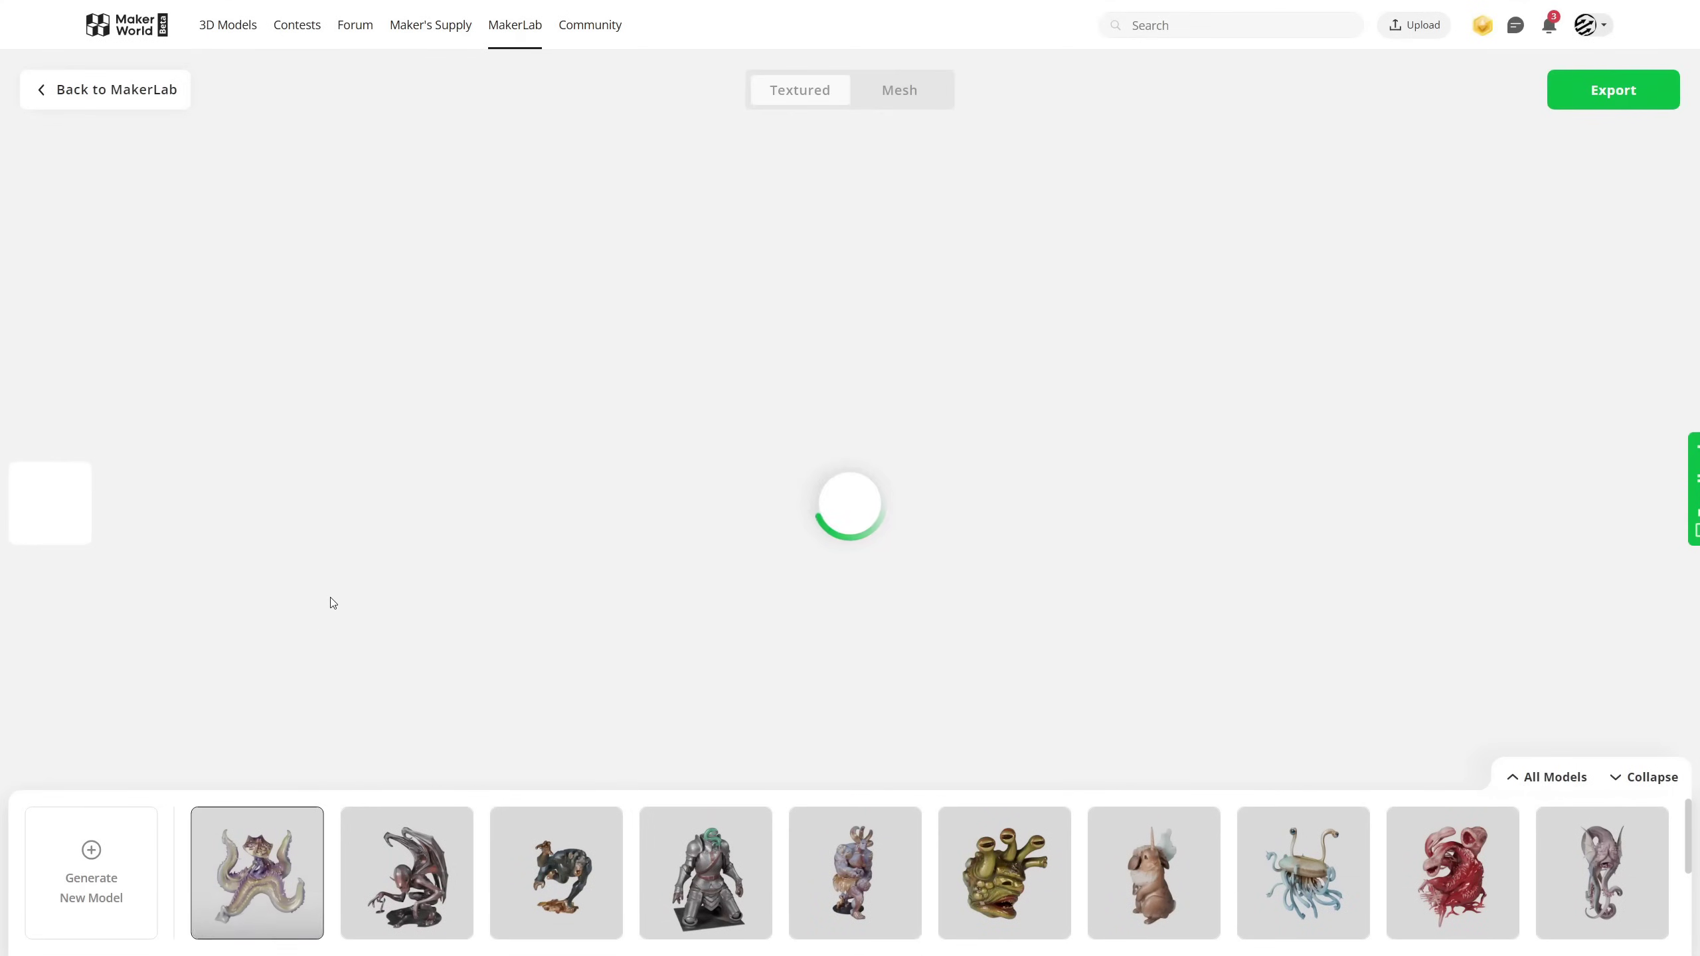
pyautogui.click(63, 500)
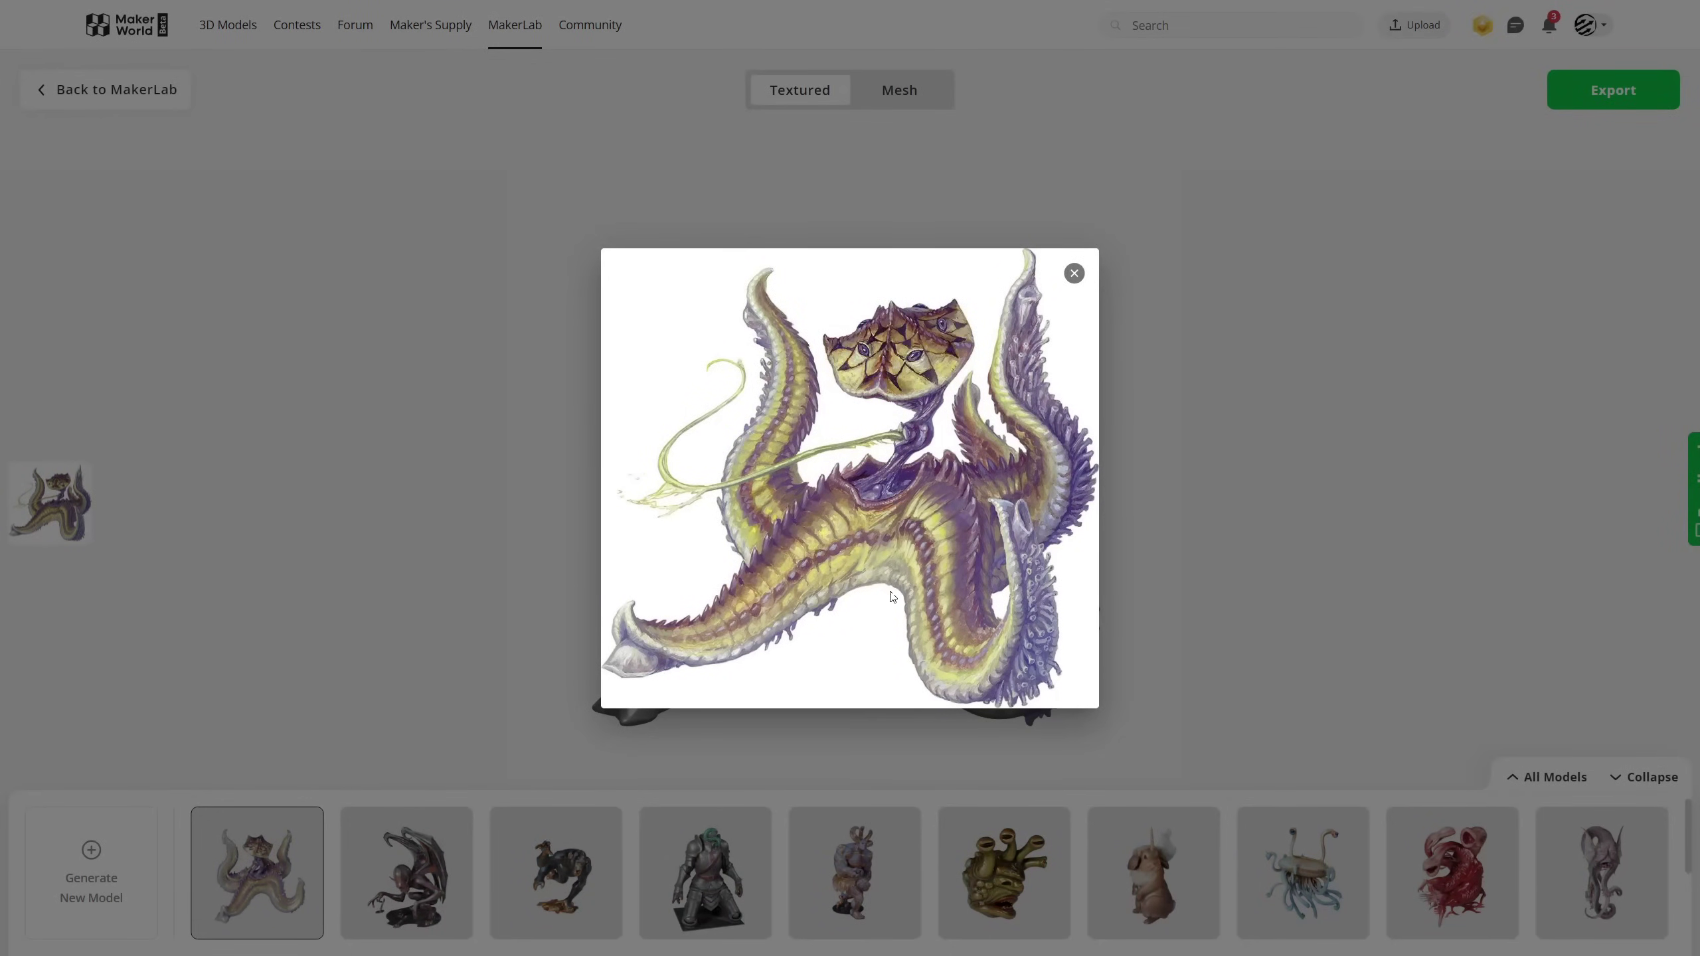
pyautogui.click(1075, 274)
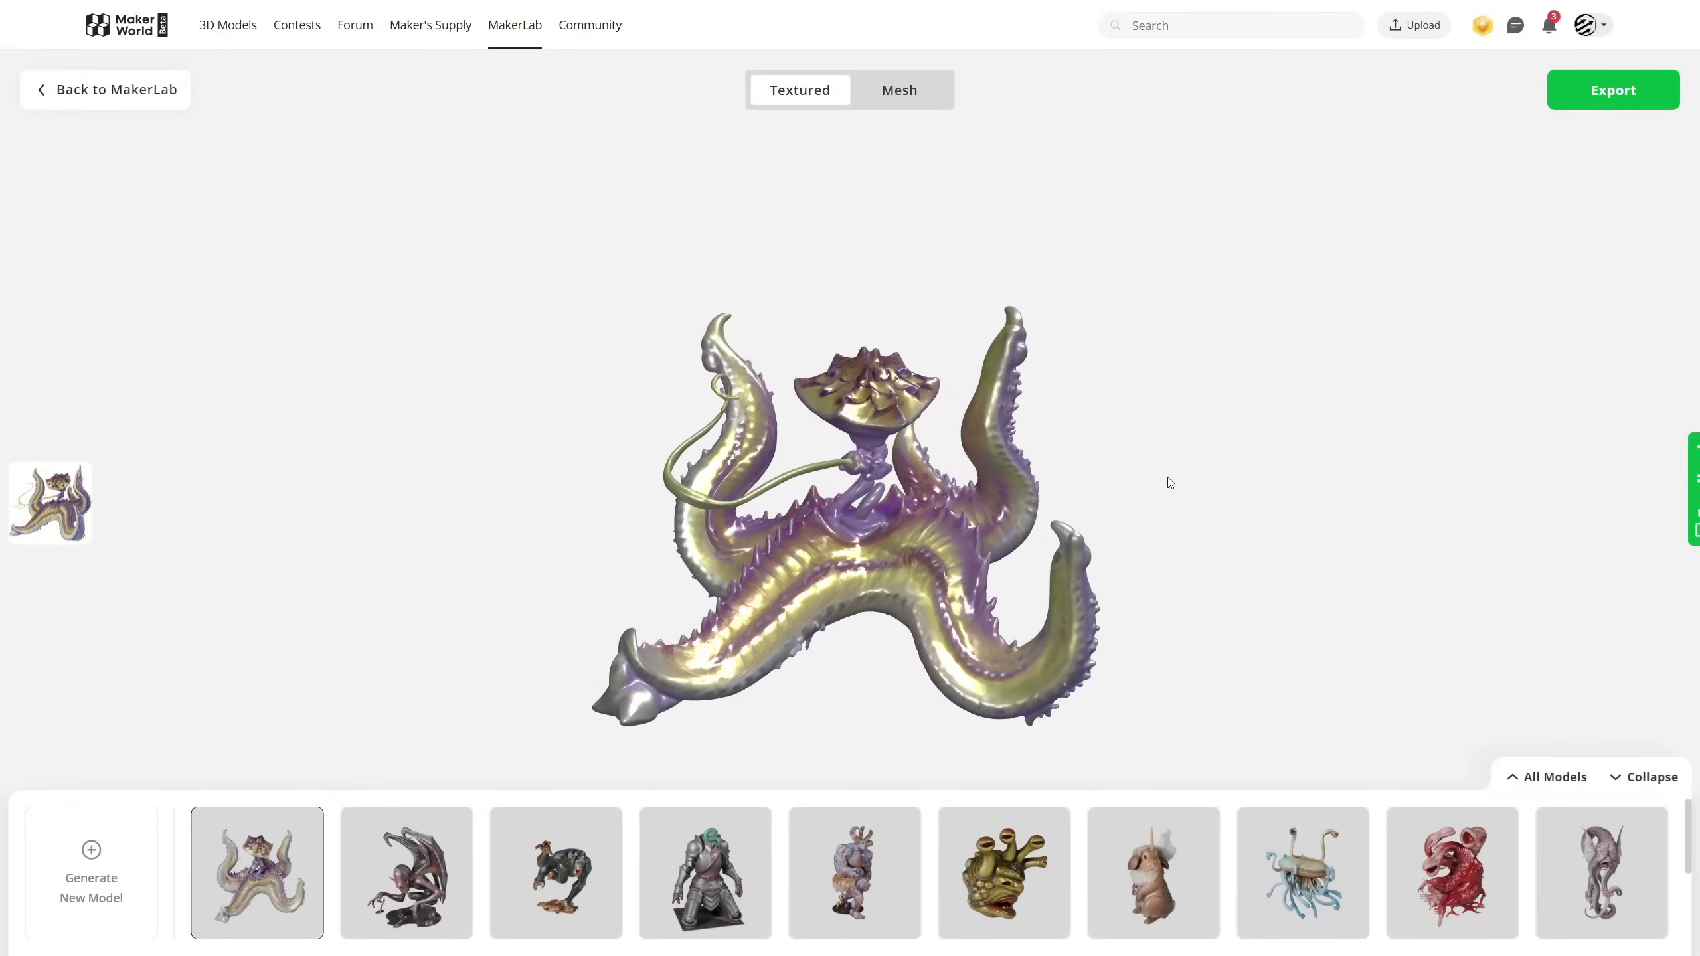
pyautogui.moveTo(1170, 482); pyautogui.dragTo(1166, 601)
# Open the generated crouching winged demon, compare it with its source picture, and examine the model from other angles.
pyautogui.click(402, 853)
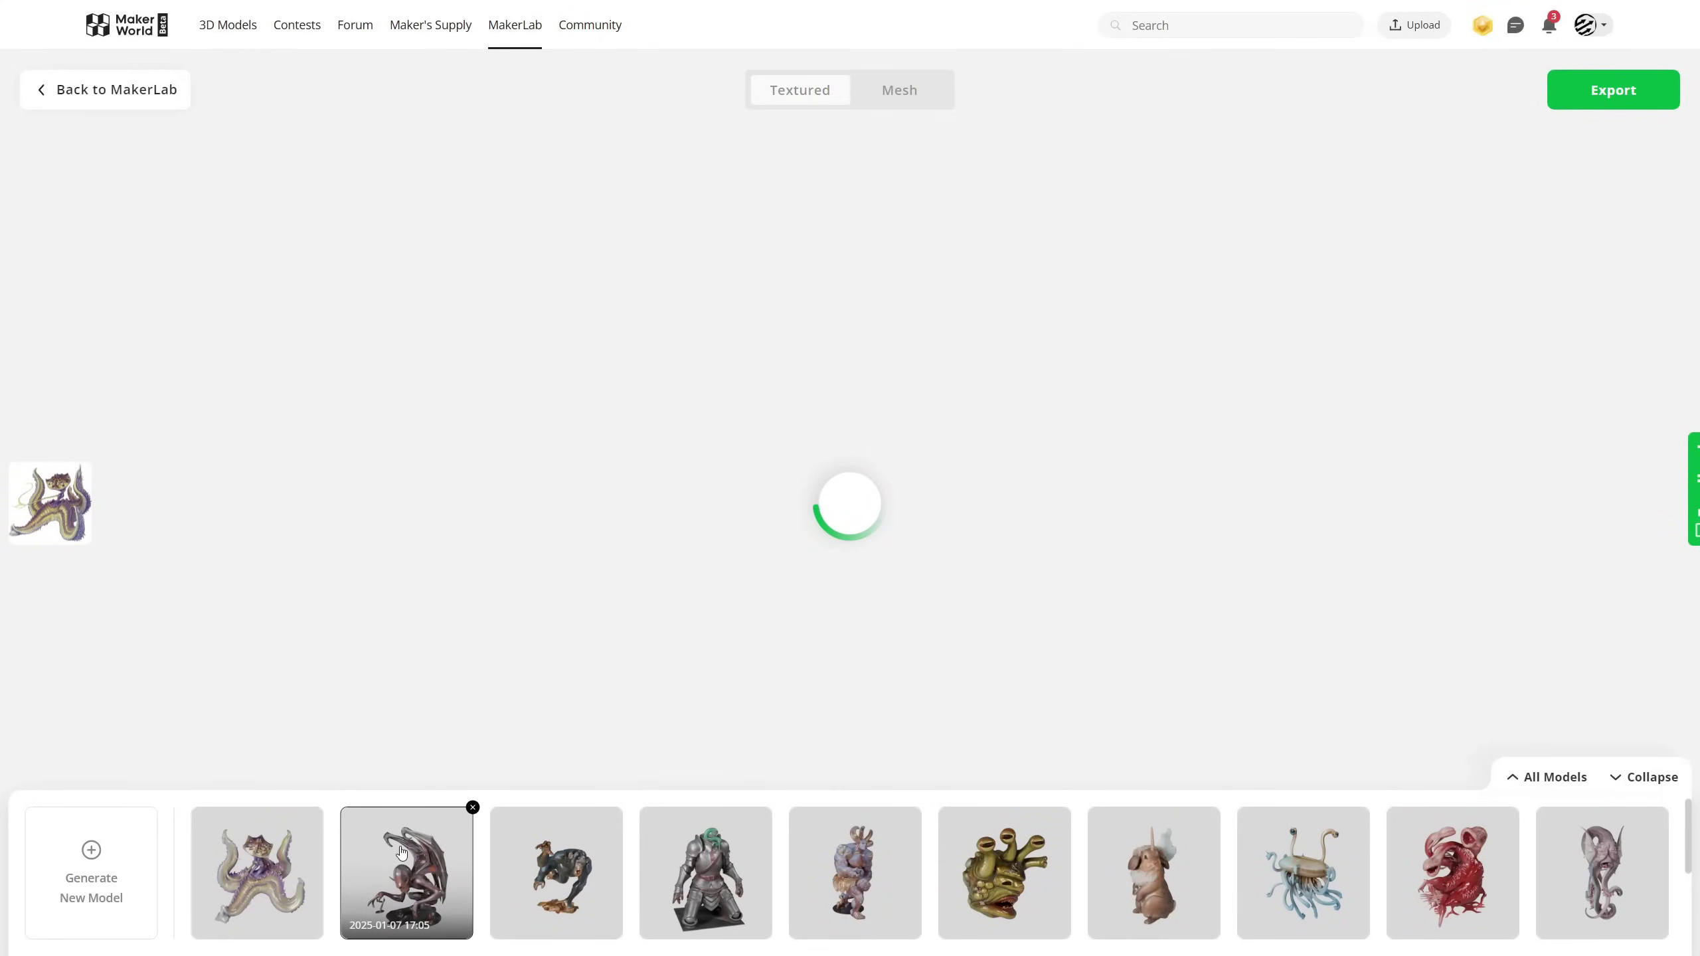
pyautogui.click(56, 486)
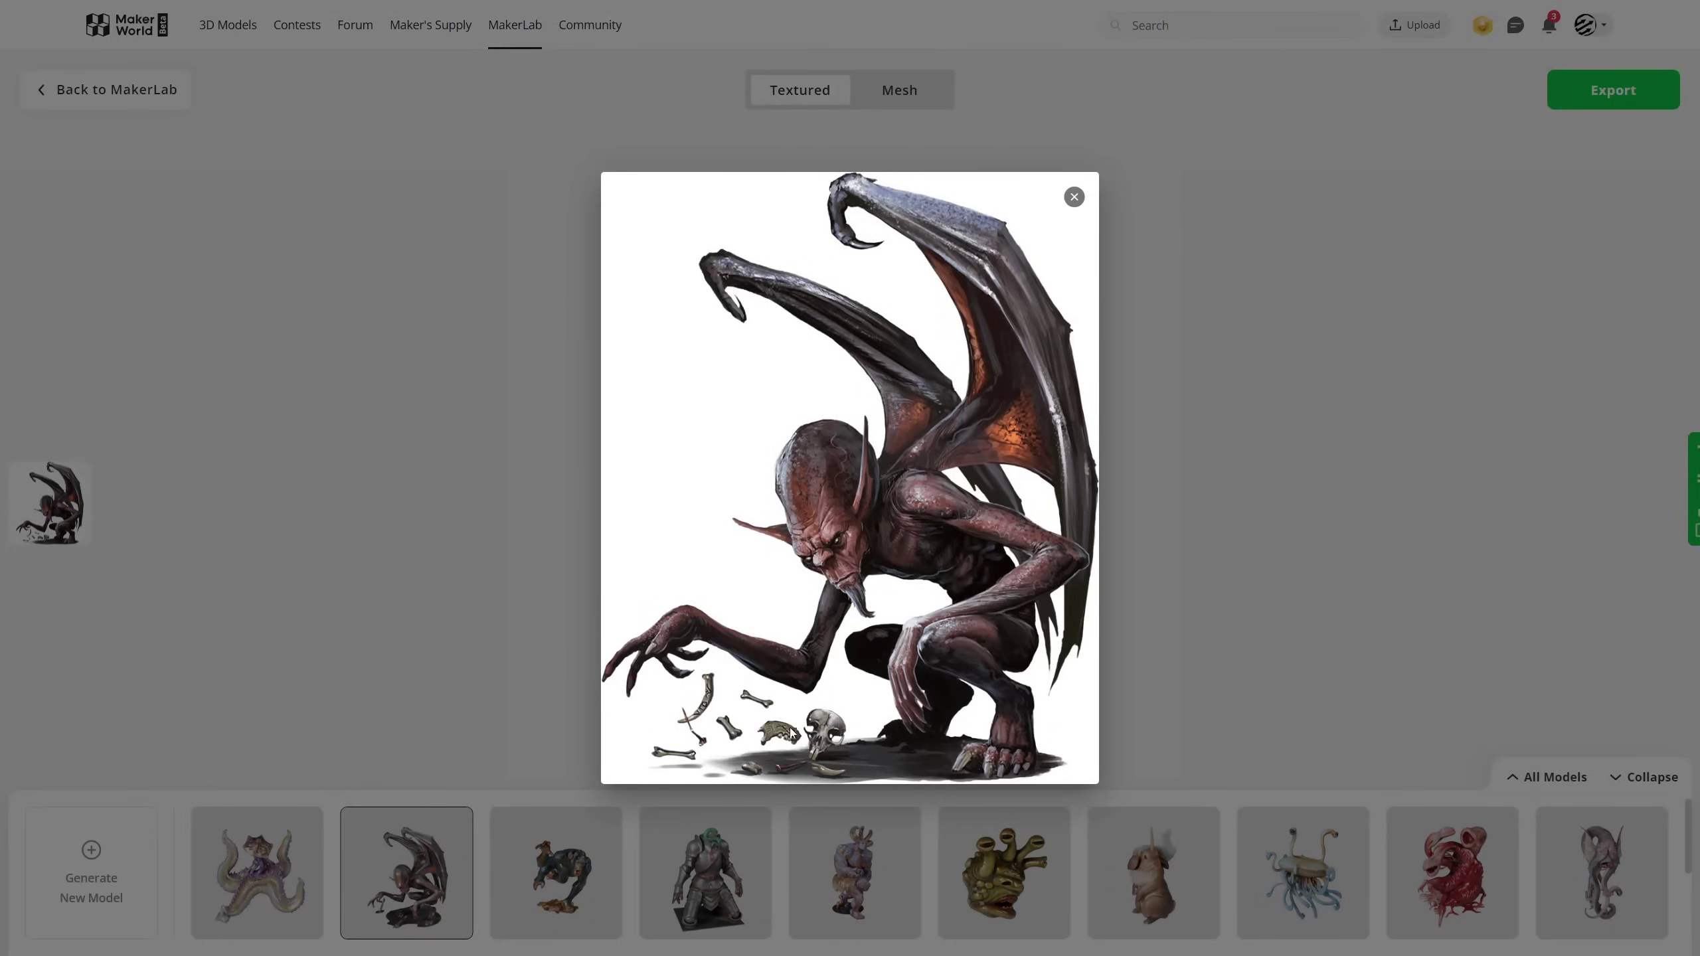
pyautogui.click(1069, 198)
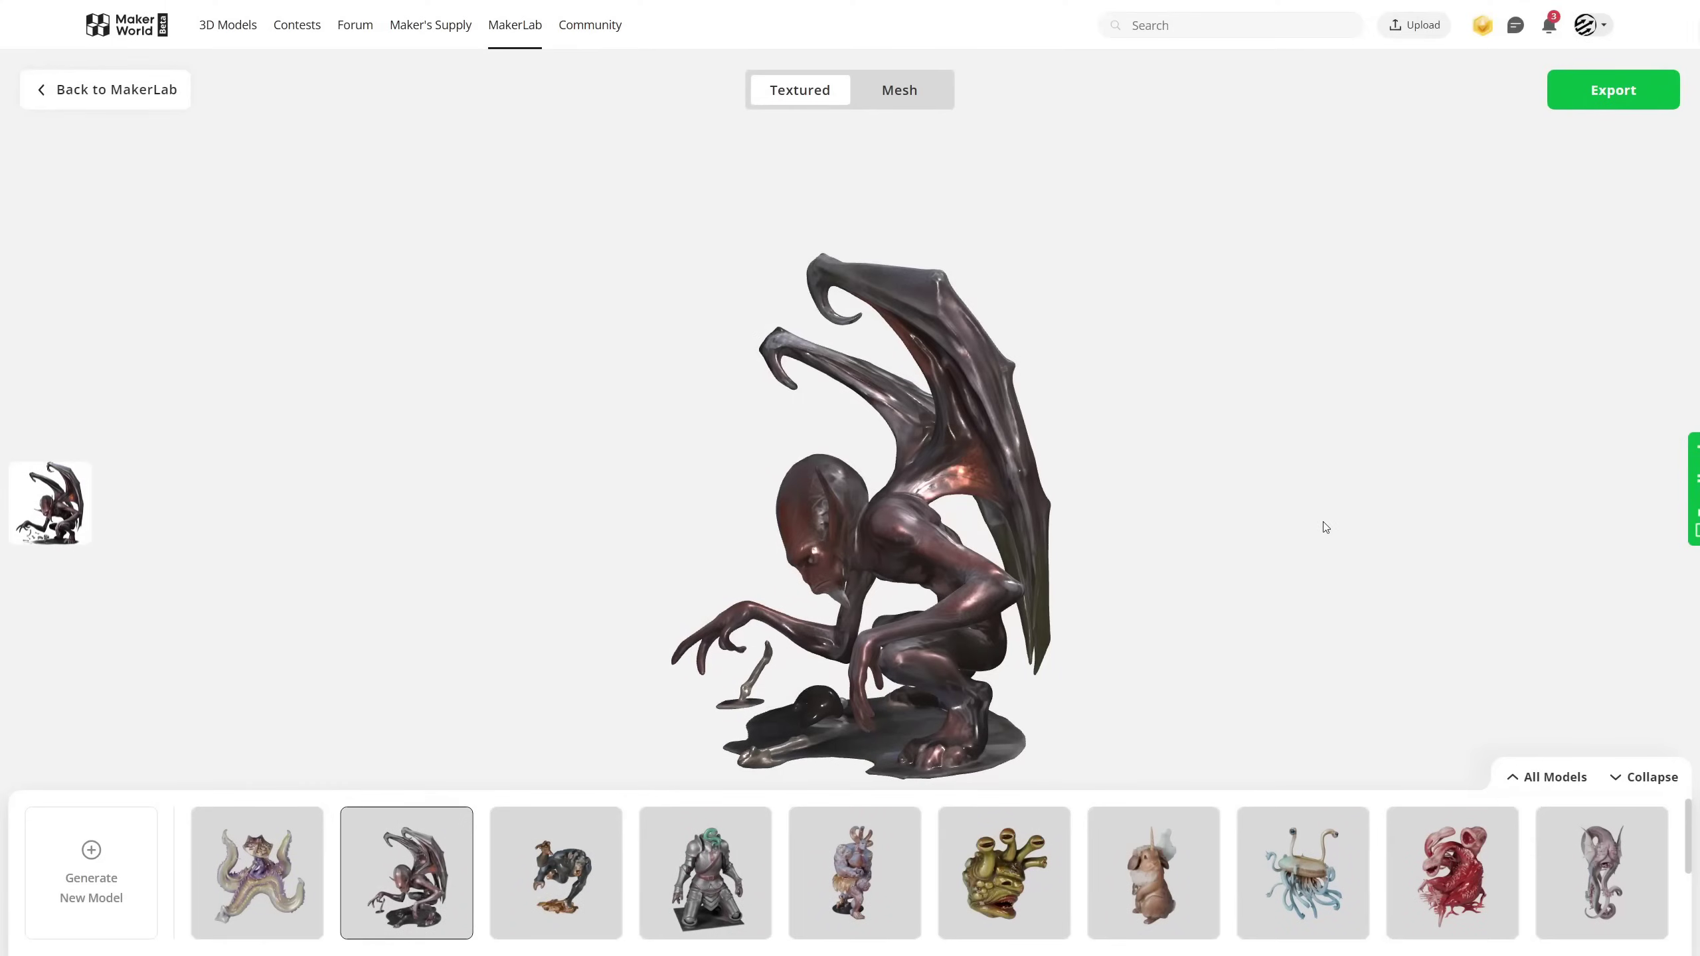
pyautogui.moveTo(1196, 548); pyautogui.dragTo(1116, 619)
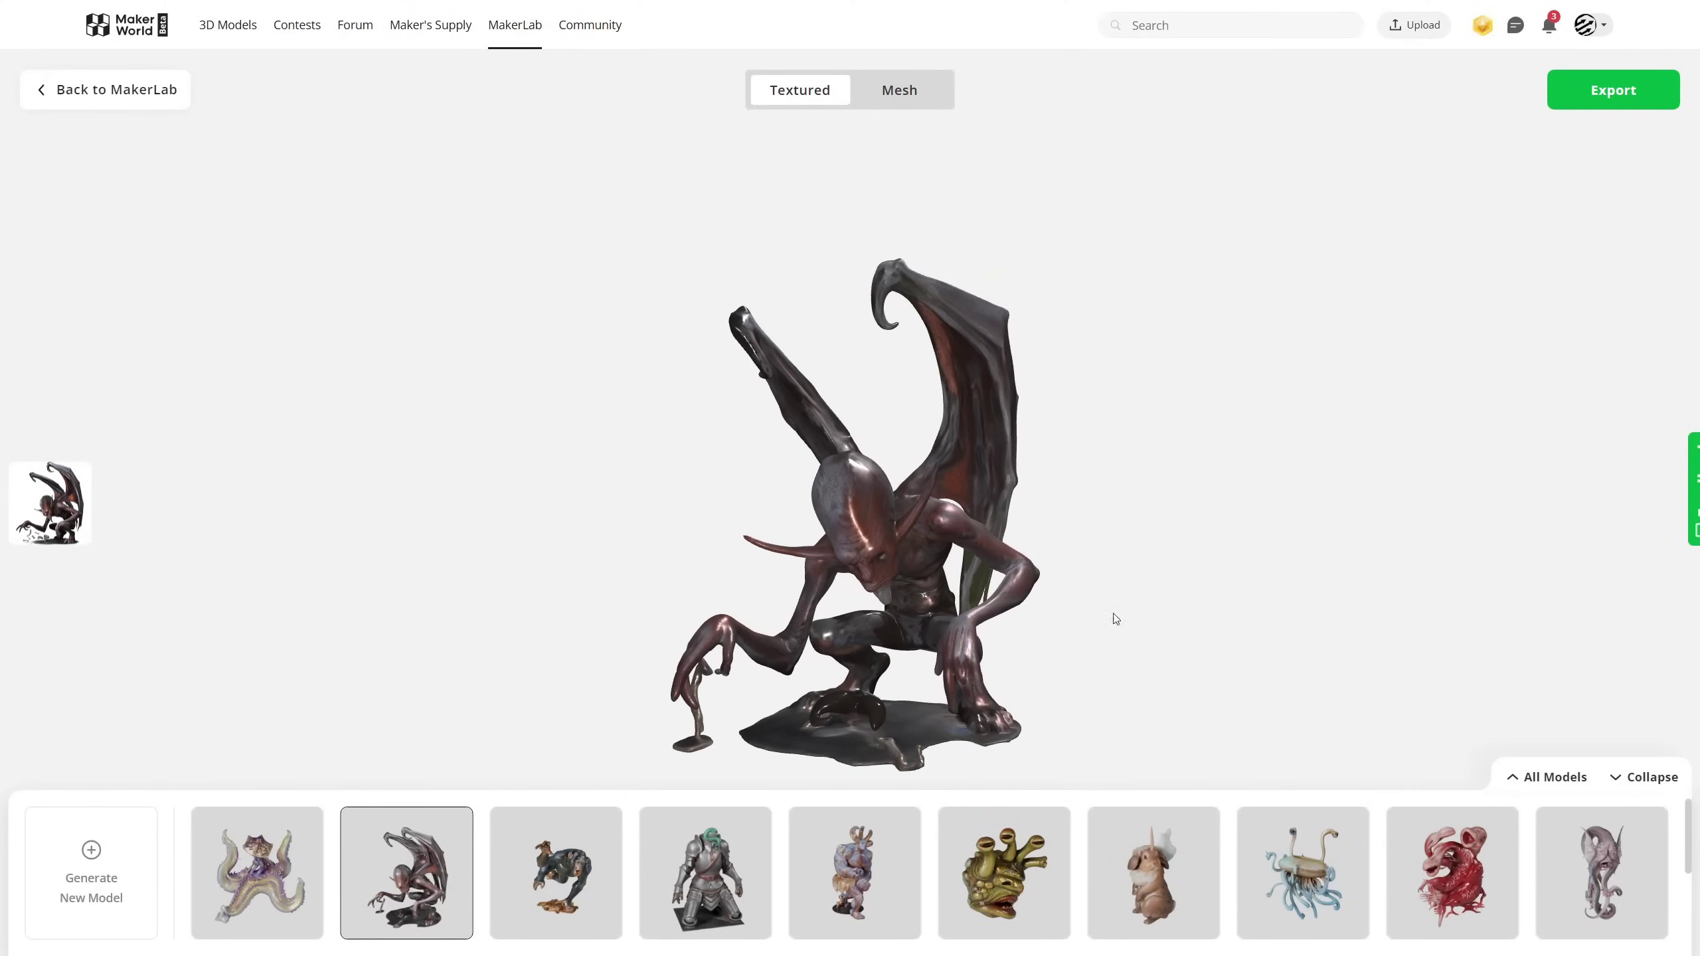
# Load the generated ape model and view its source picture for comparison.
pyautogui.click(536, 864)
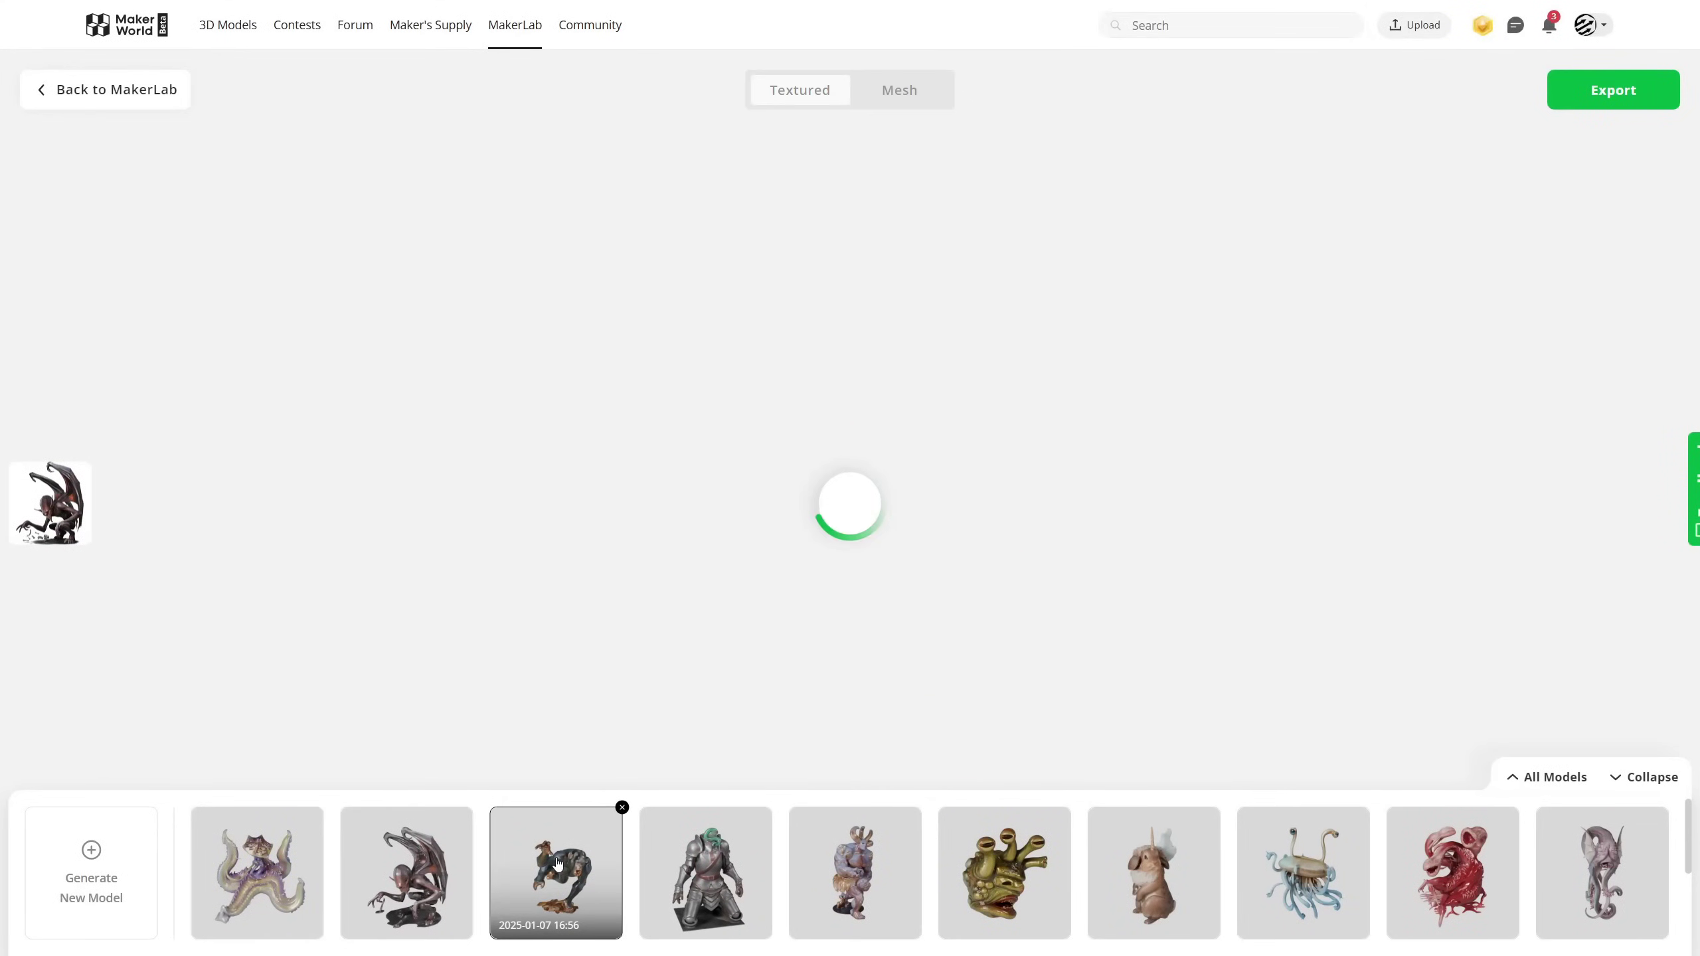
pyautogui.click(63, 504)
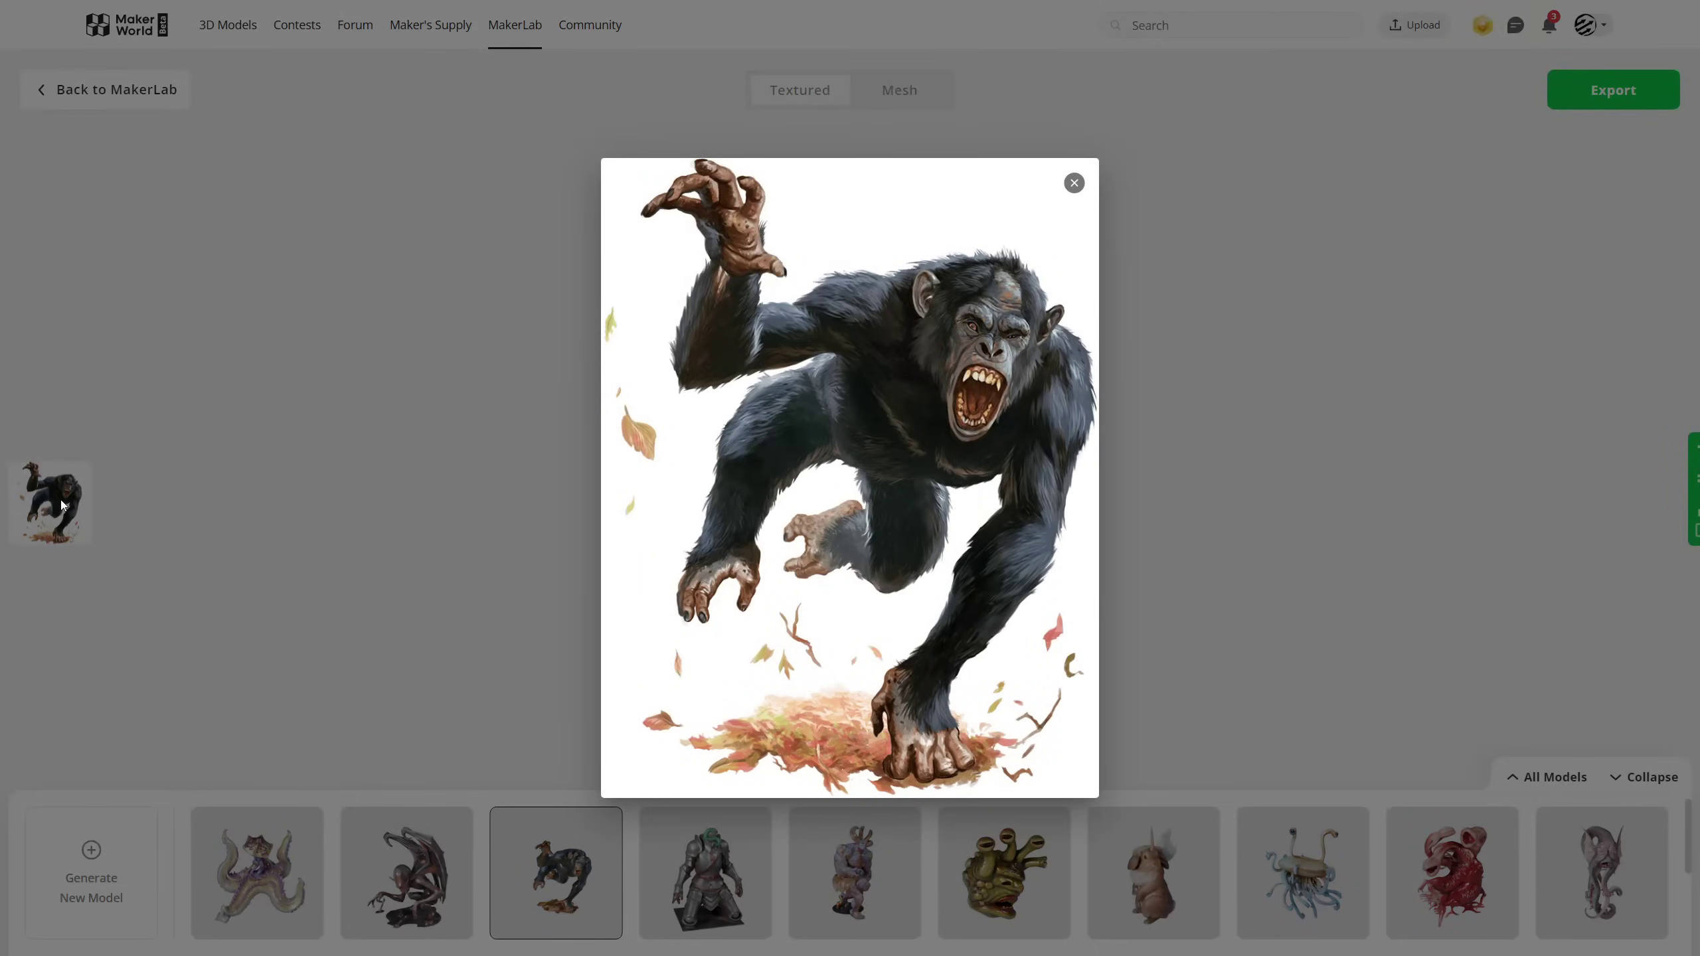
pyautogui.click(232, 425)
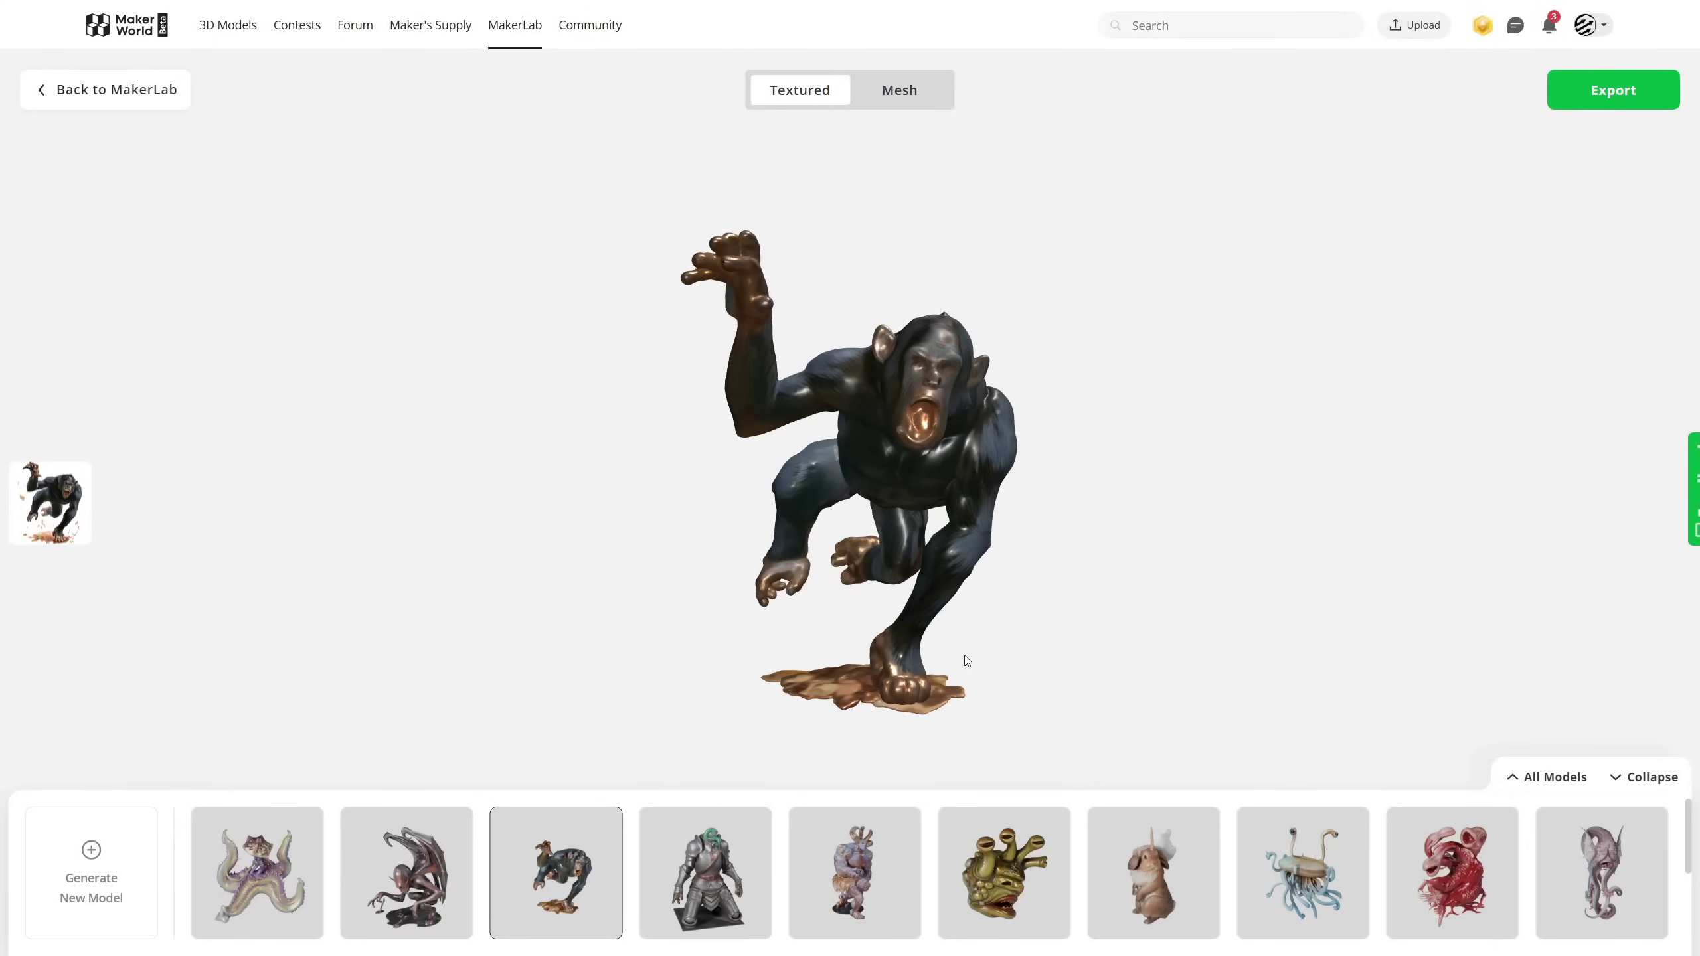
# Open the kneeling armored knight model, view its source picture, and inspect the green tentacle head and body from several sides.
pyautogui.click(690, 855)
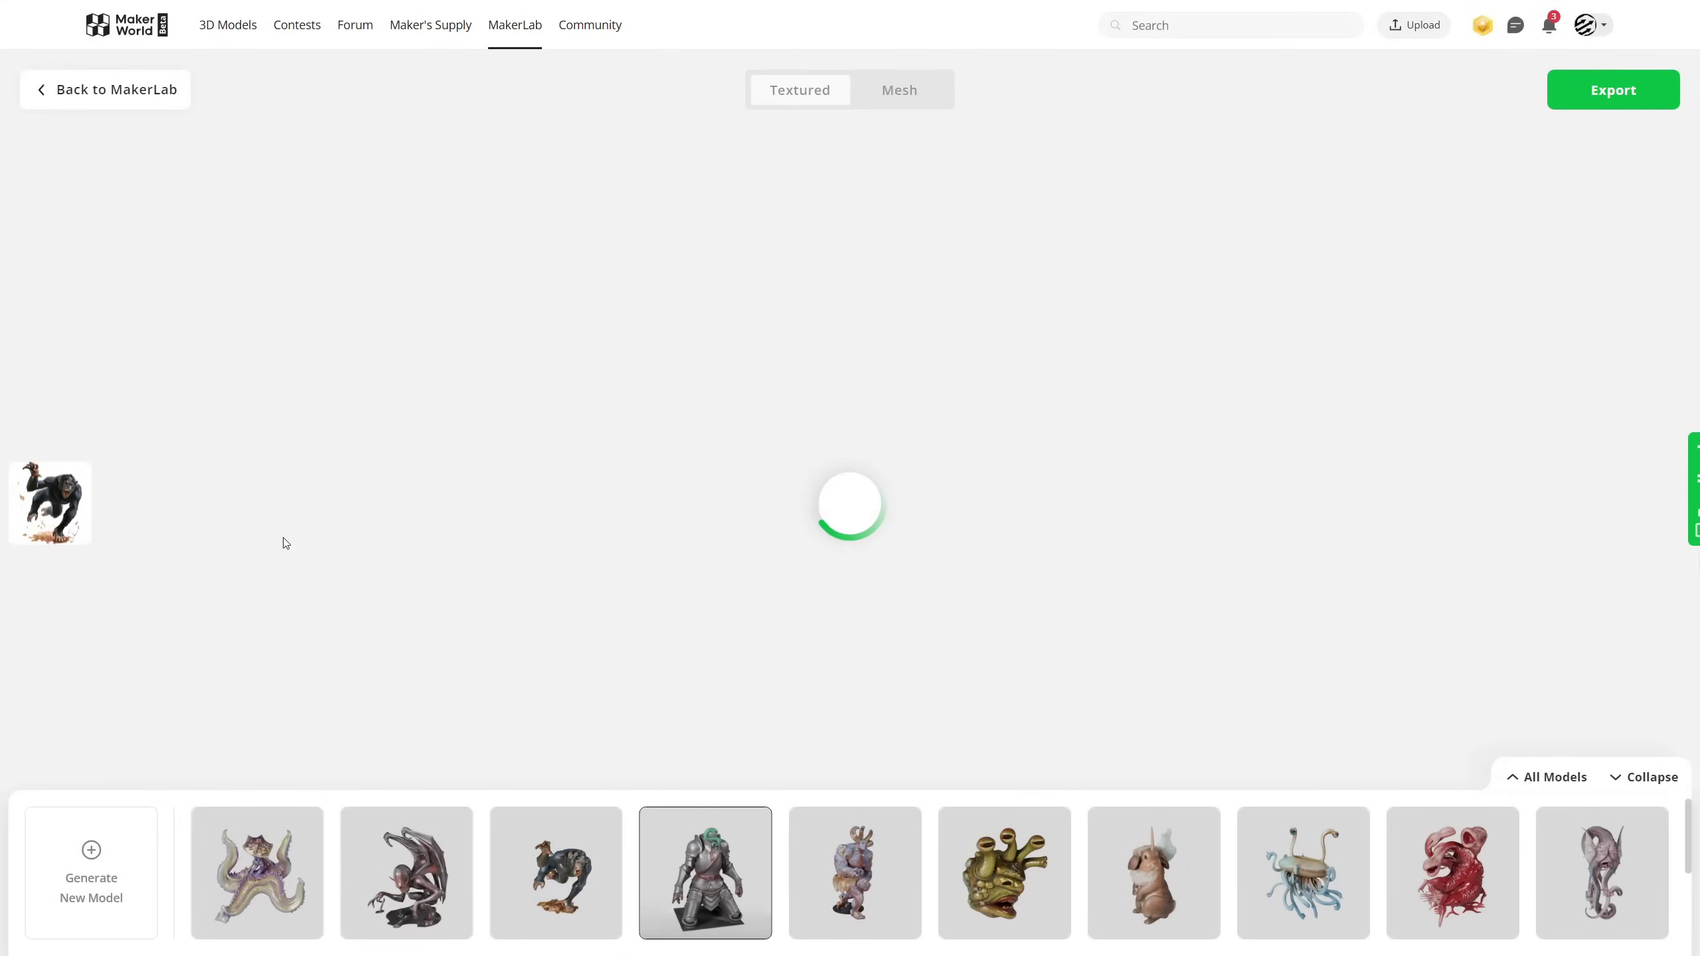
pyautogui.click(53, 513)
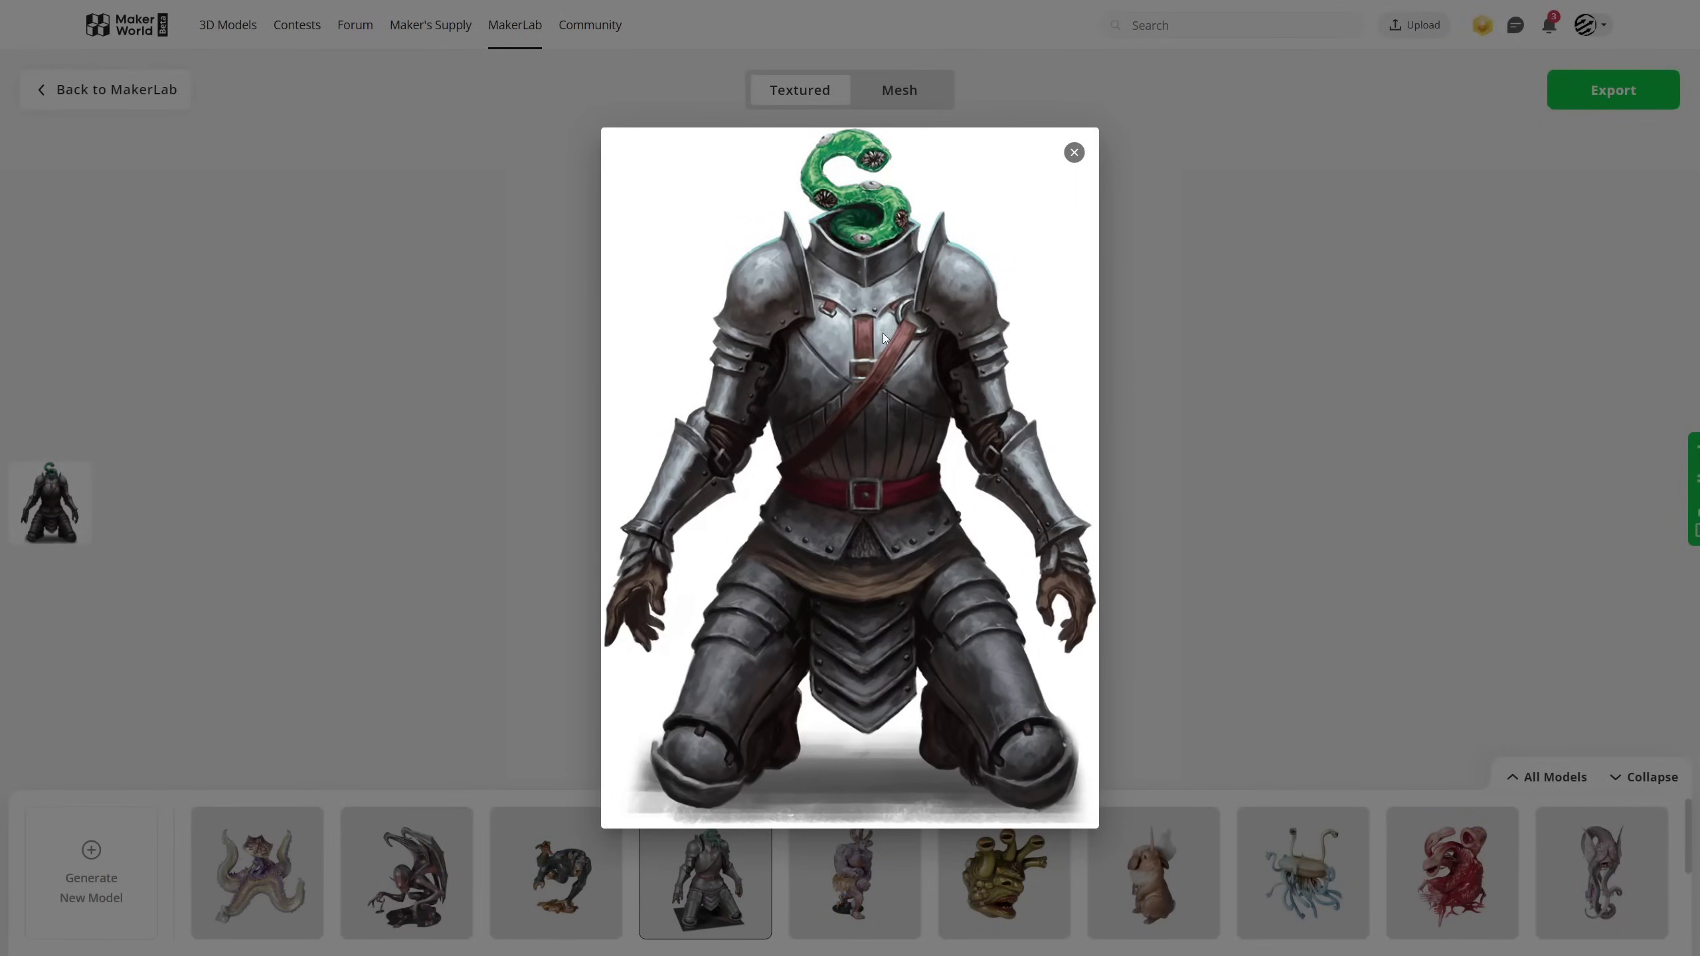
pyautogui.click(1074, 154)
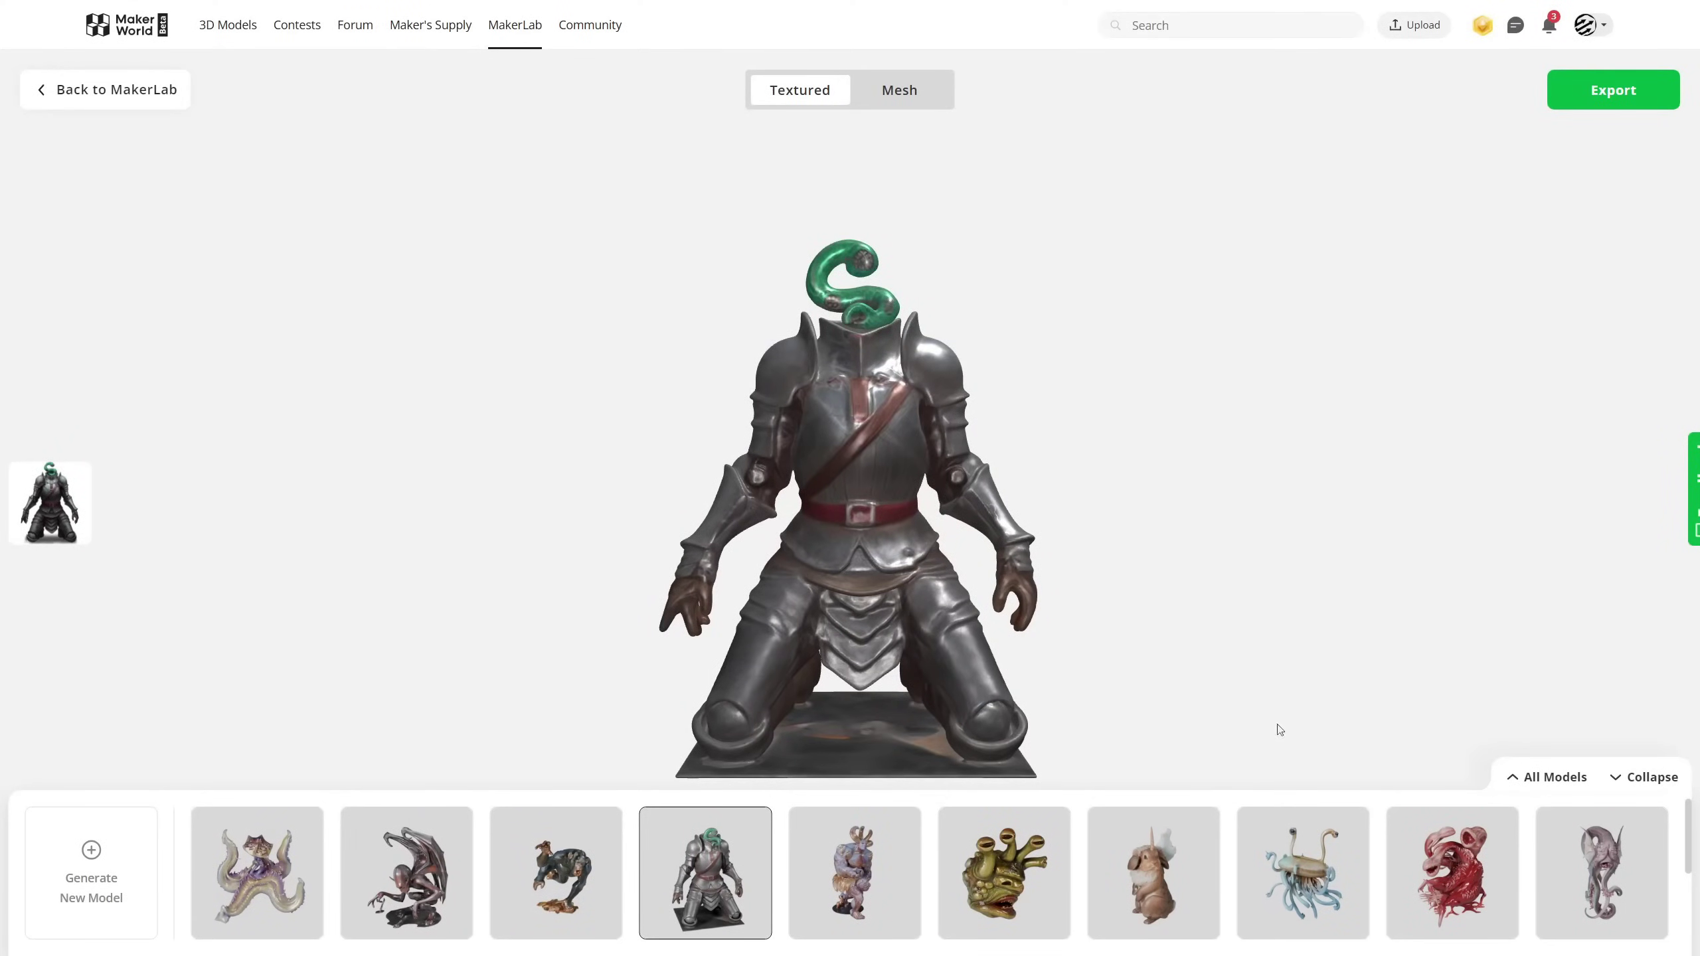
pyautogui.moveTo(1177, 583); pyautogui.dragTo(1340, 580)
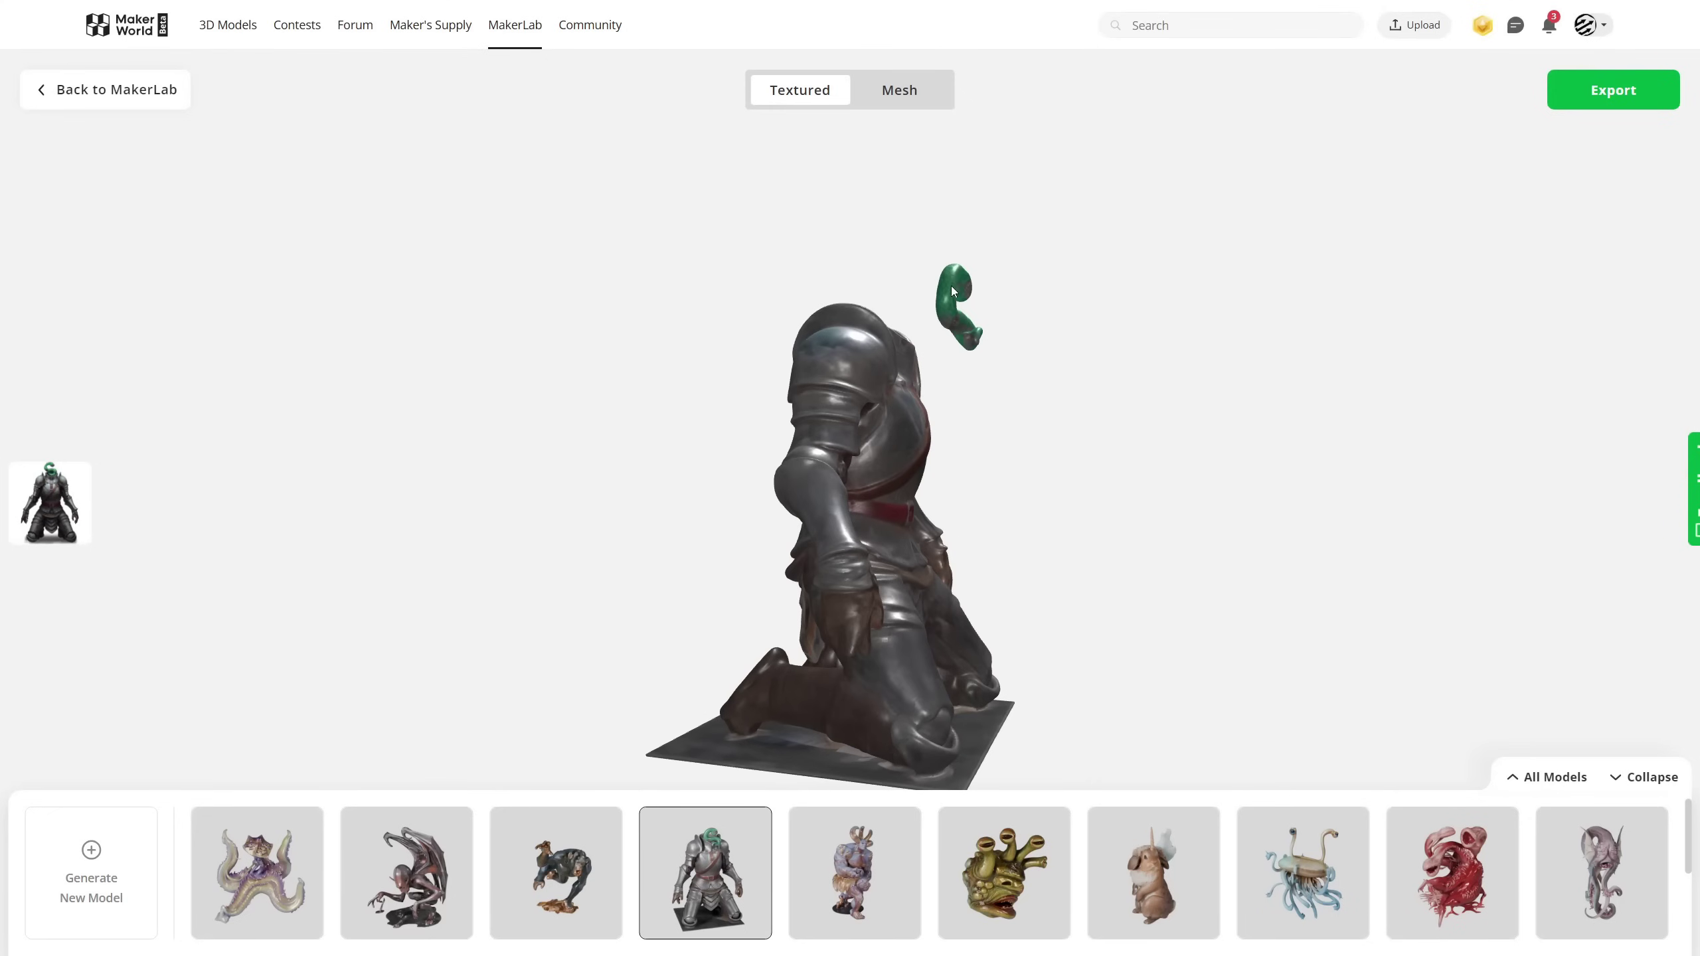
pyautogui.moveTo(1130, 498); pyautogui.dragTo(824, 377)
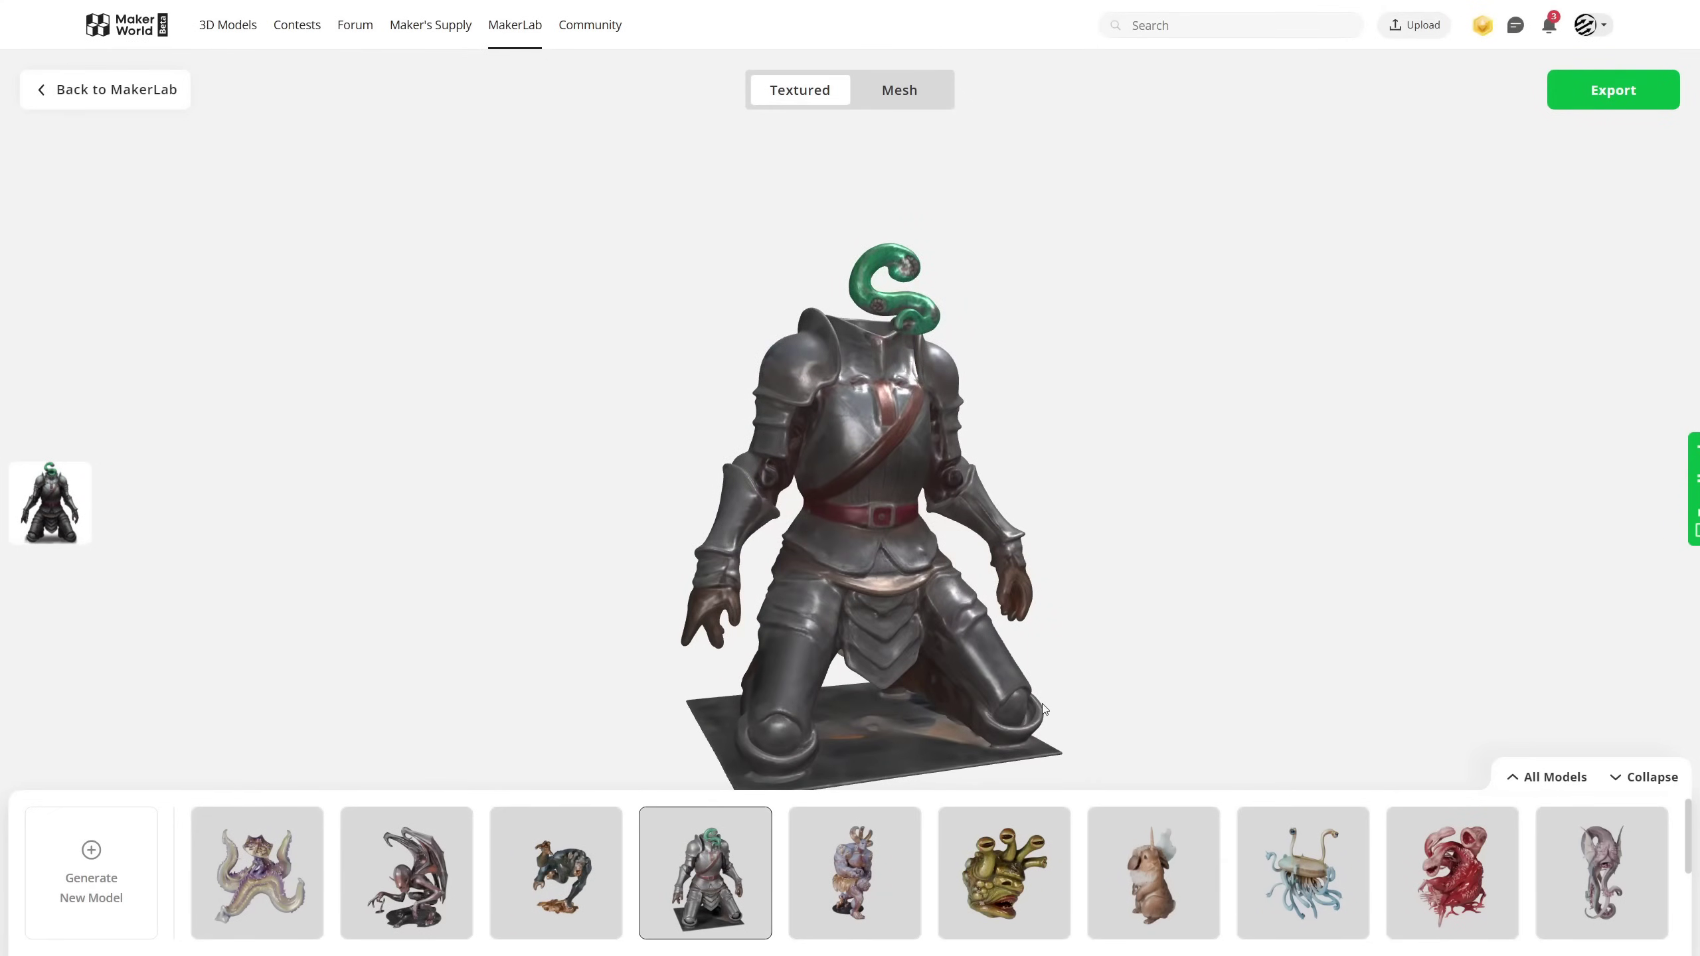
pyautogui.moveTo(1230, 630); pyautogui.dragTo(1000, 672)
# Open the horned giant model, view its source picture, and inspect its outstretched arm, the small deer and the base from several angles.
pyautogui.click(866, 867)
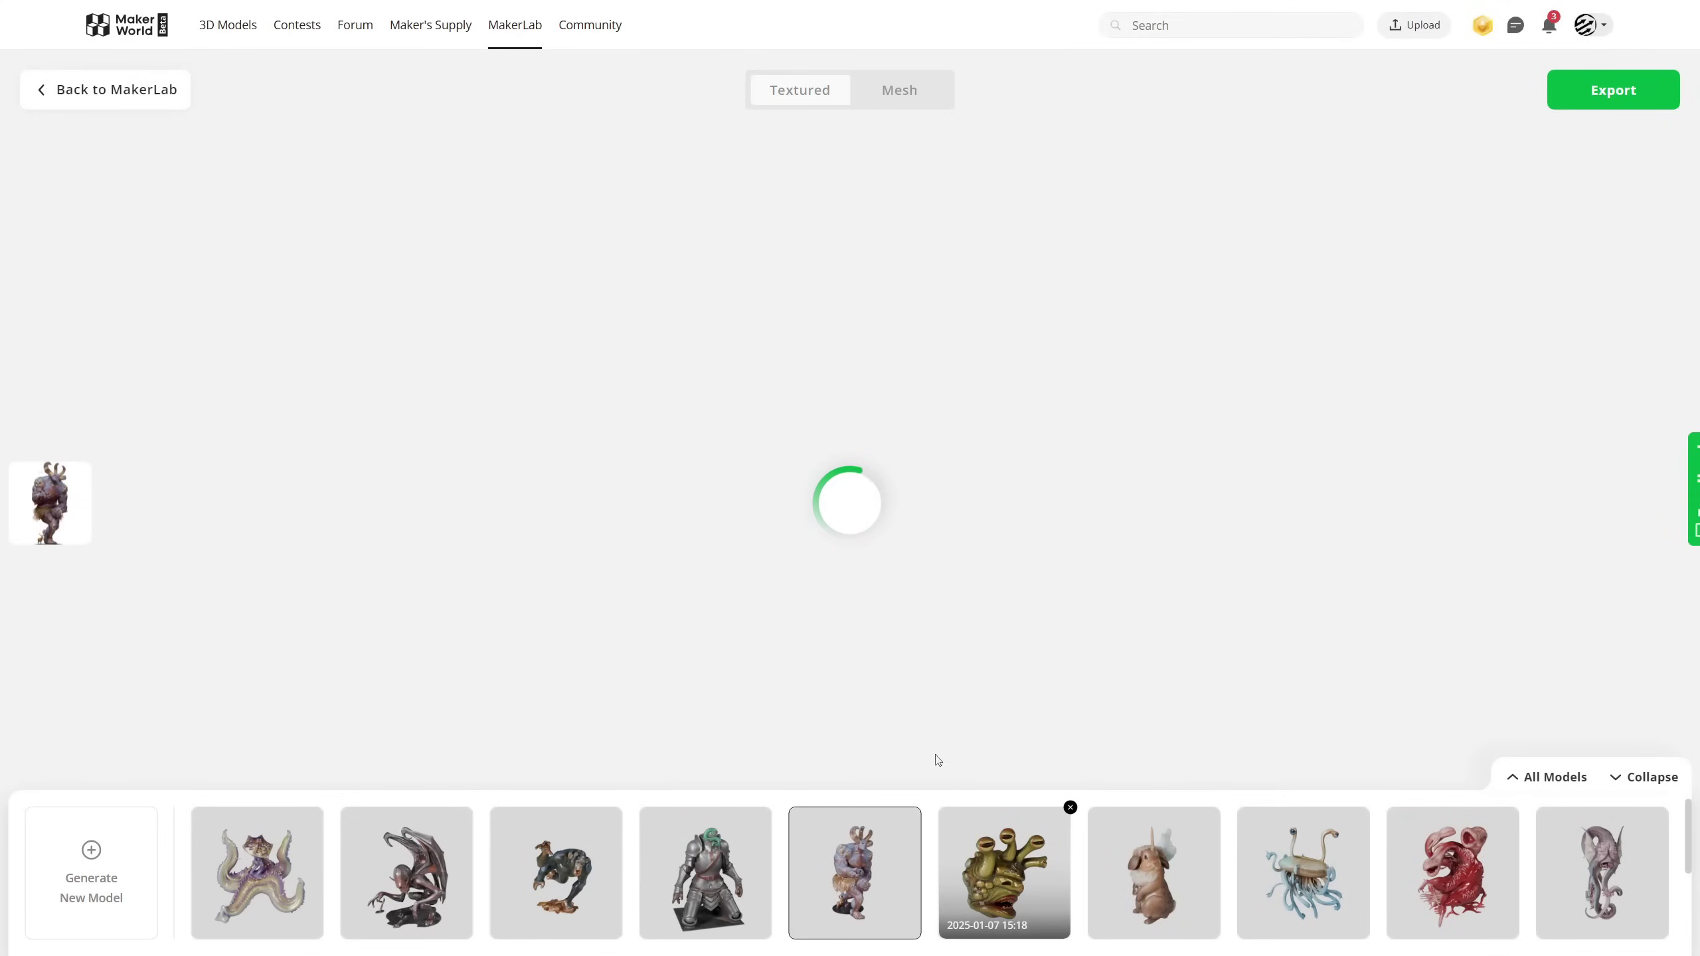
pyautogui.click(64, 496)
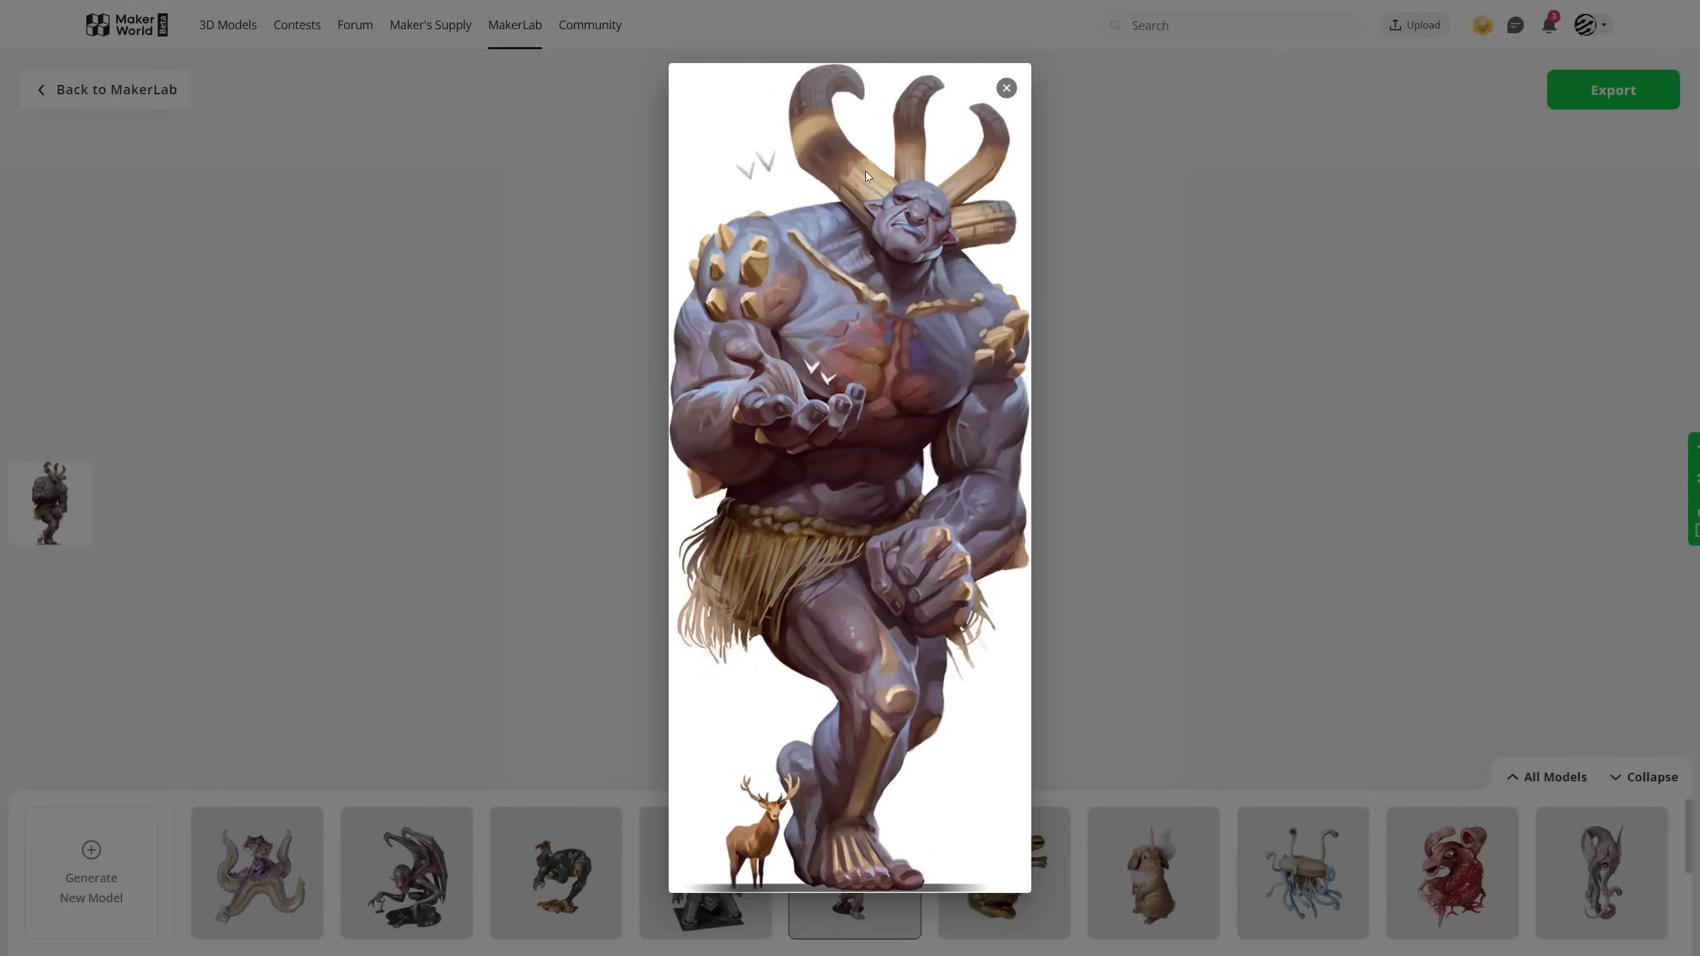
pyautogui.click(1007, 89)
pyautogui.moveTo(1029, 511); pyautogui.dragTo(654, 461)
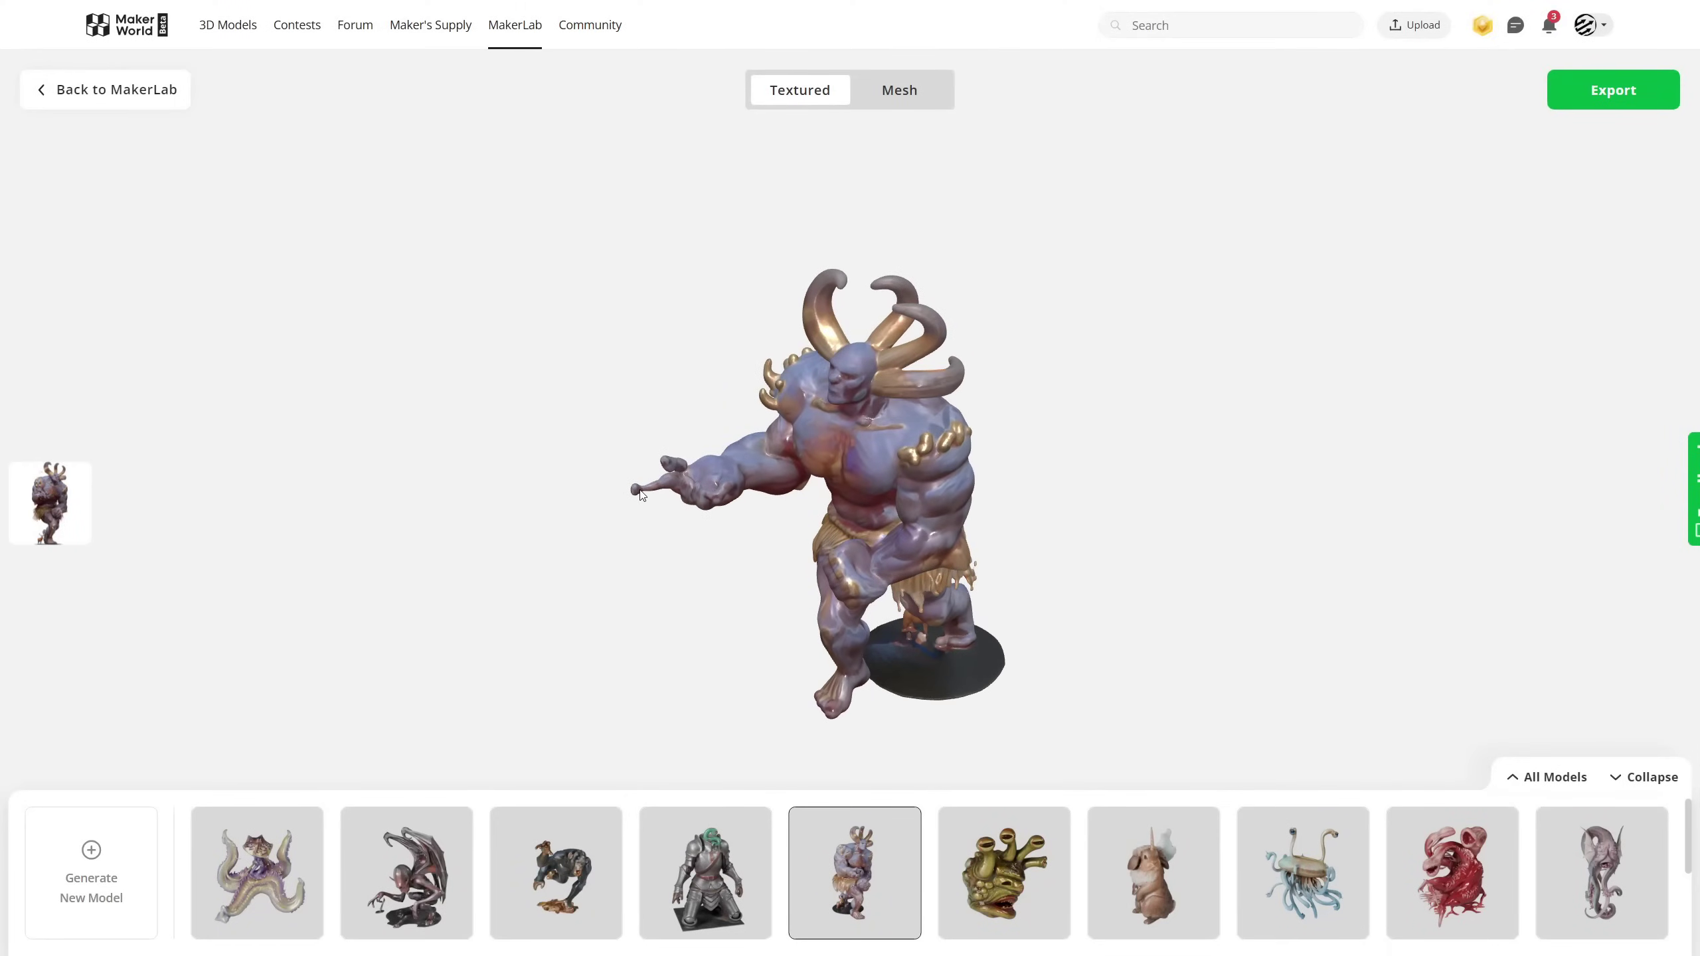
pyautogui.moveTo(1097, 679); pyautogui.dragTo(1299, 615)
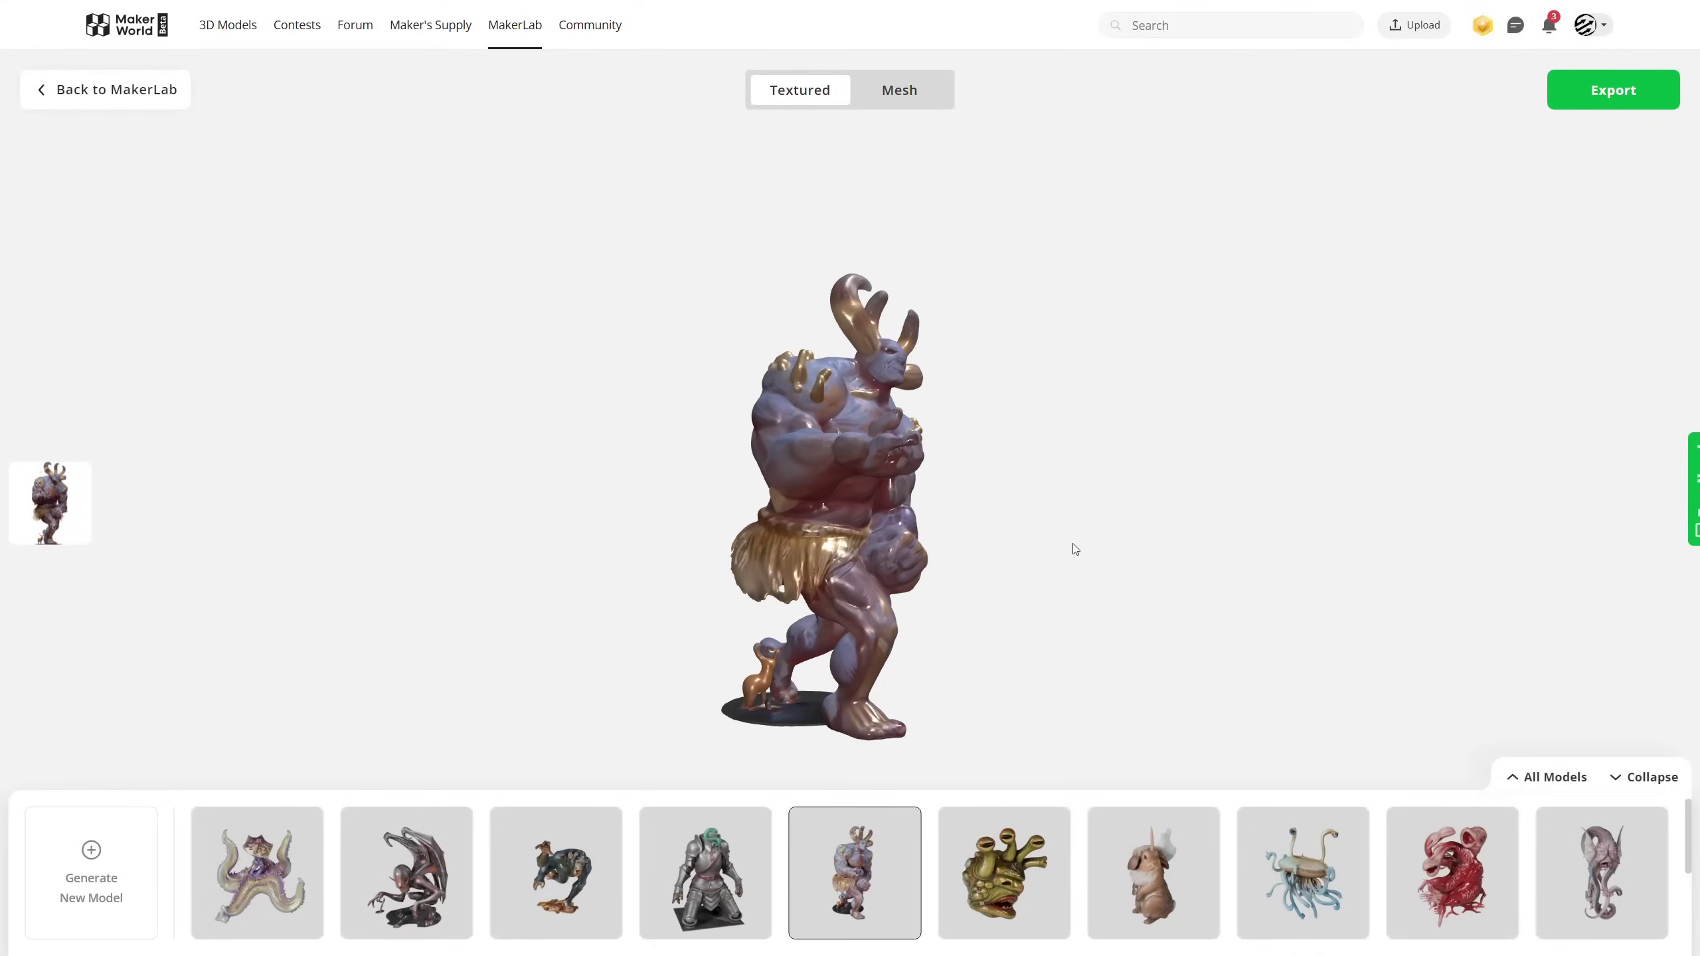
pyautogui.moveTo(1079, 608); pyautogui.dragTo(961, 565)
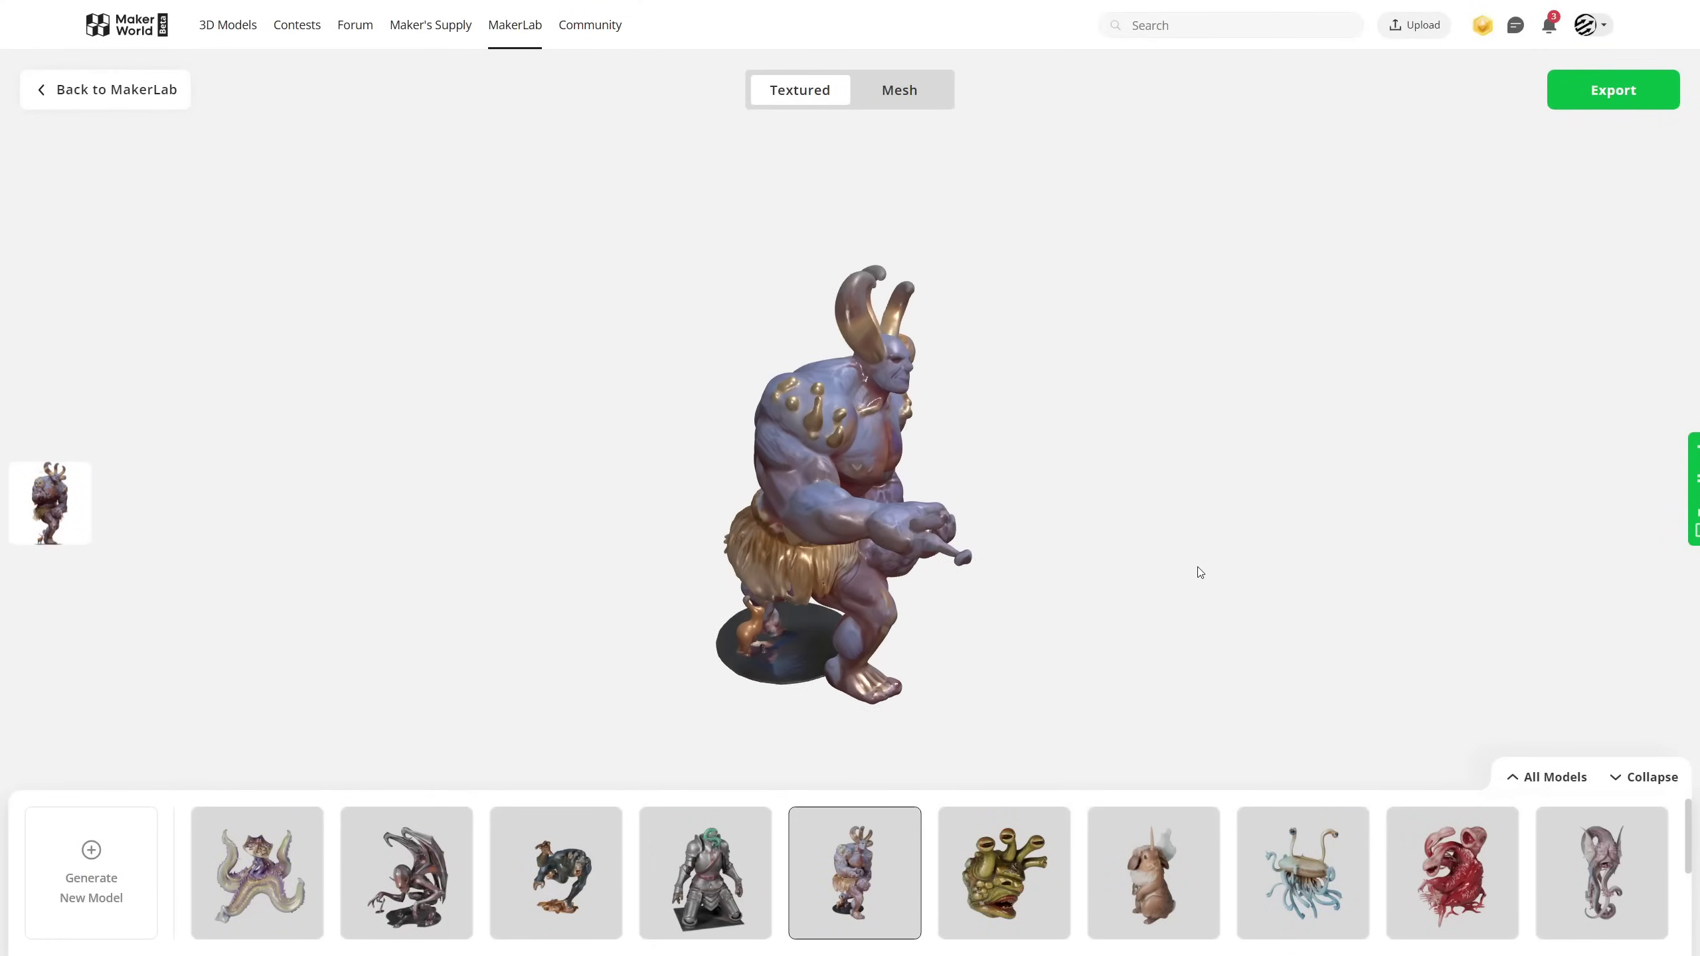
pyautogui.moveTo(1199, 573); pyautogui.dragTo(783, 709)
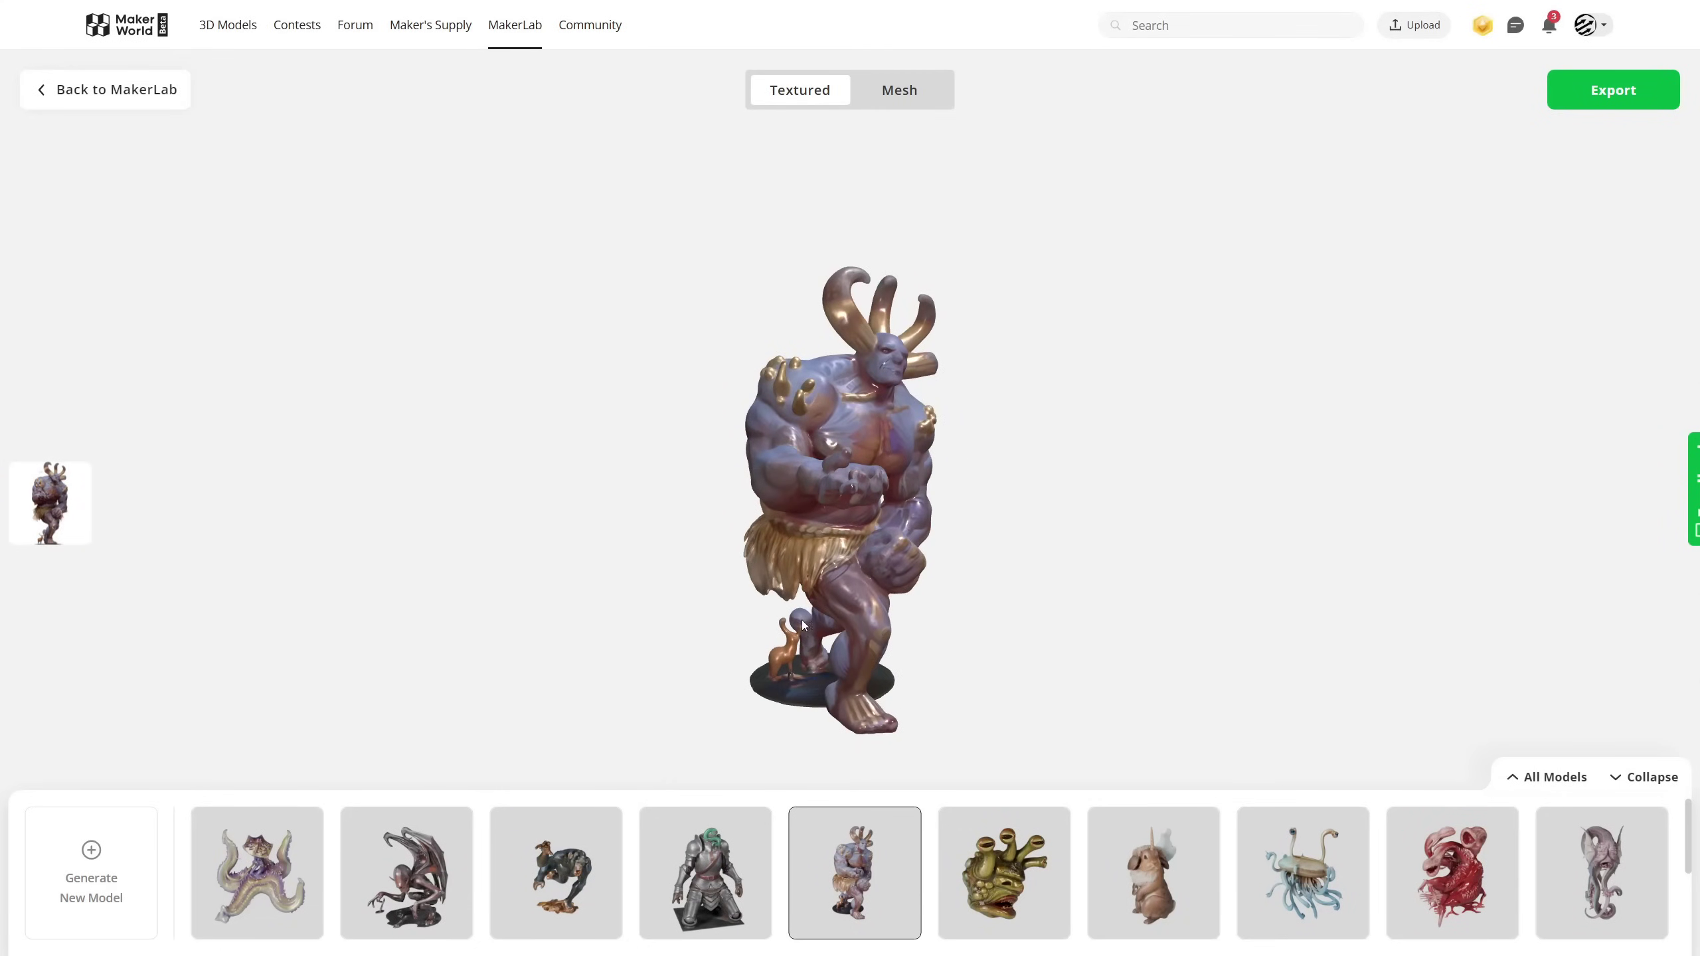
pyautogui.moveTo(974, 676); pyautogui.dragTo(762, 682)
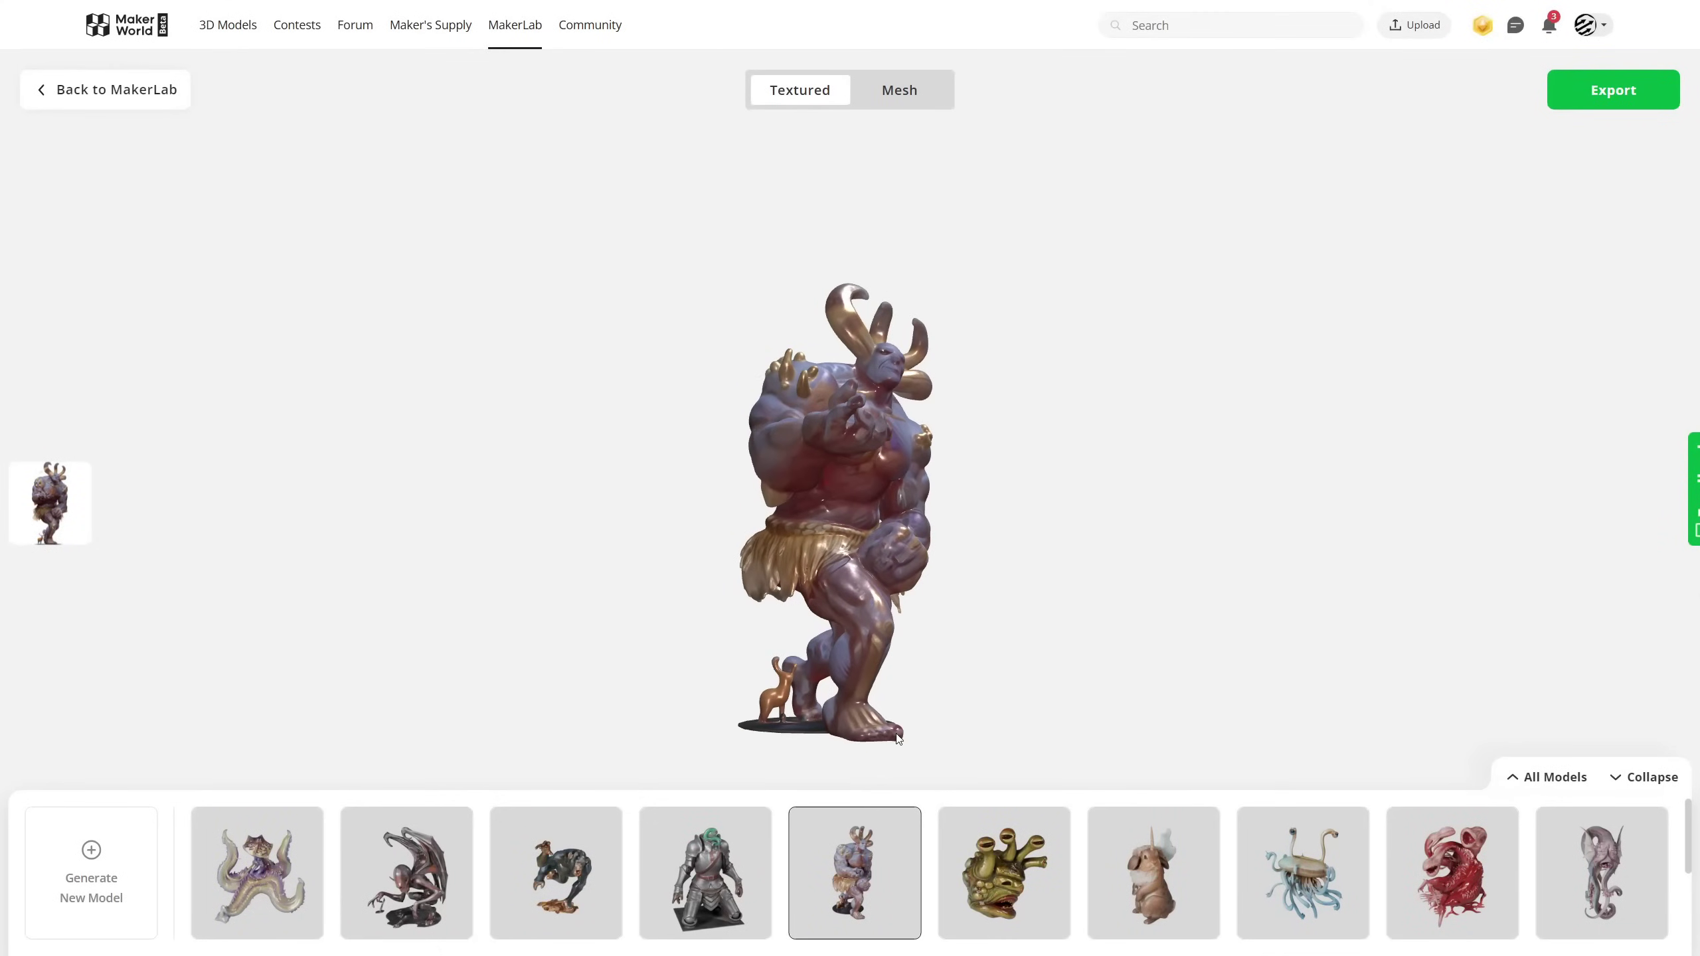
# Open the green eye-stalk monster model, view its source picture, and examine its eyes, mouth and side from different angles.
pyautogui.click(1009, 842)
pyautogui.click(56, 504)
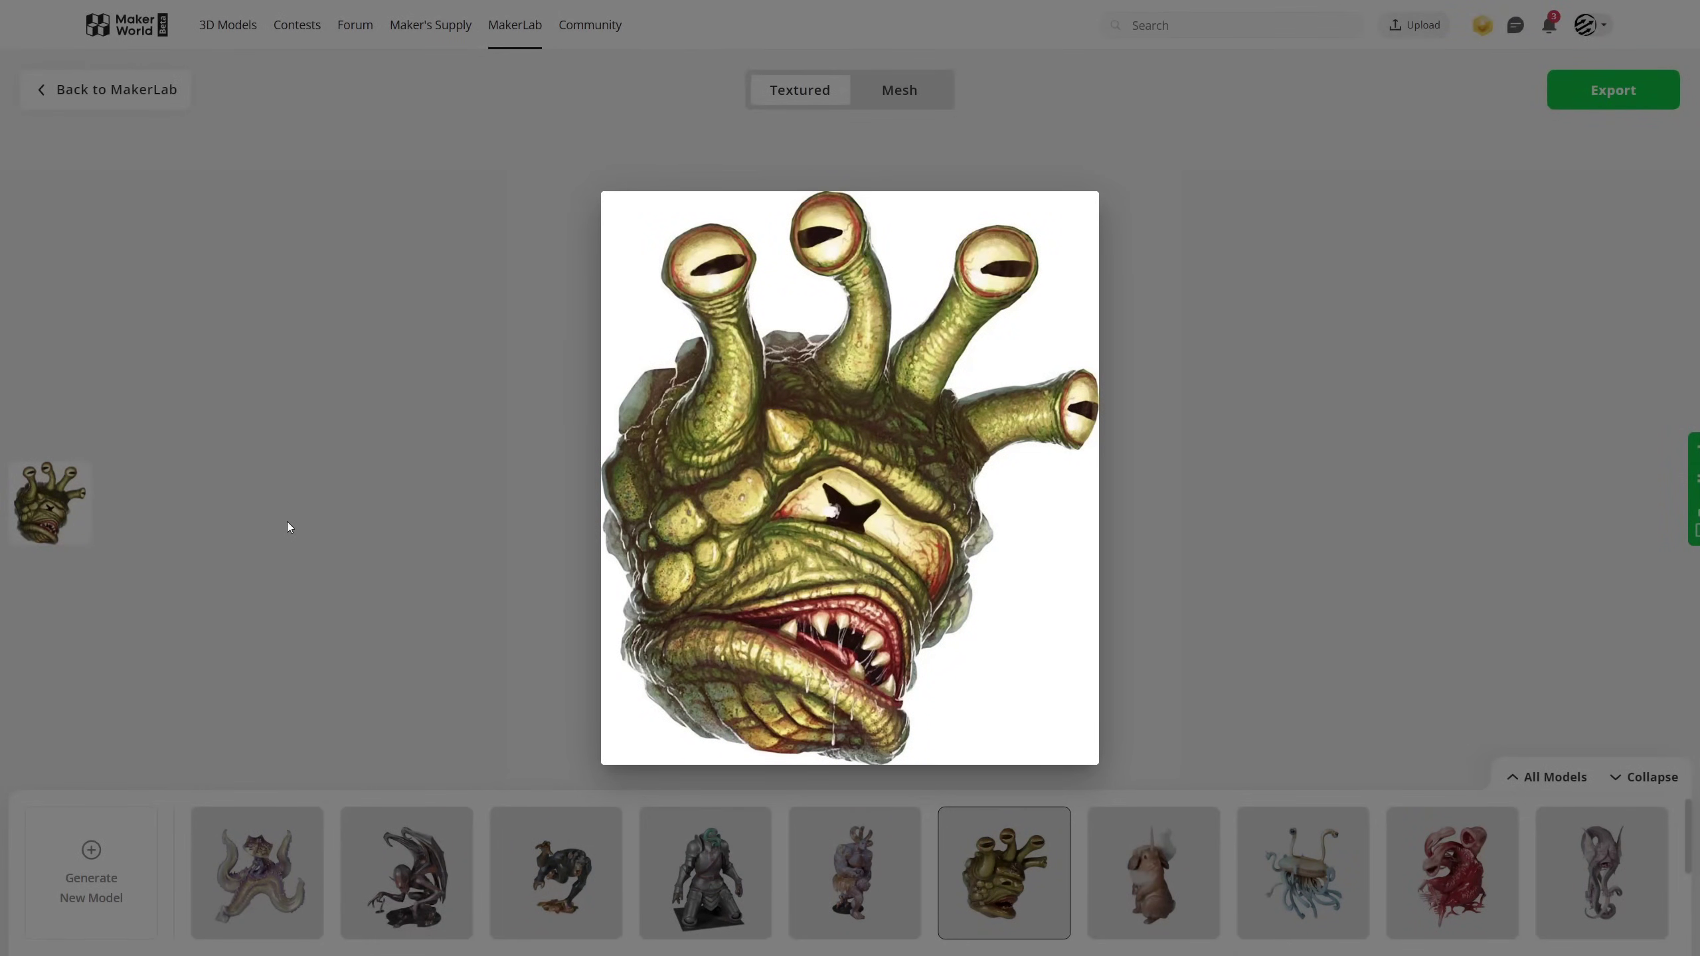
pyautogui.click(1125, 517)
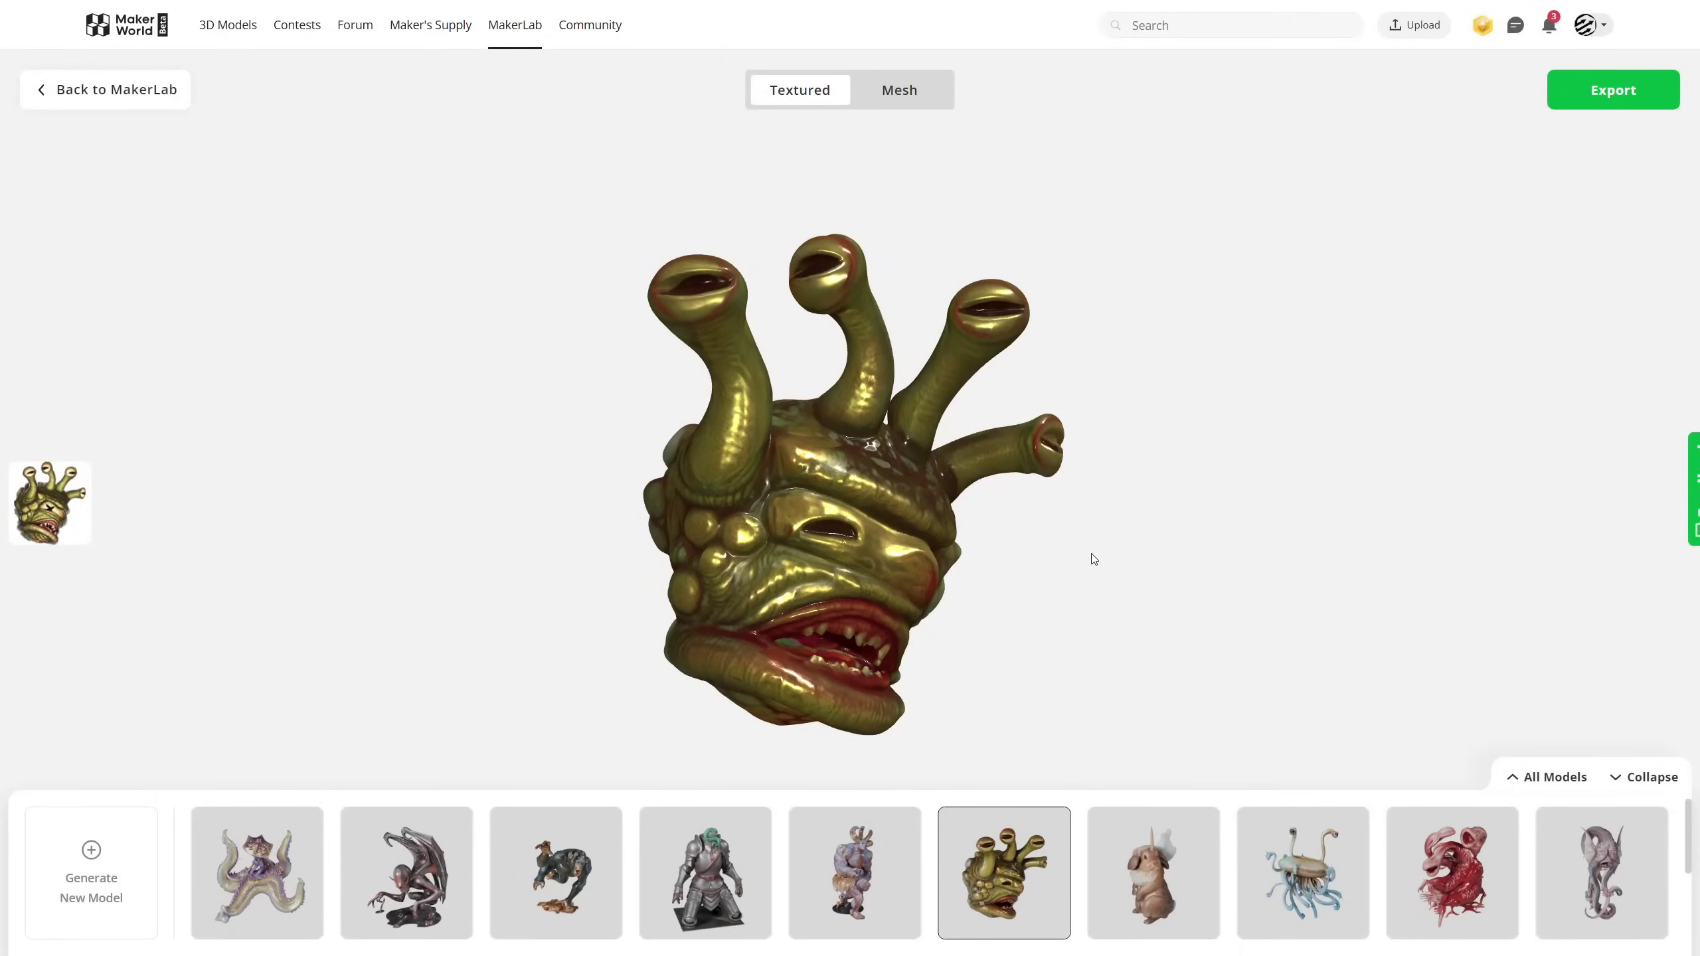
pyautogui.moveTo(1089, 558); pyautogui.dragTo(970, 589)
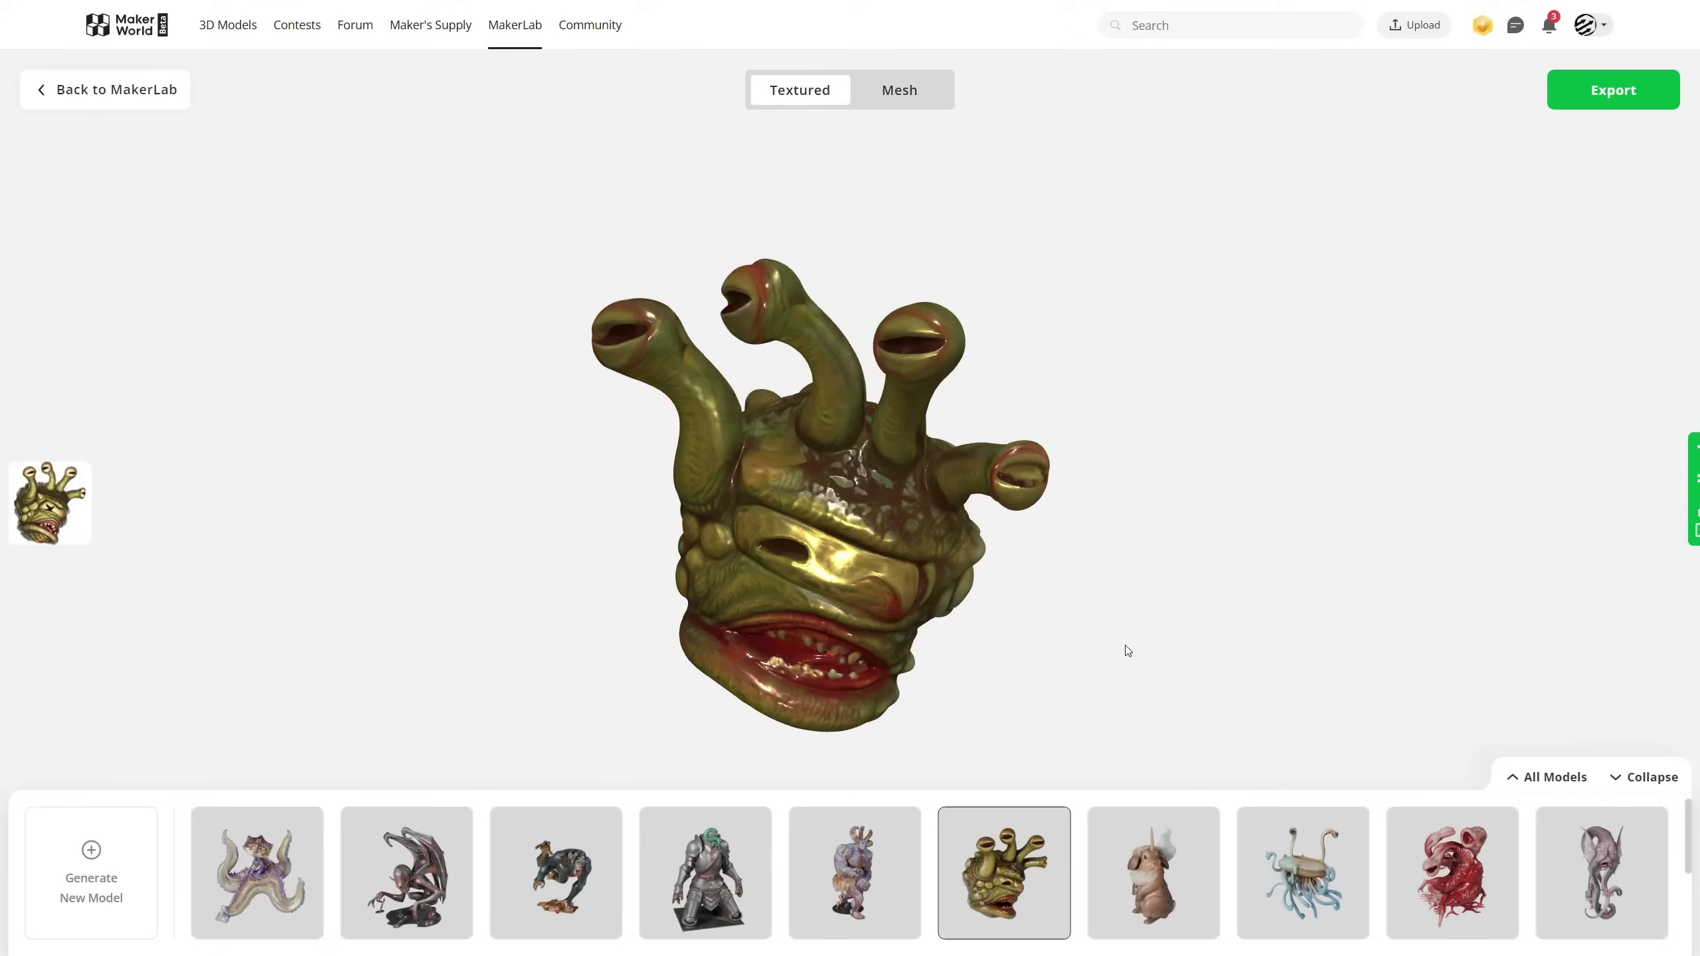
pyautogui.moveTo(1123, 649); pyautogui.dragTo(997, 582)
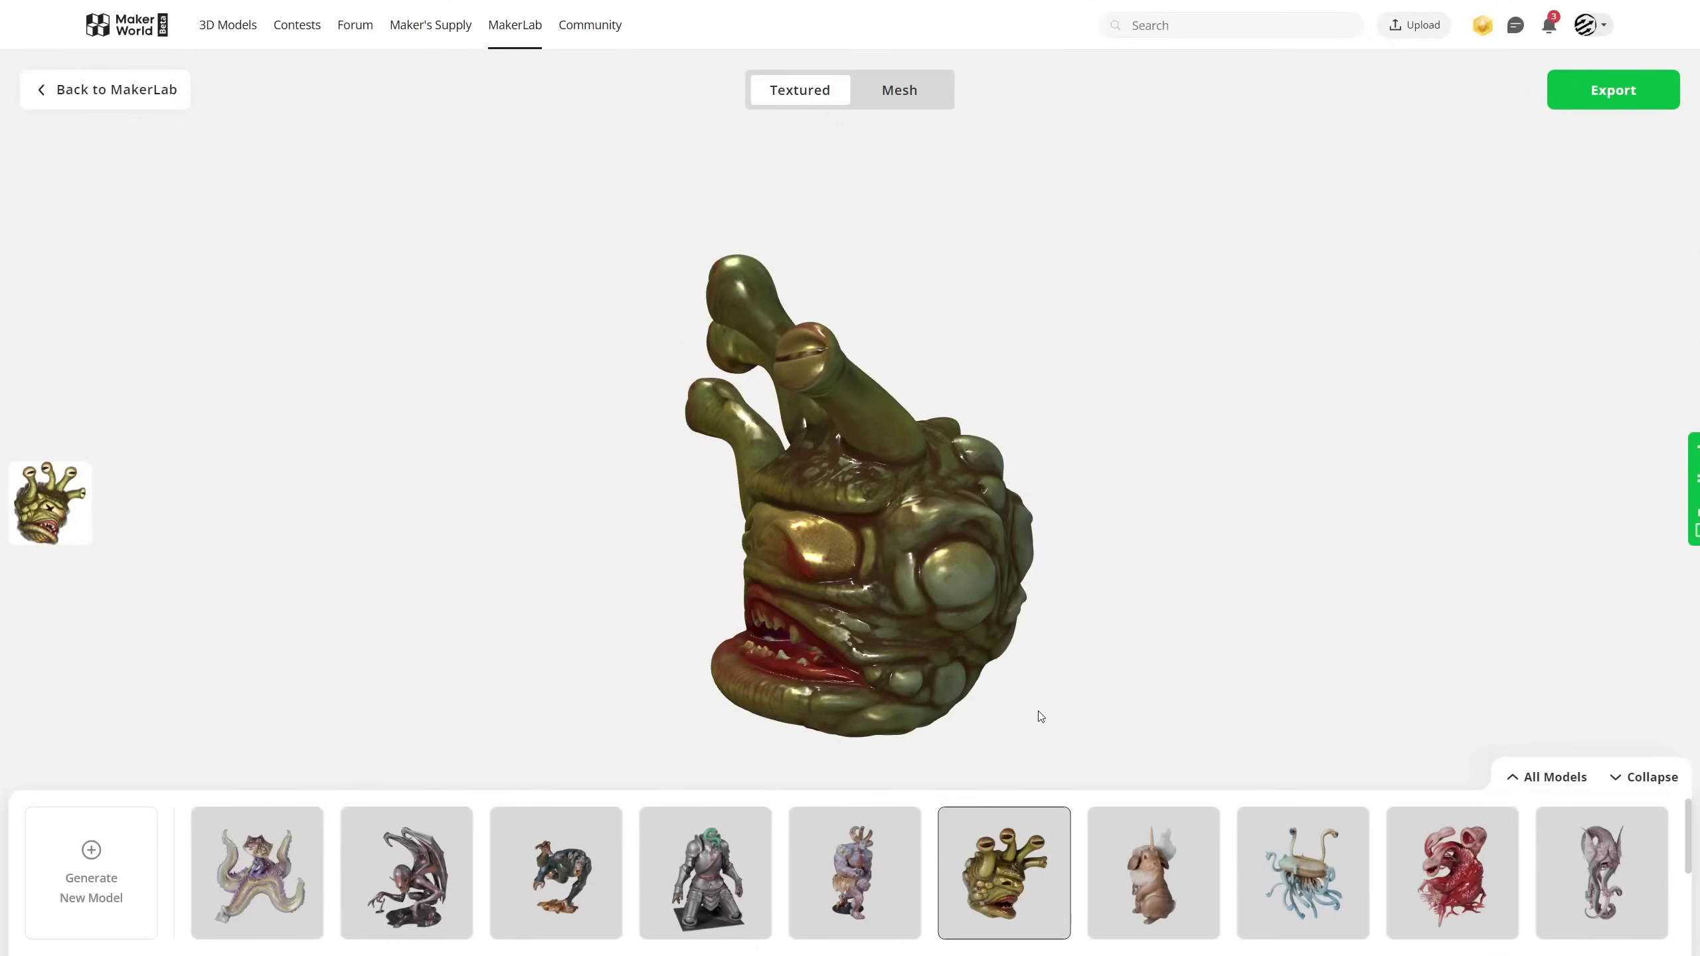
# Open the horned rabbit model and view its source picture for comparison.
pyautogui.click(1213, 812)
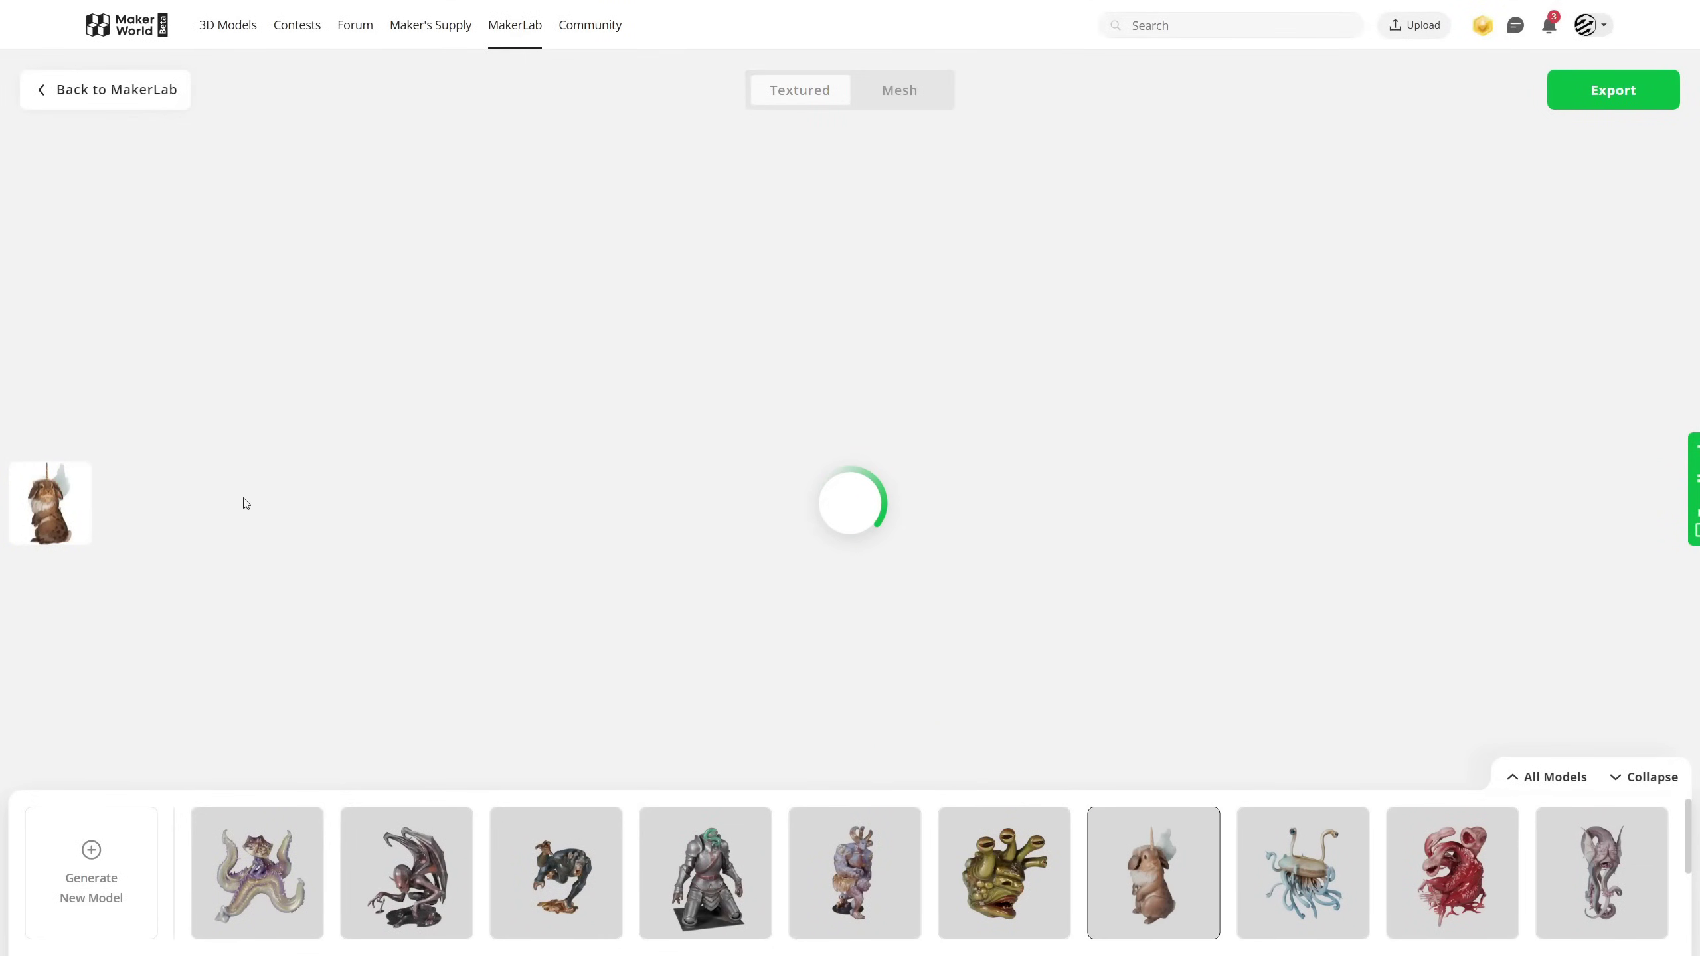
pyautogui.click(47, 503)
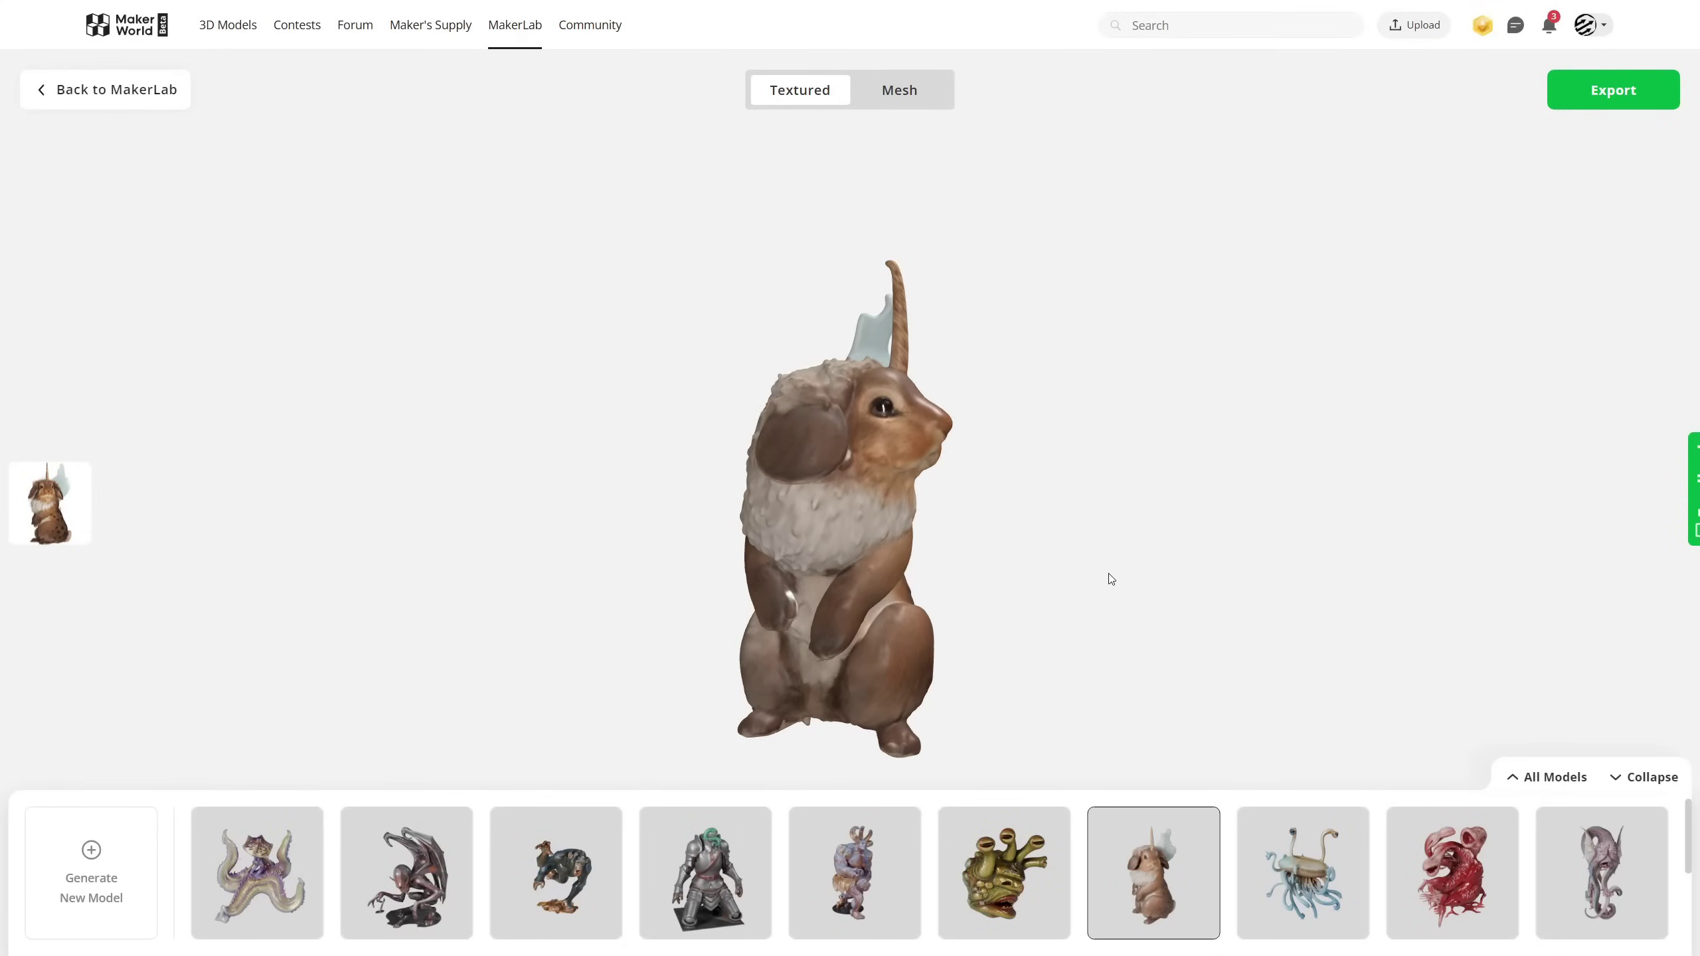
# Open the floating creature with blue tentacles and two eye stalks, view its source picture, and inspect the body and tentacles from several sides.
pyautogui.click(1322, 872)
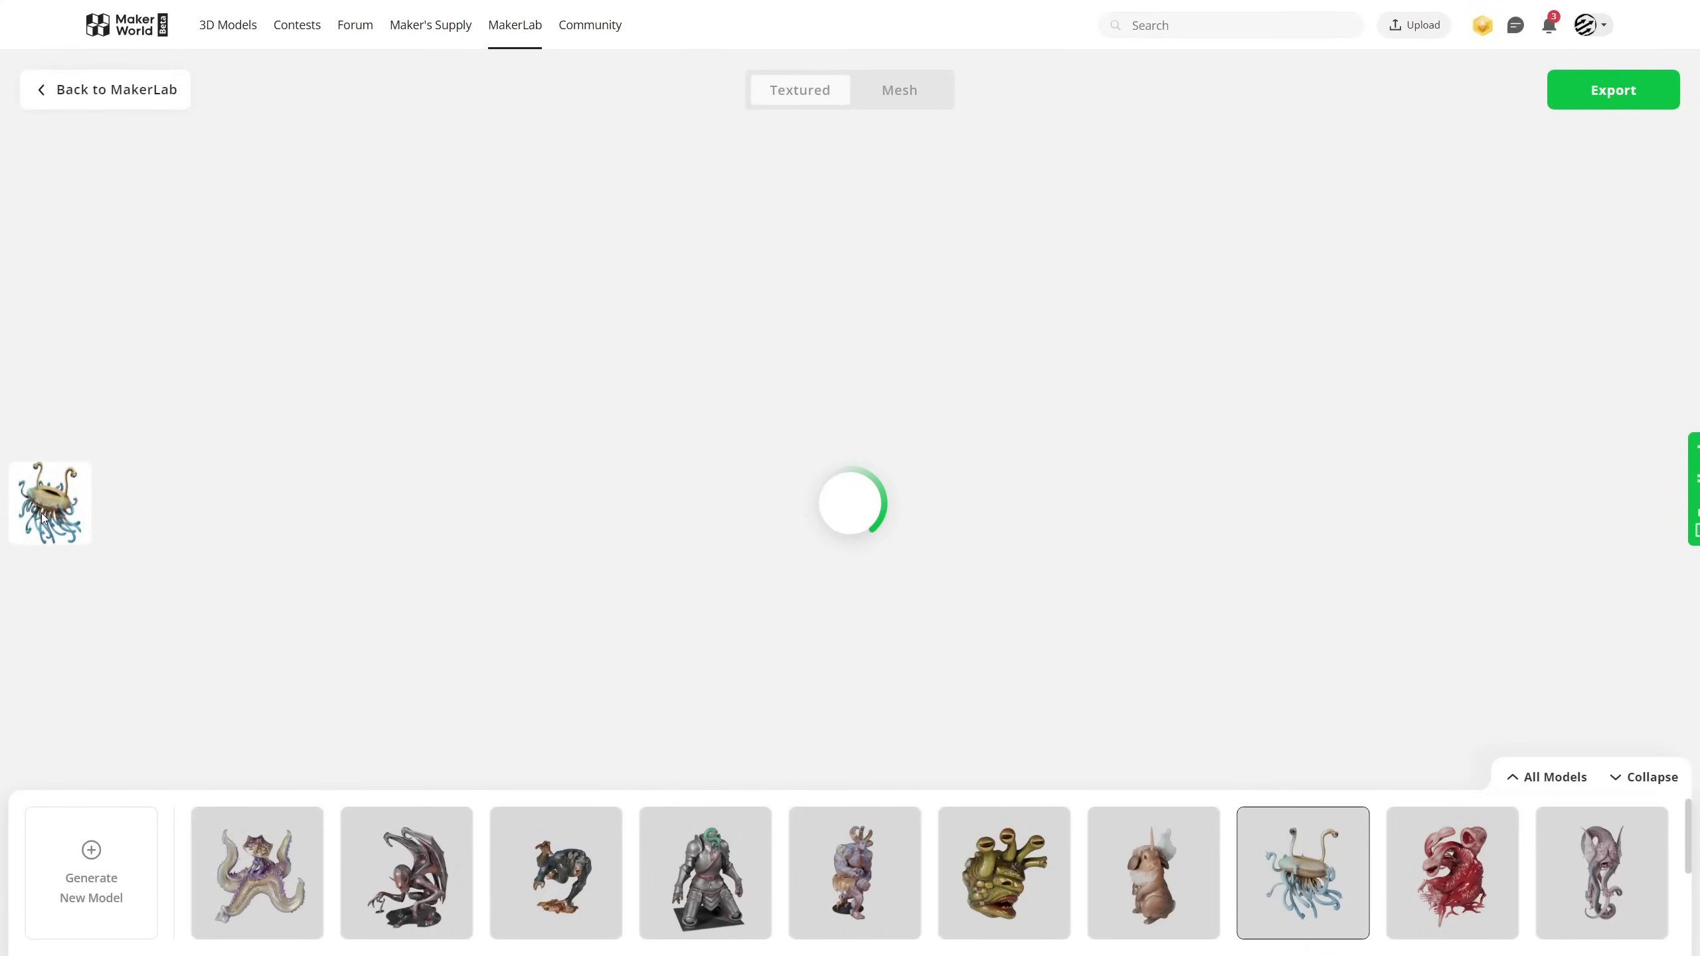
pyautogui.click(48, 509)
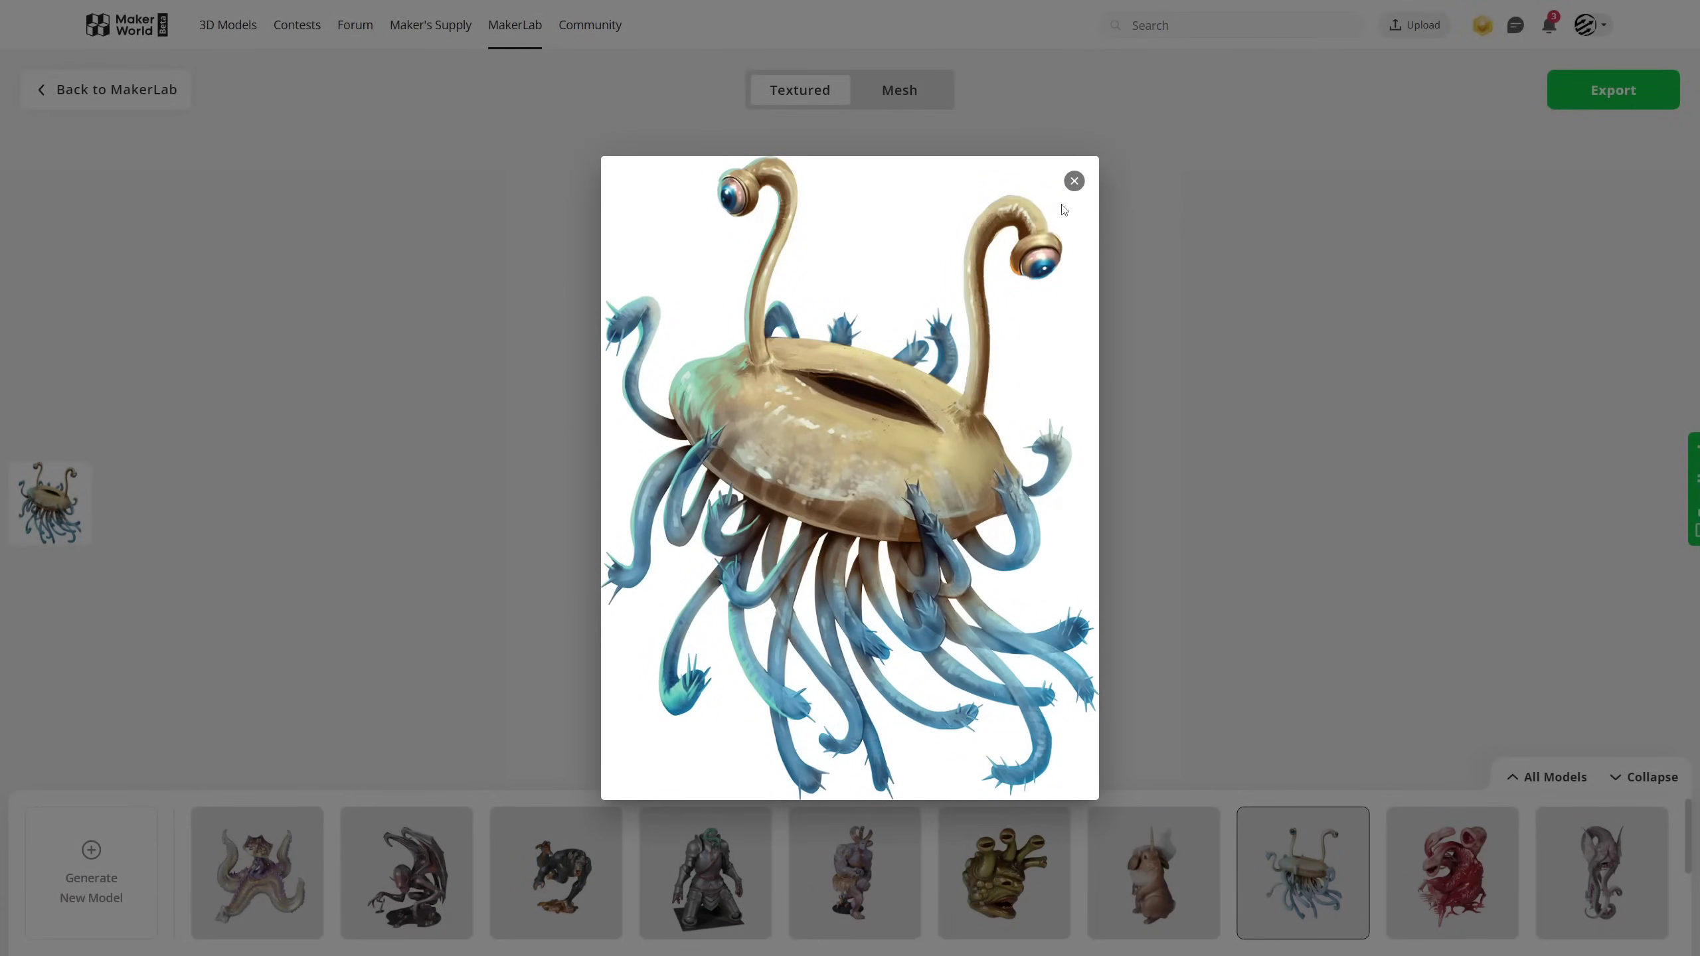
pyautogui.click(1074, 181)
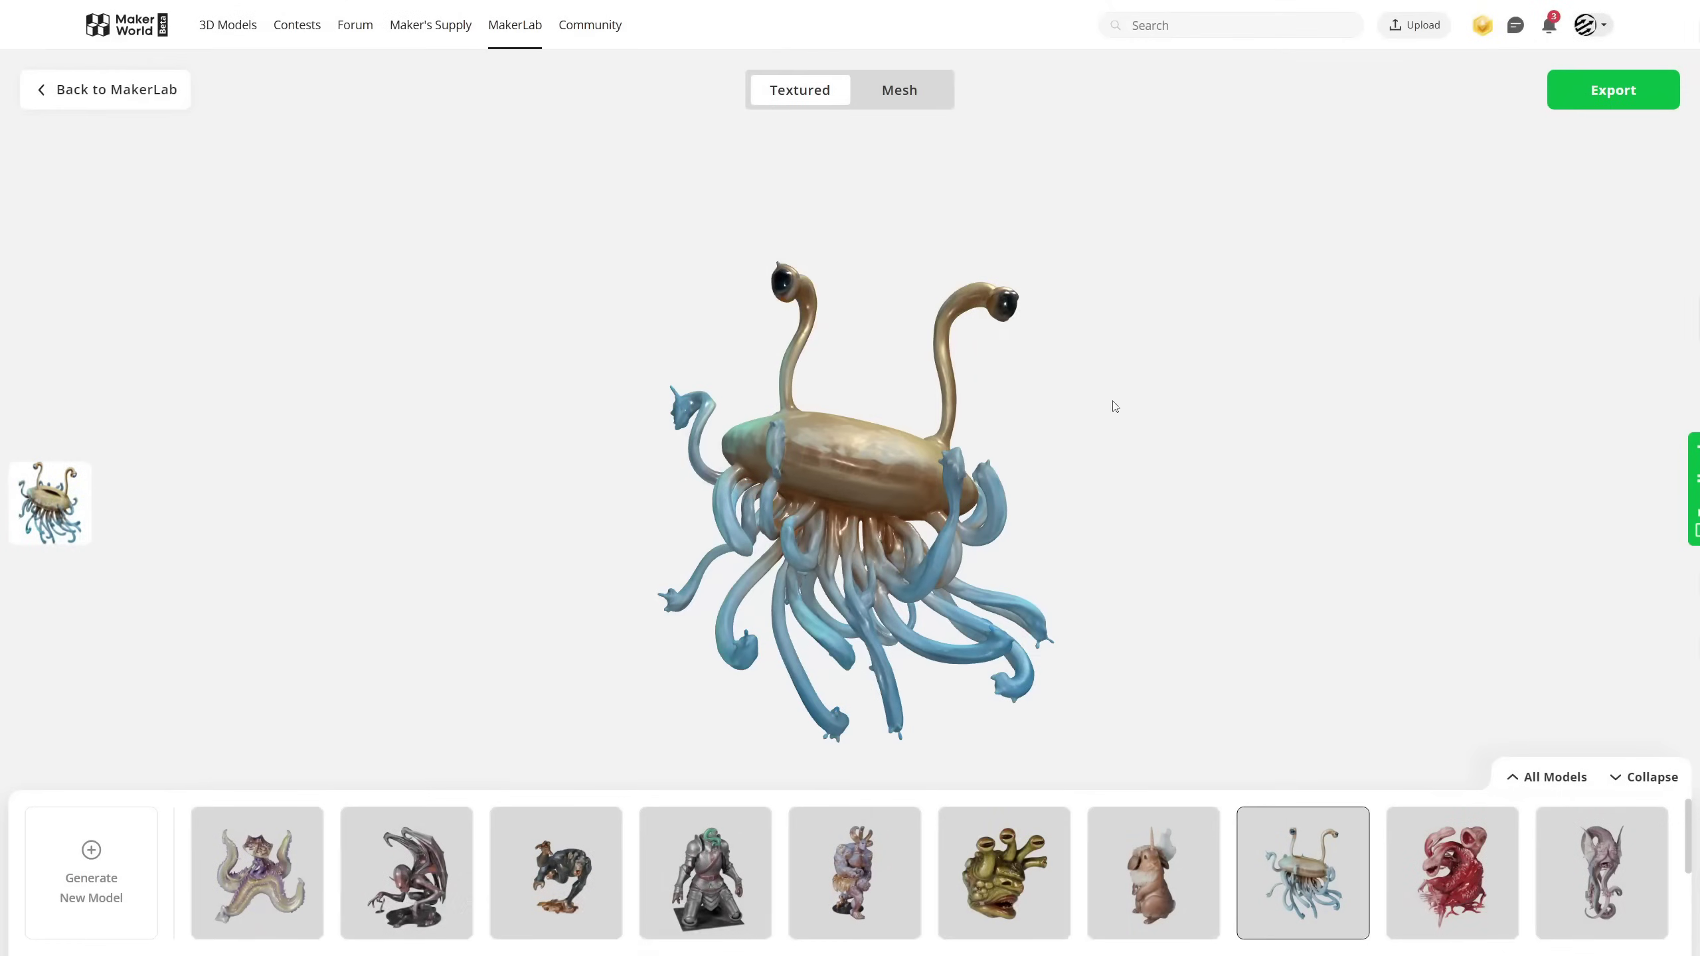
pyautogui.moveTo(1159, 542); pyautogui.dragTo(901, 550)
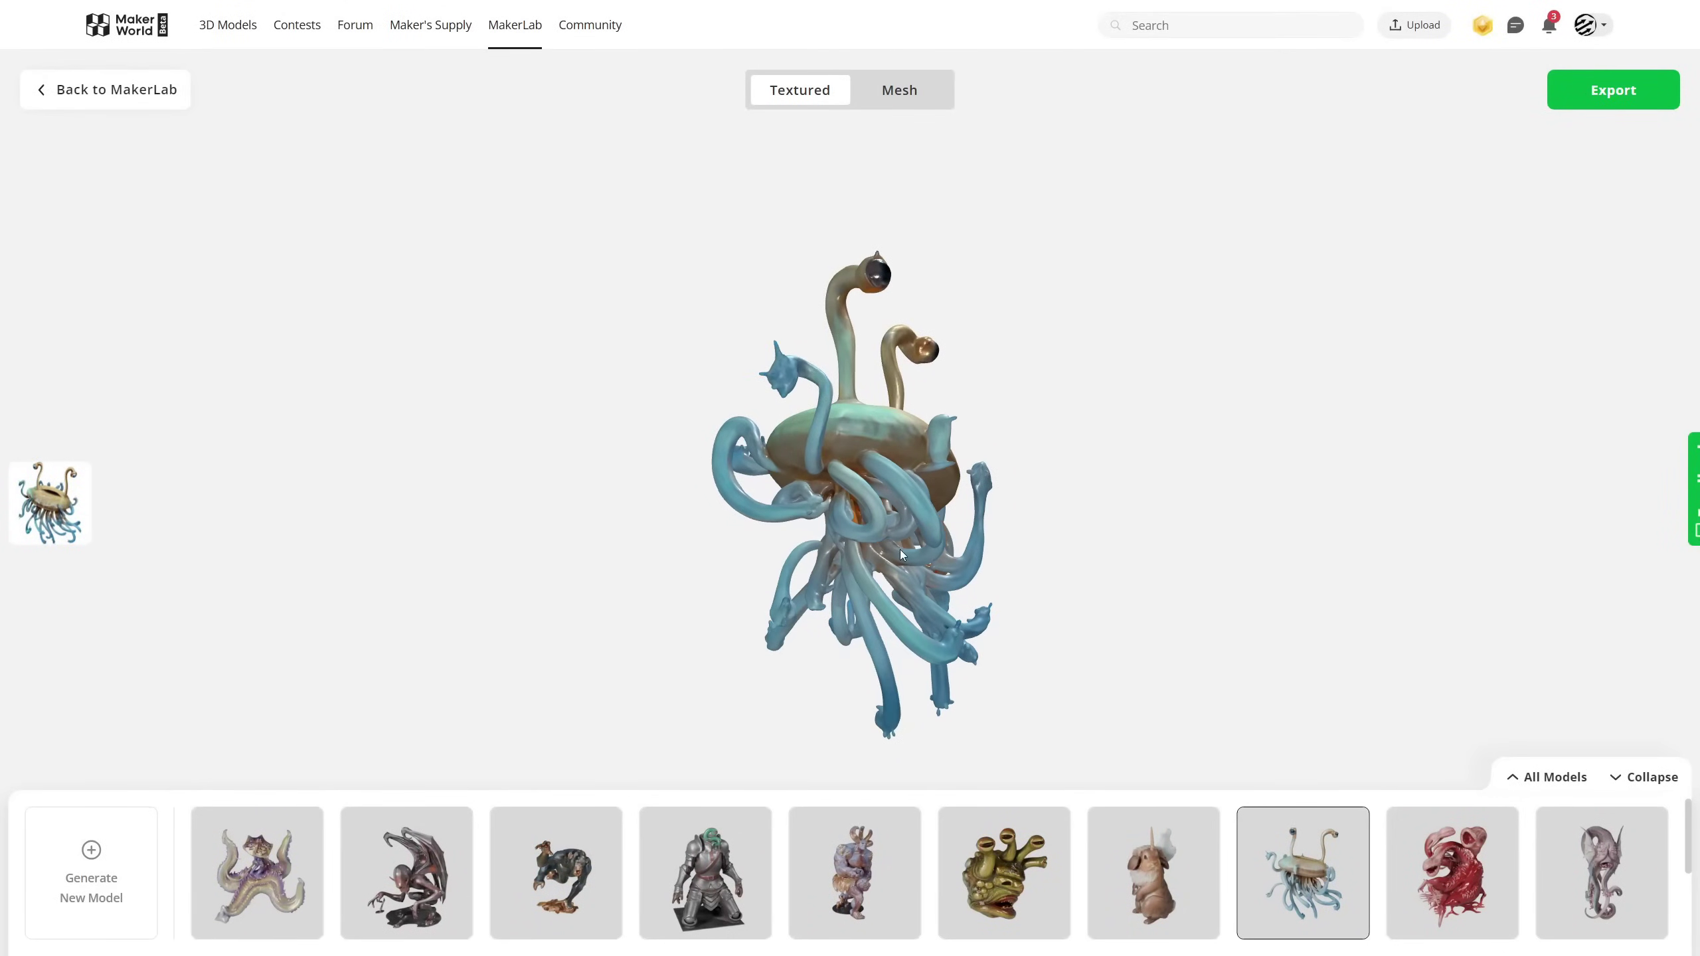
pyautogui.moveTo(1170, 573); pyautogui.dragTo(698, 580)
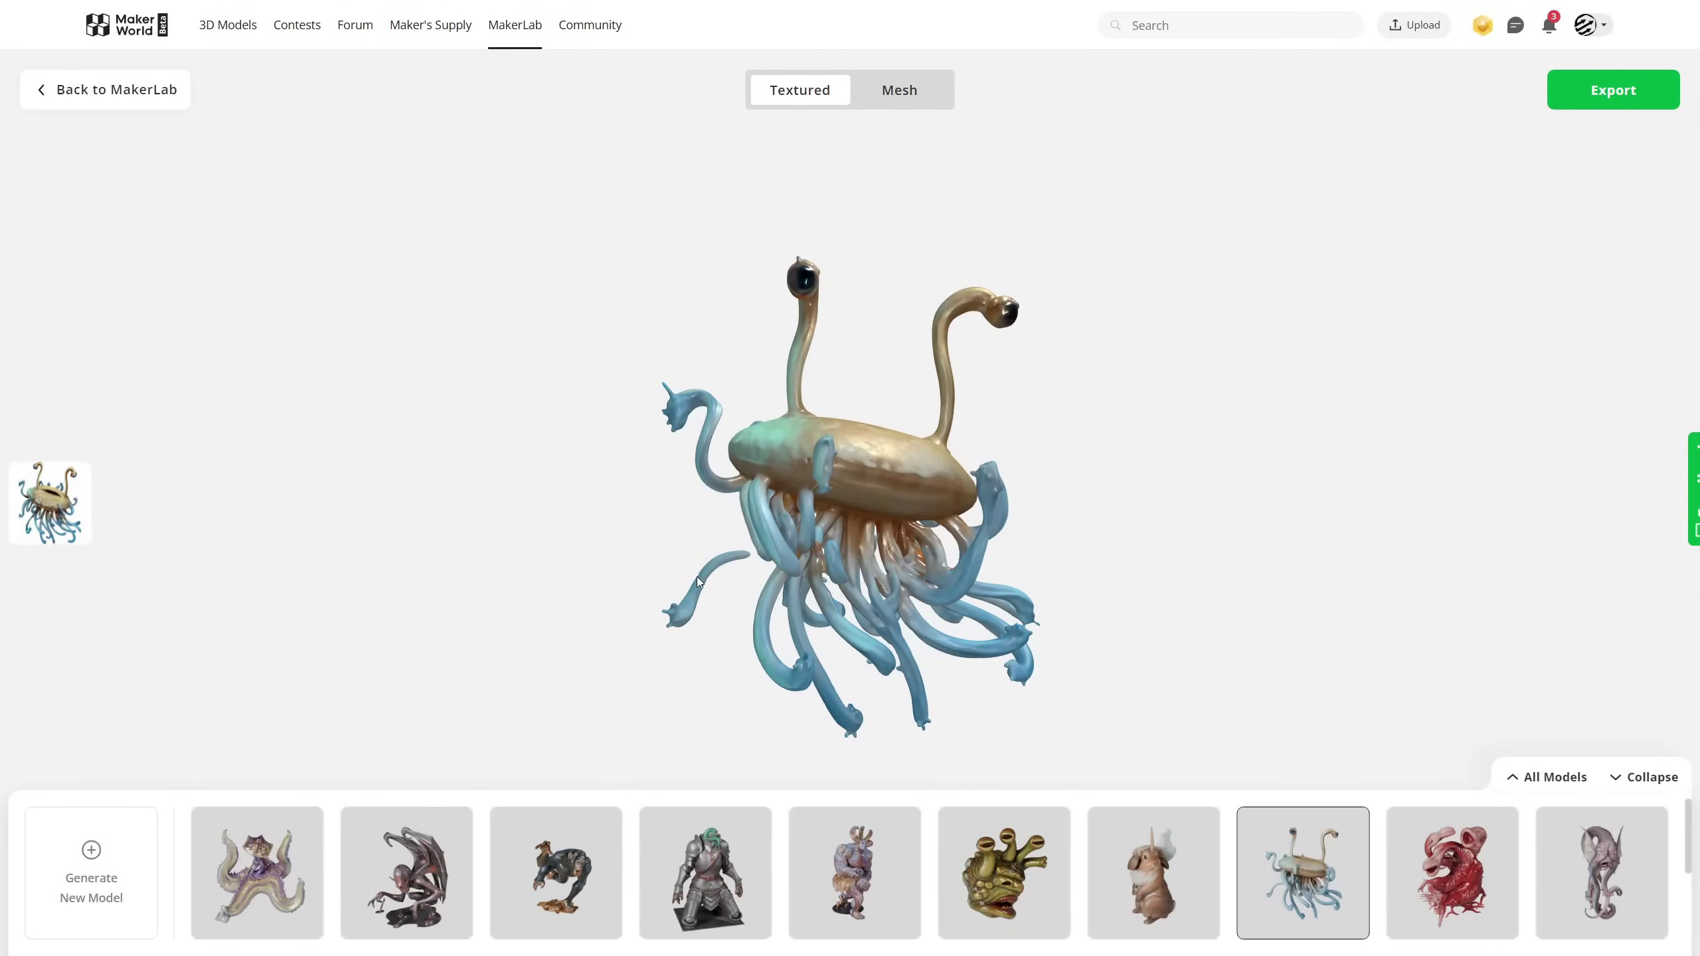
pyautogui.moveTo(1084, 643); pyautogui.dragTo(1027, 639)
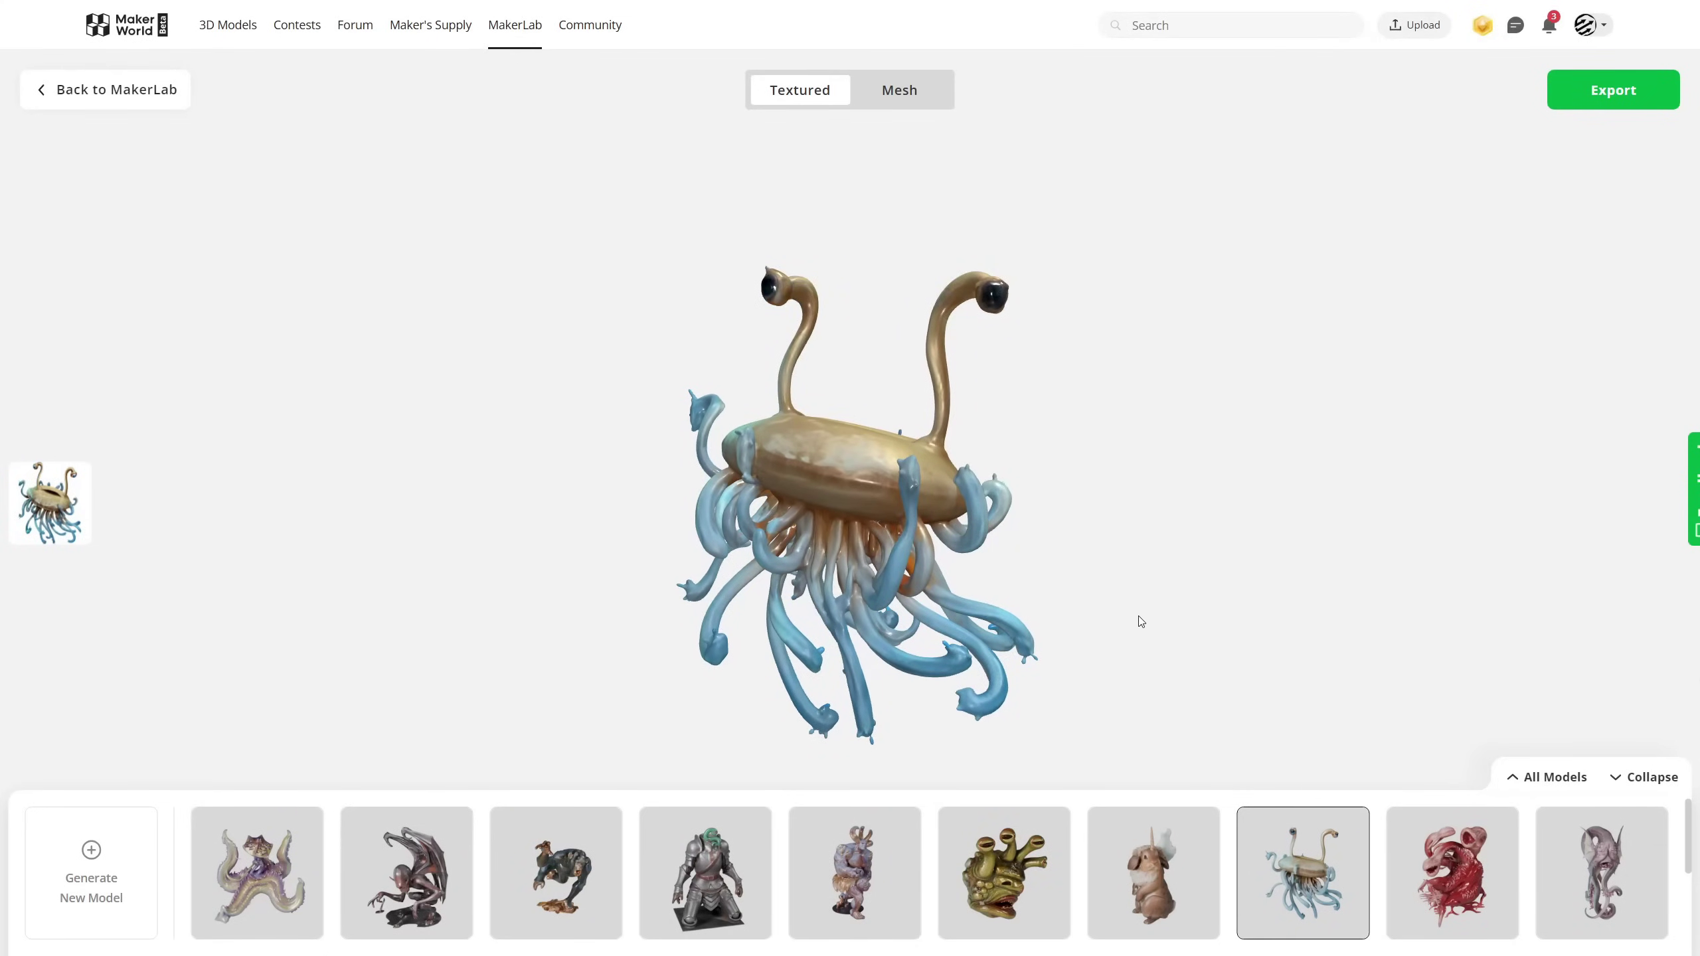
# Open the red multi-headed monster model, view its source picture, and inspect its heads, mouths and limbs from another angle.
pyautogui.click(1420, 868)
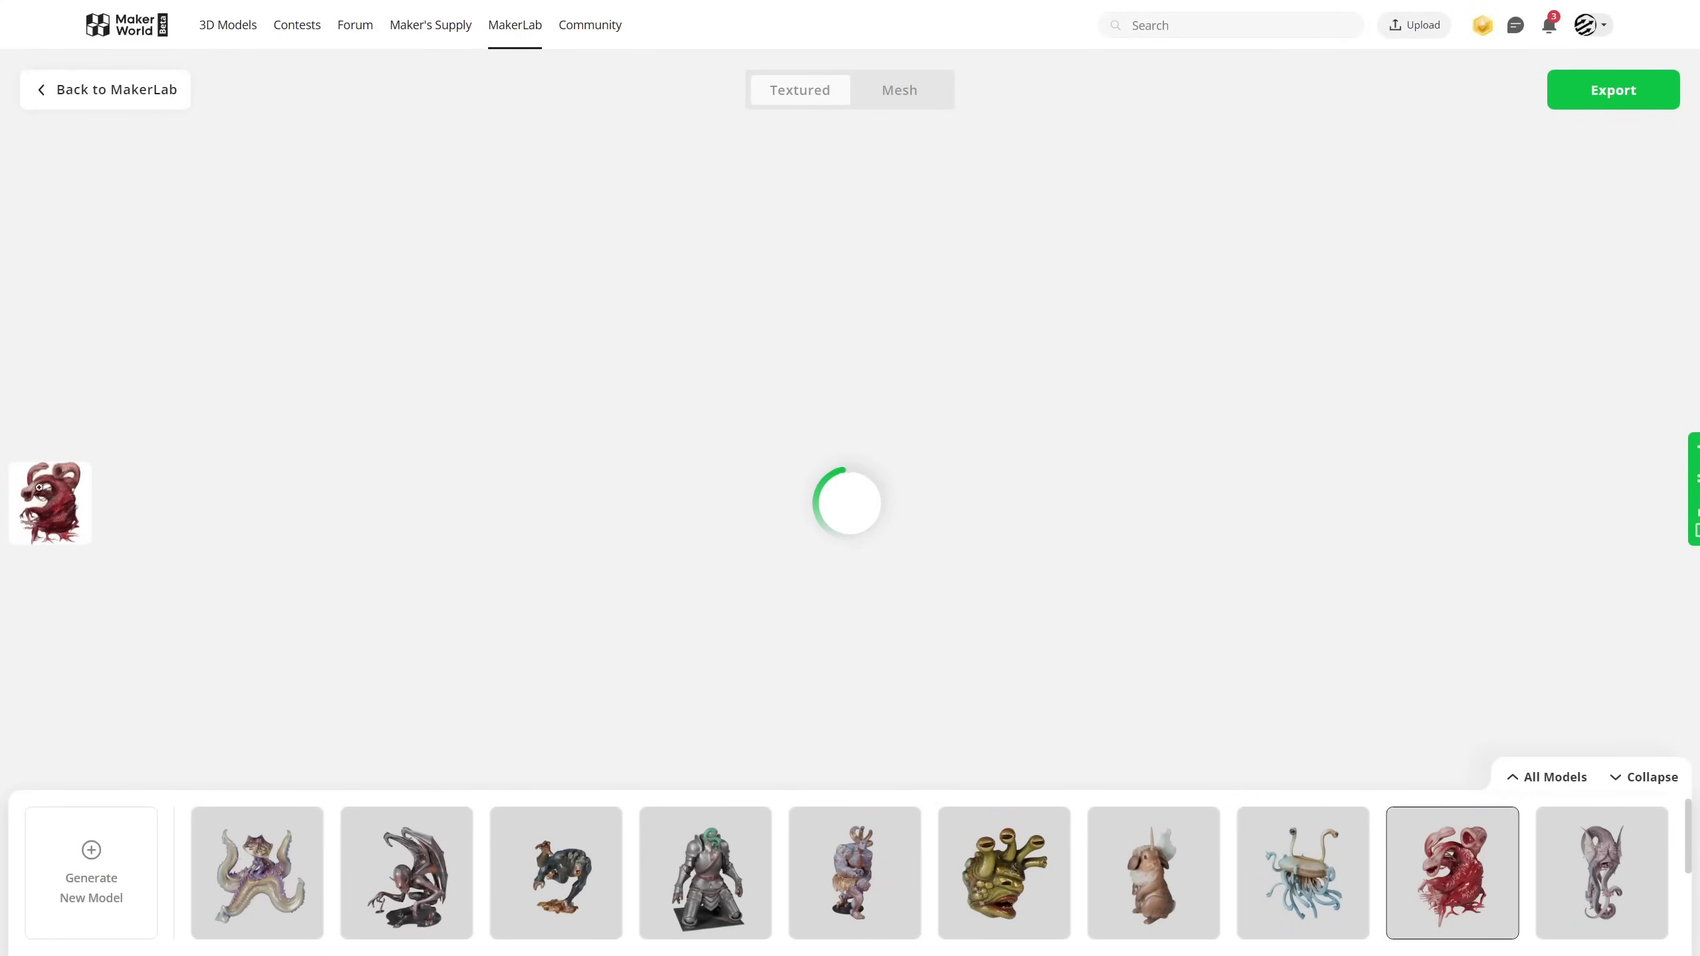
pyautogui.click(53, 497)
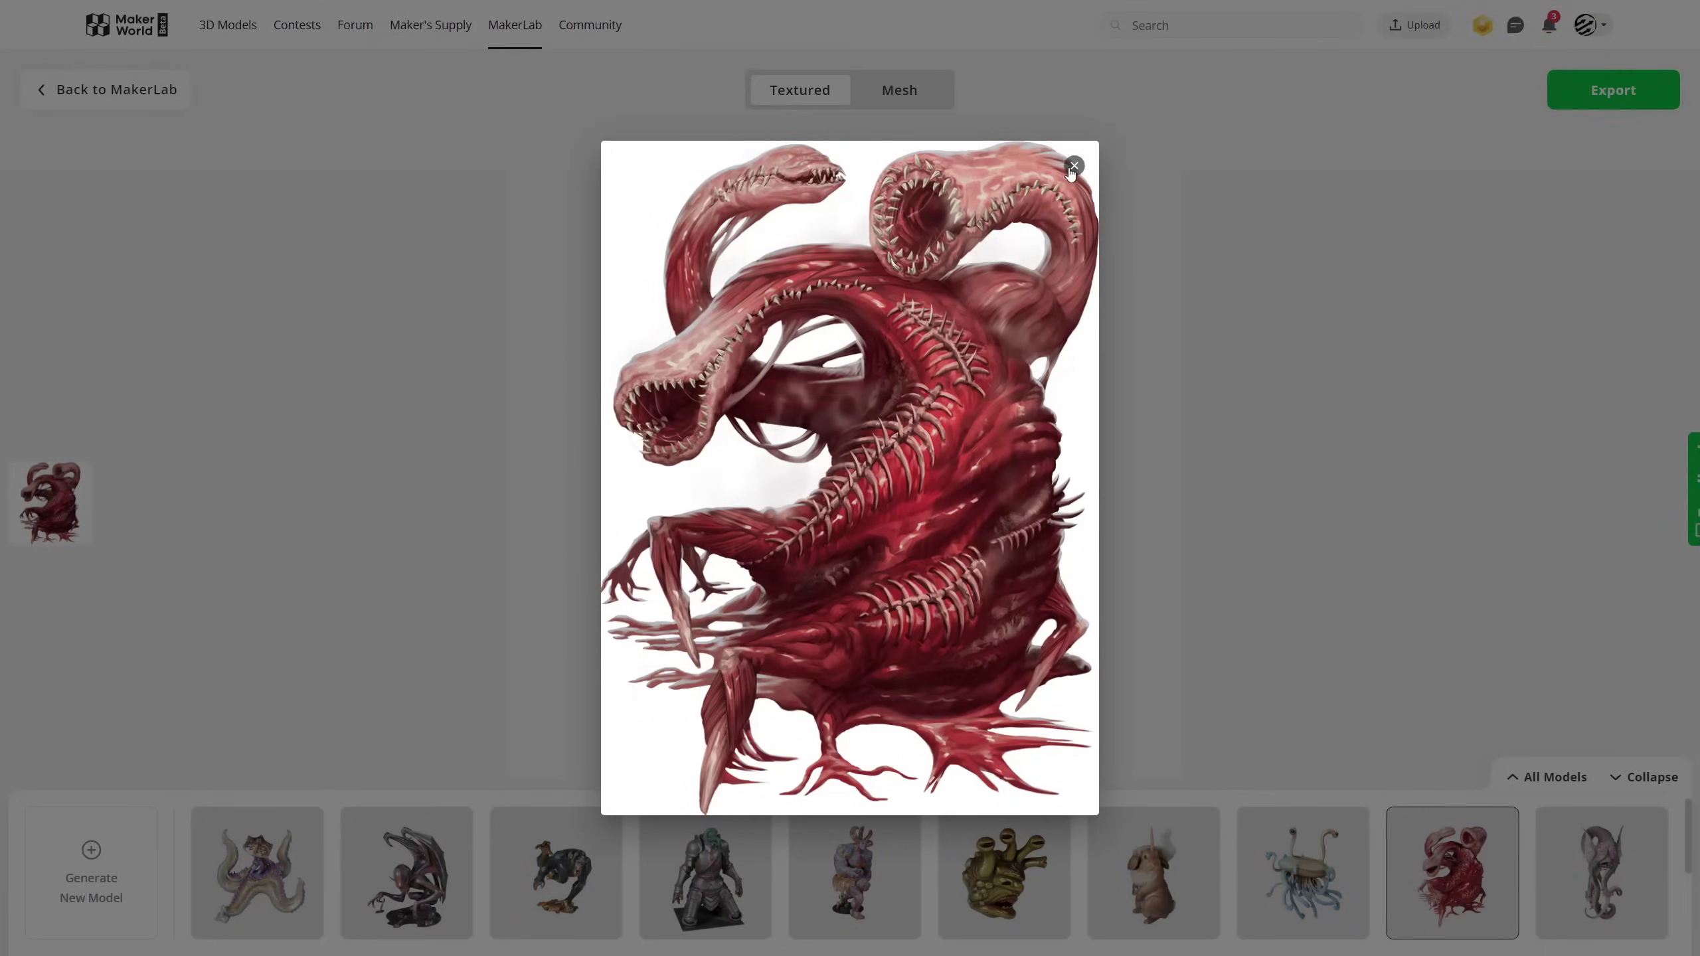
pyautogui.click(1074, 166)
pyautogui.moveTo(1127, 546); pyautogui.dragTo(1046, 595)
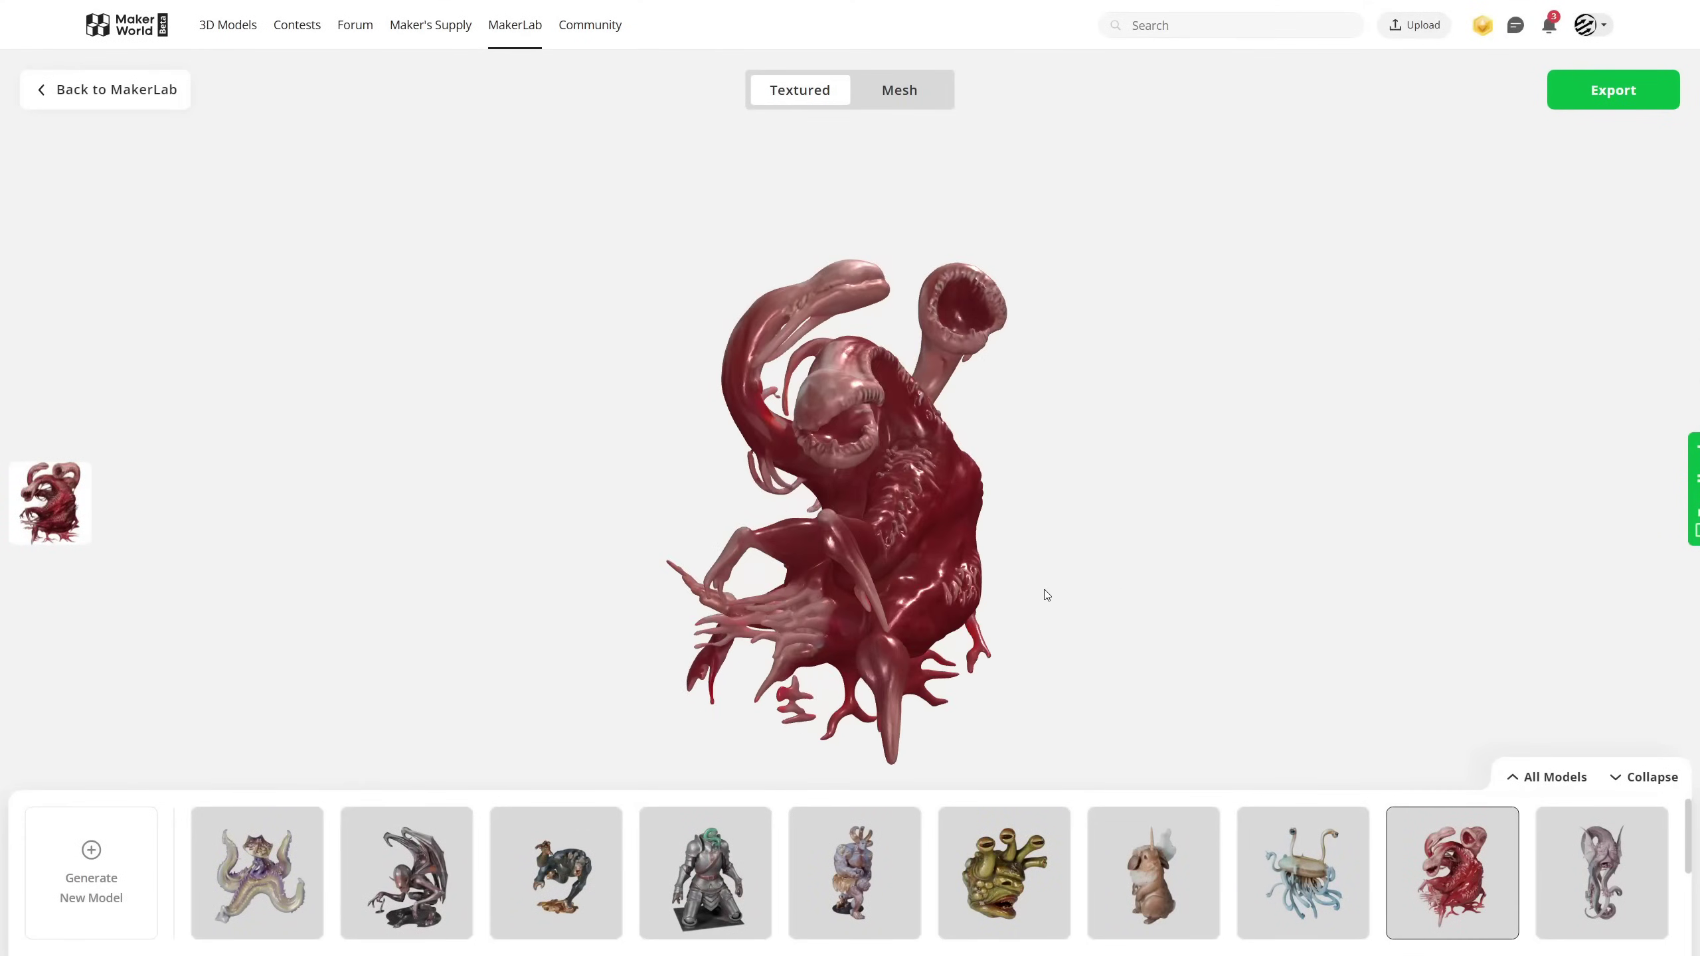
# Open the purple finned tentacle monster model, view its source picture, and examine its head, fins and tentacles from the side.
pyautogui.click(1610, 858)
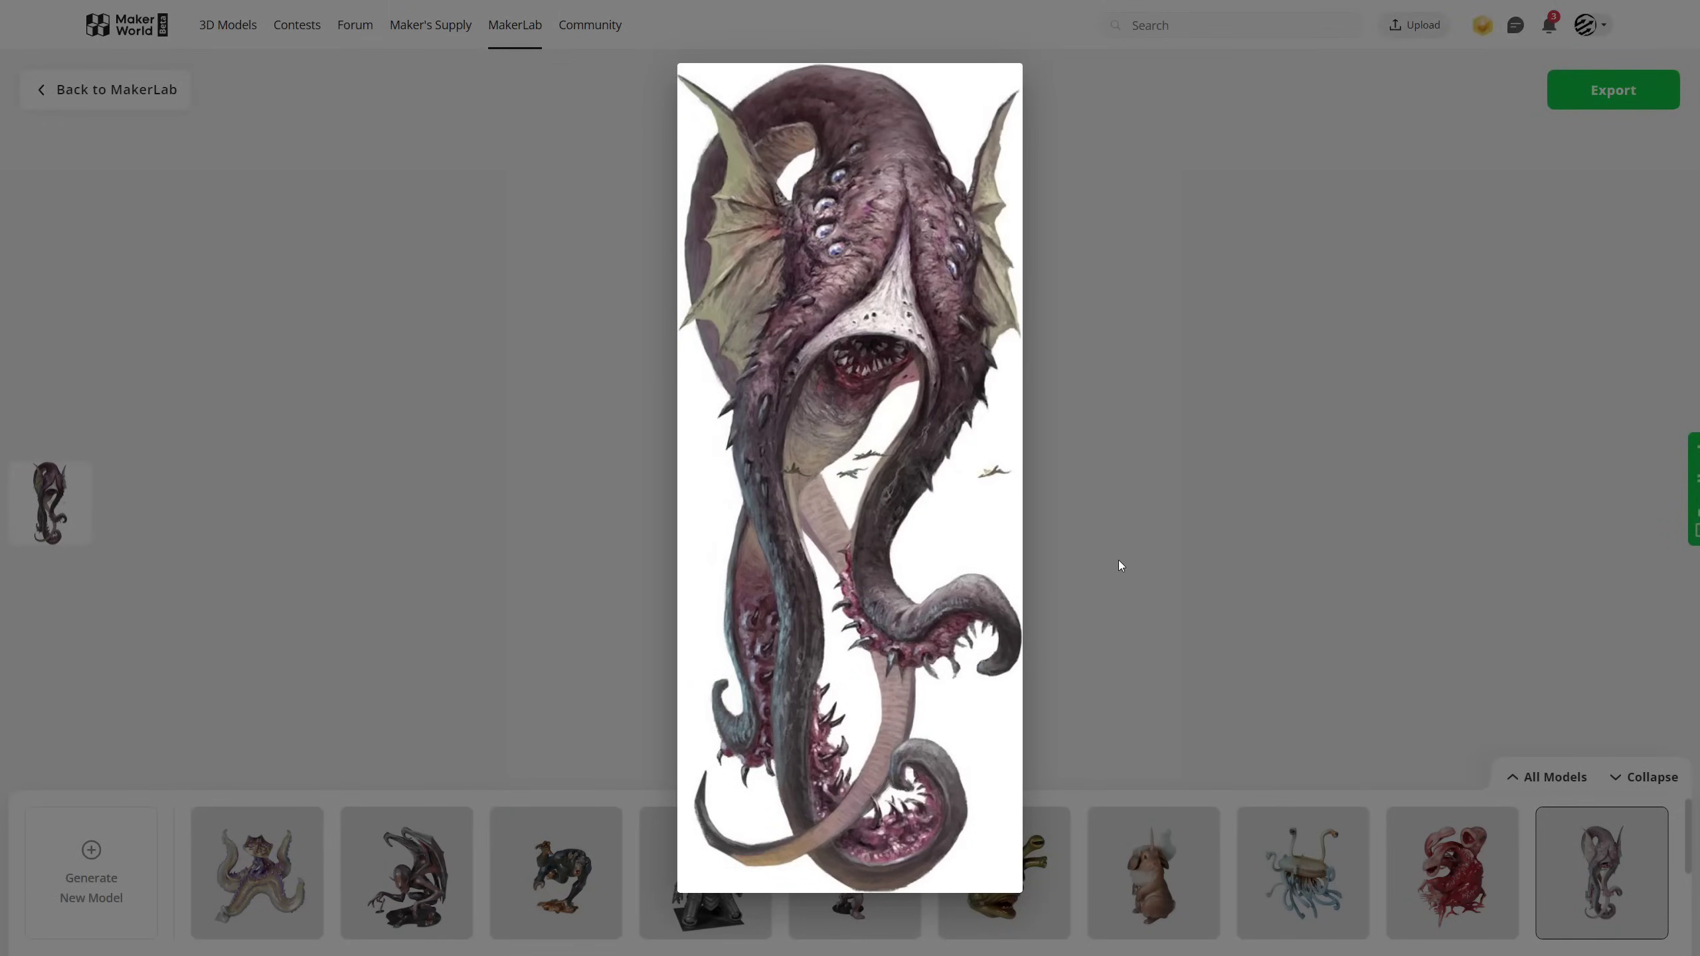
pyautogui.moveTo(873, 201)
pyautogui.click(1210, 503)
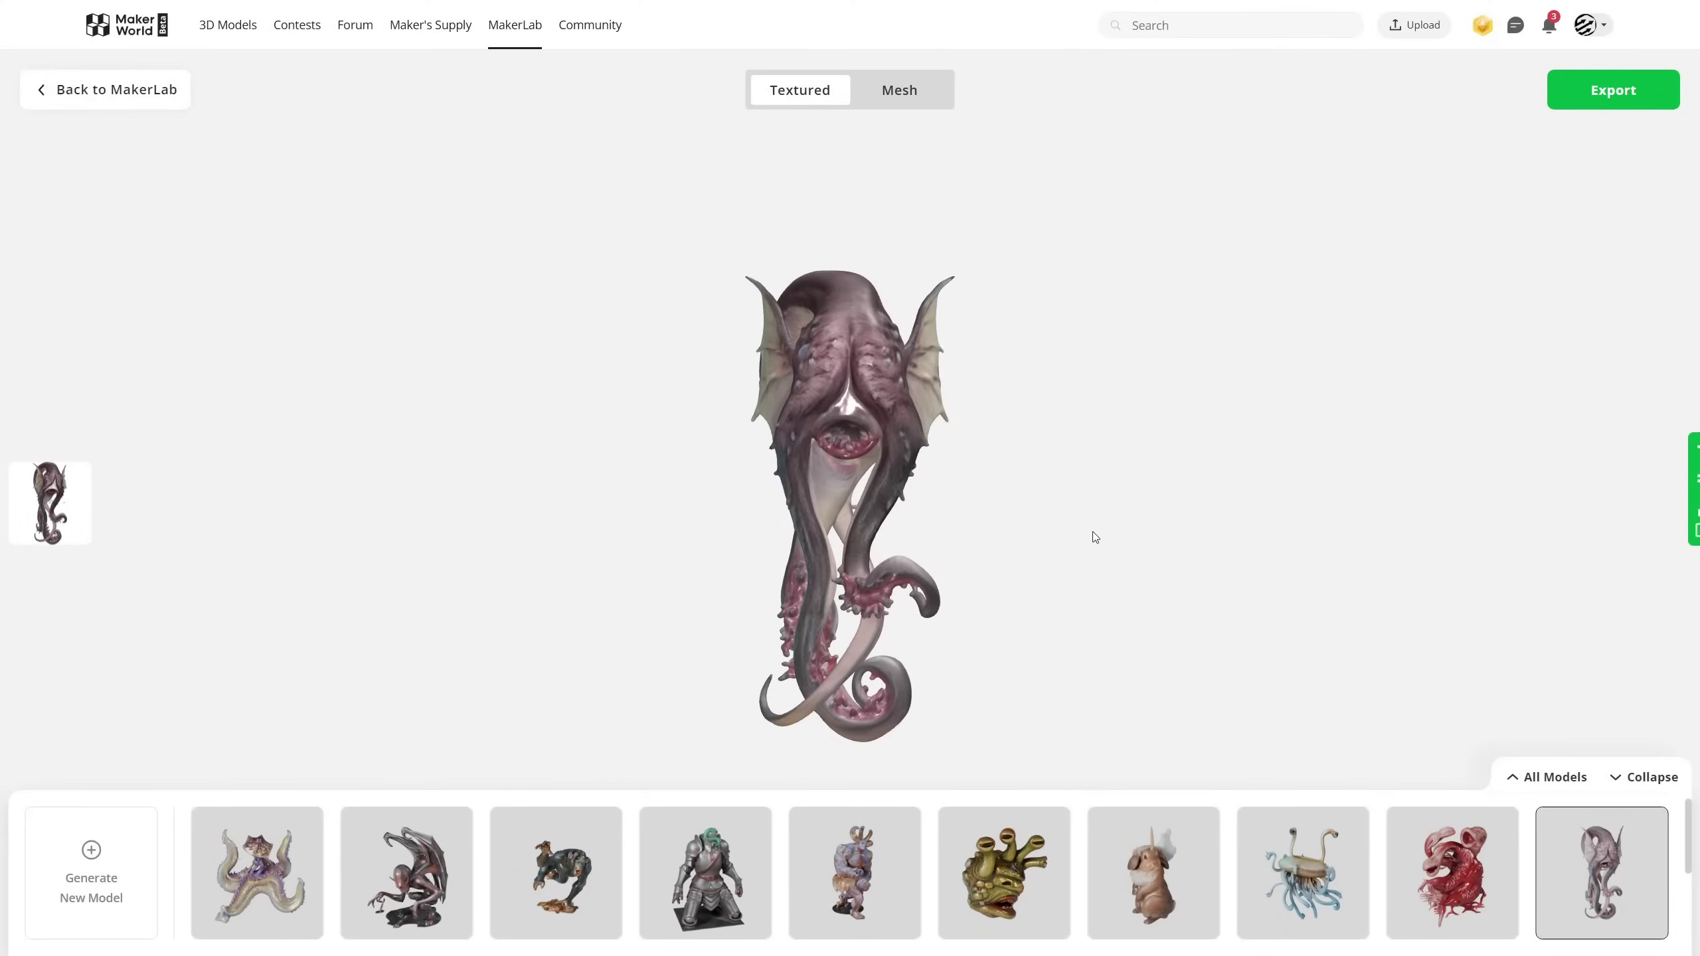
pyautogui.moveTo(1094, 536); pyautogui.dragTo(1190, 577)
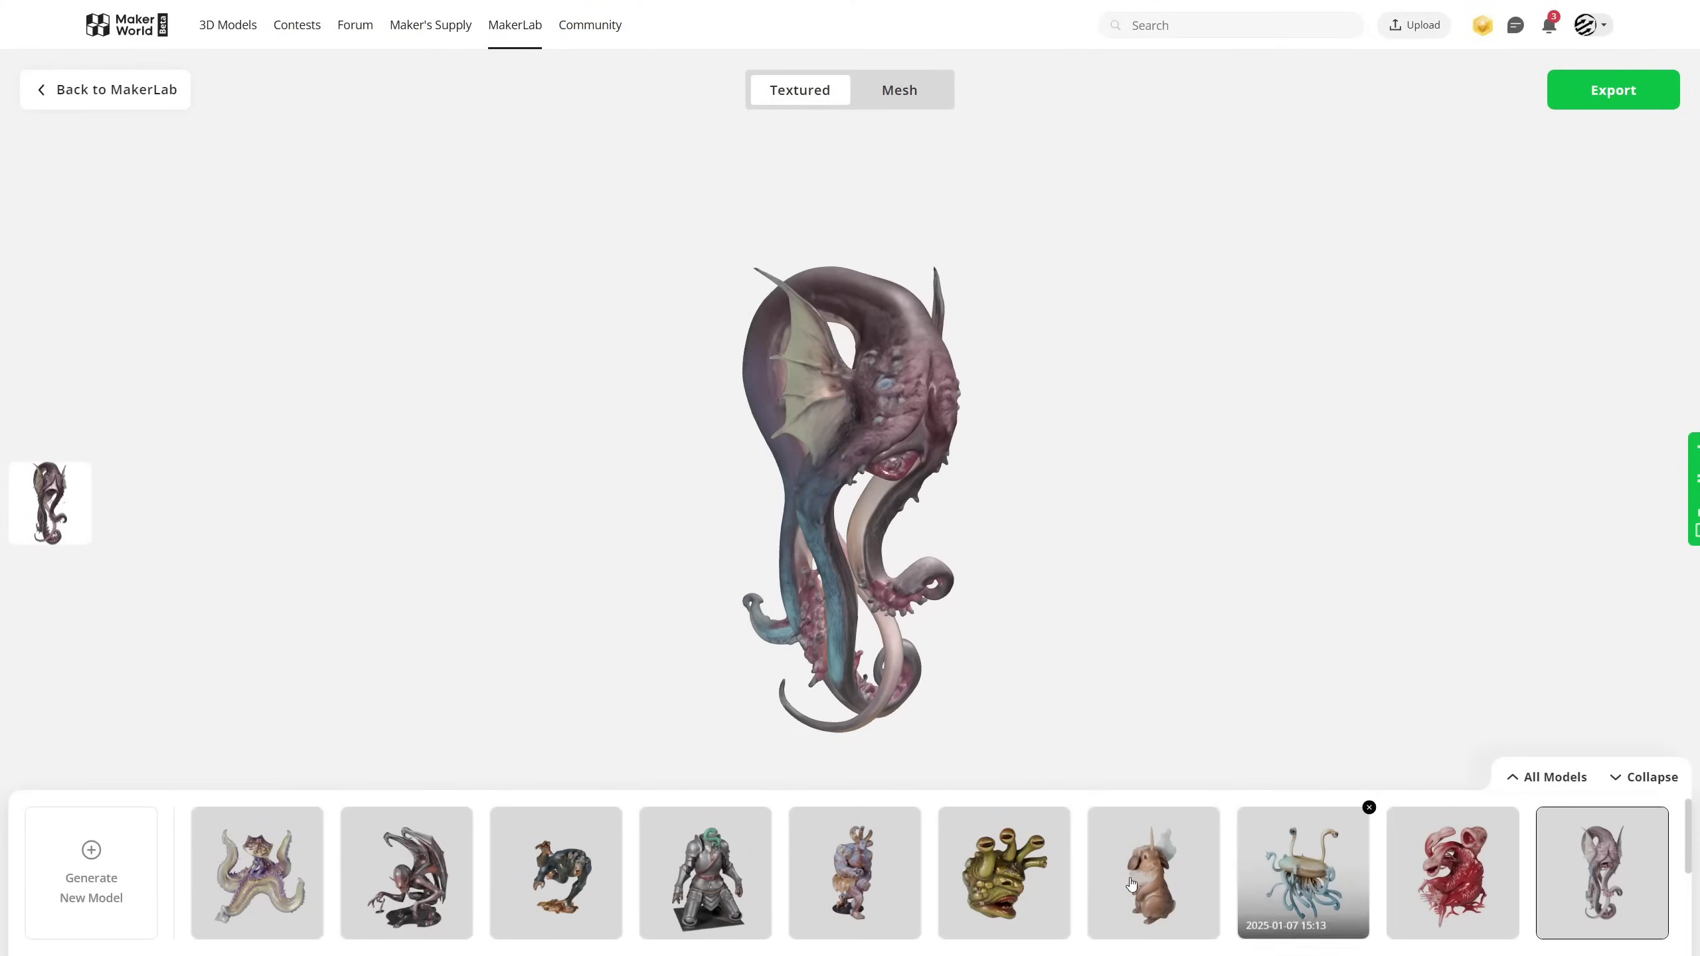
# Open the green long-limbed creature from the remaining models, inspect its arms and face from several angles, and compare it with its source picture.
pyautogui.scroll(-5, 1138, 884)
pyautogui.click(273, 862)
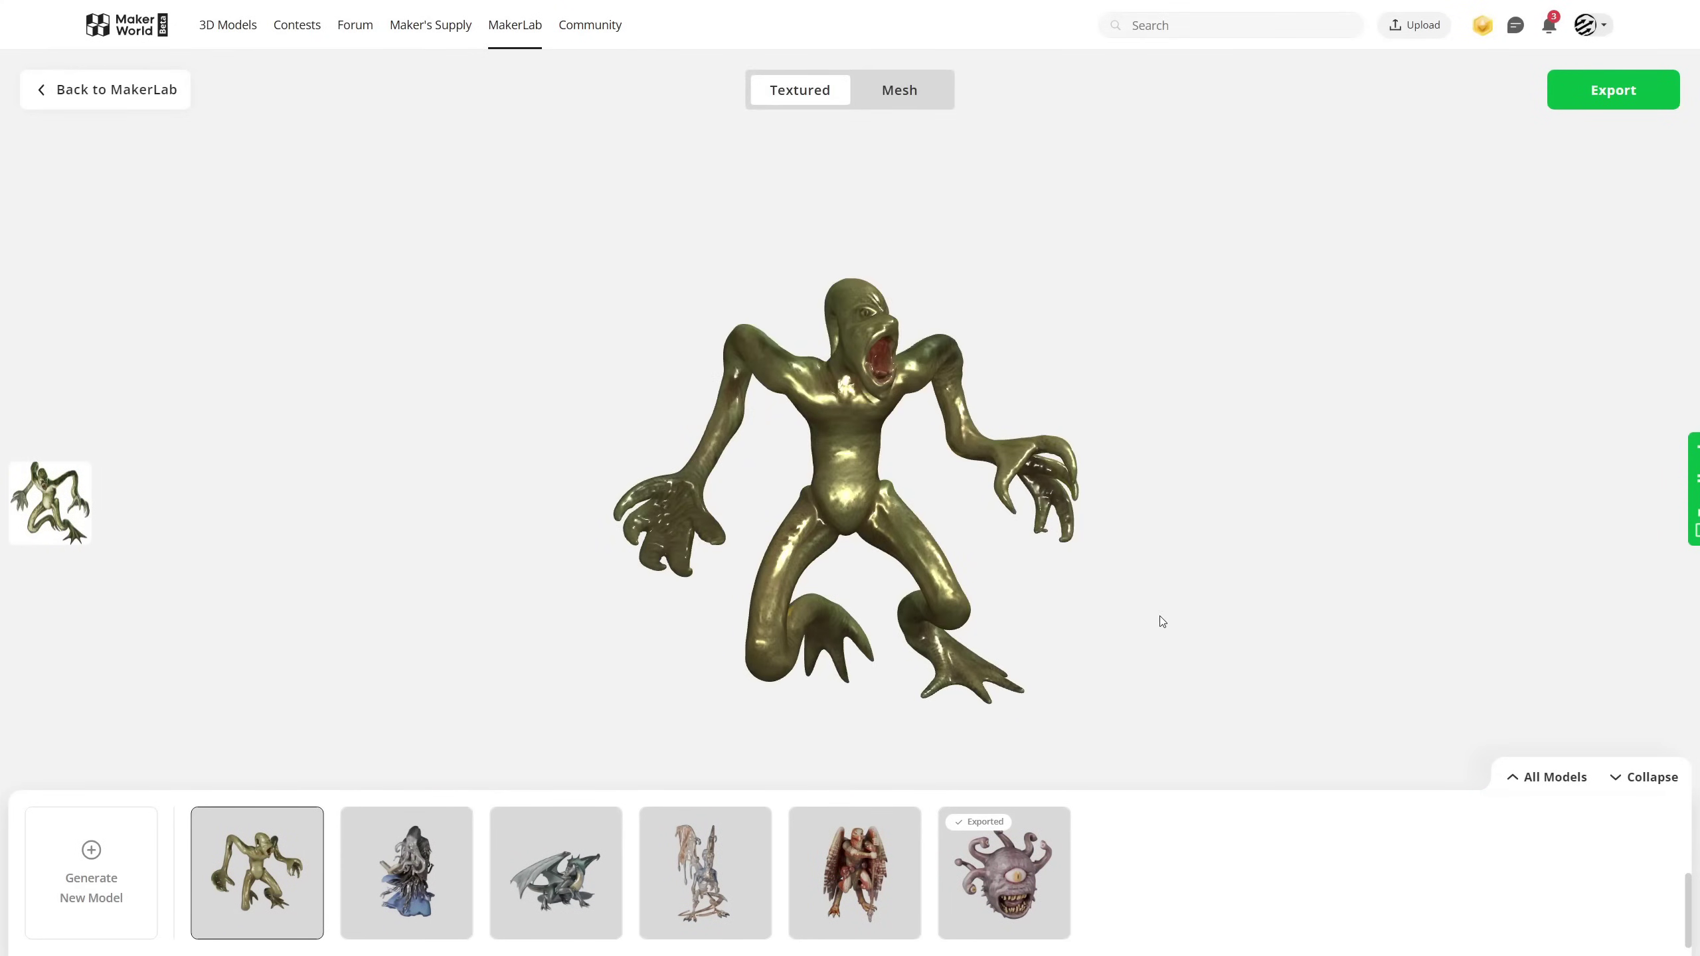
pyautogui.moveTo(1163, 622); pyautogui.dragTo(737, 616)
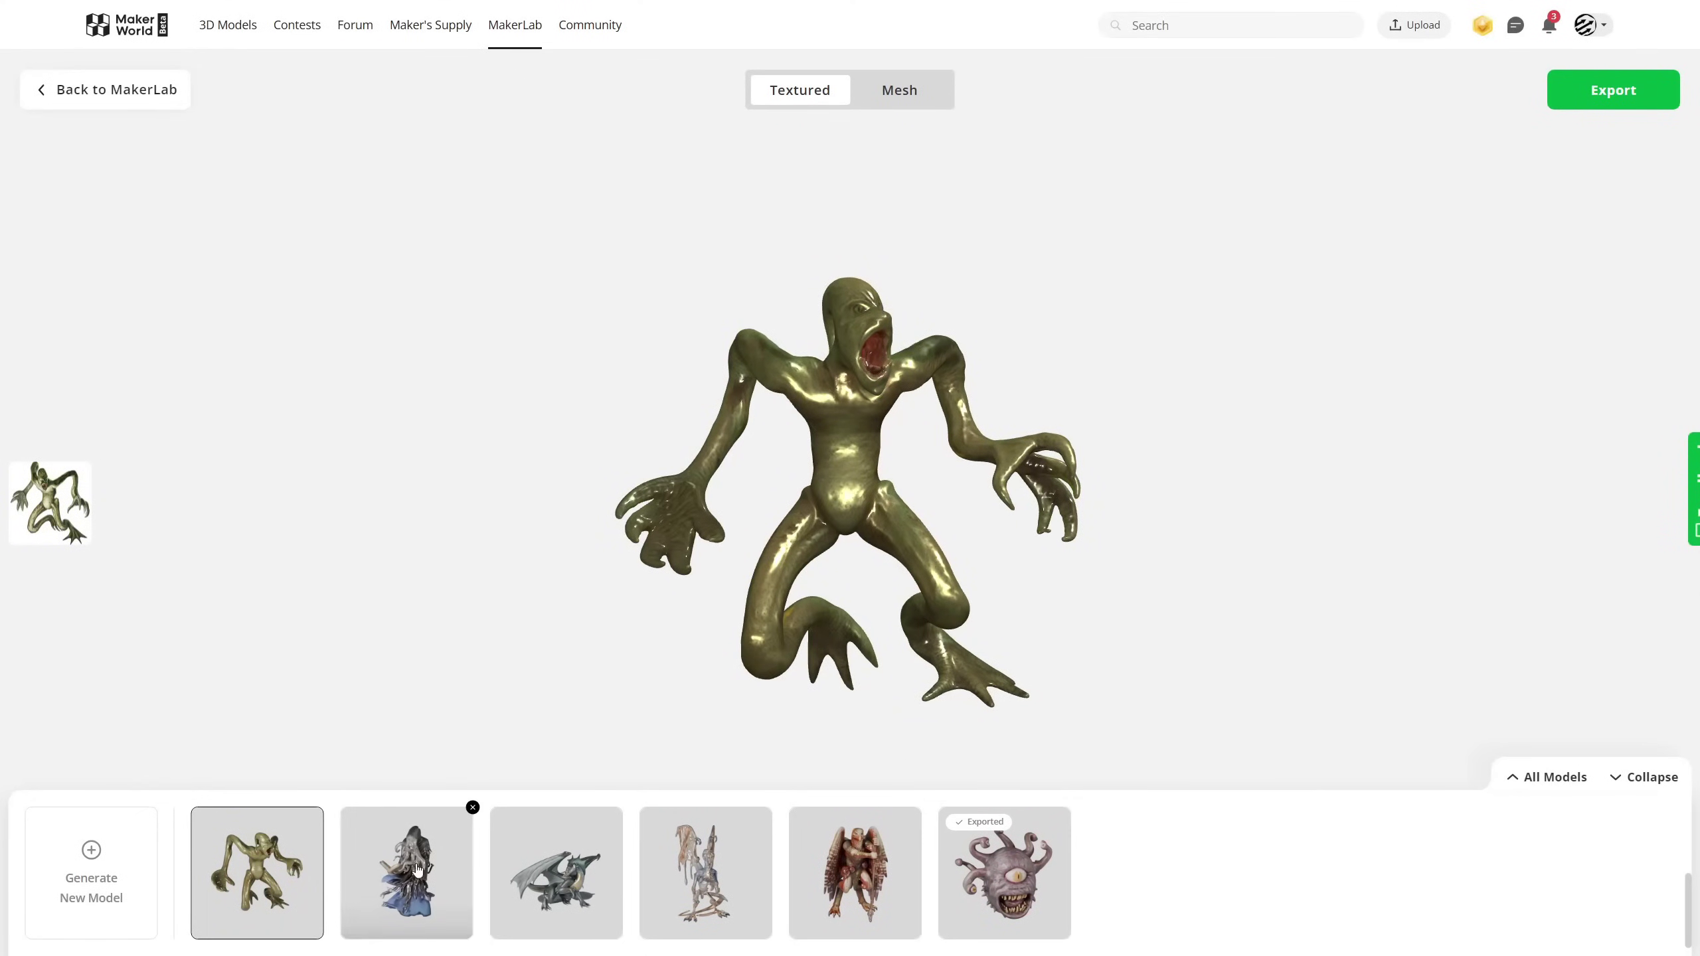
pyautogui.click(50, 491)
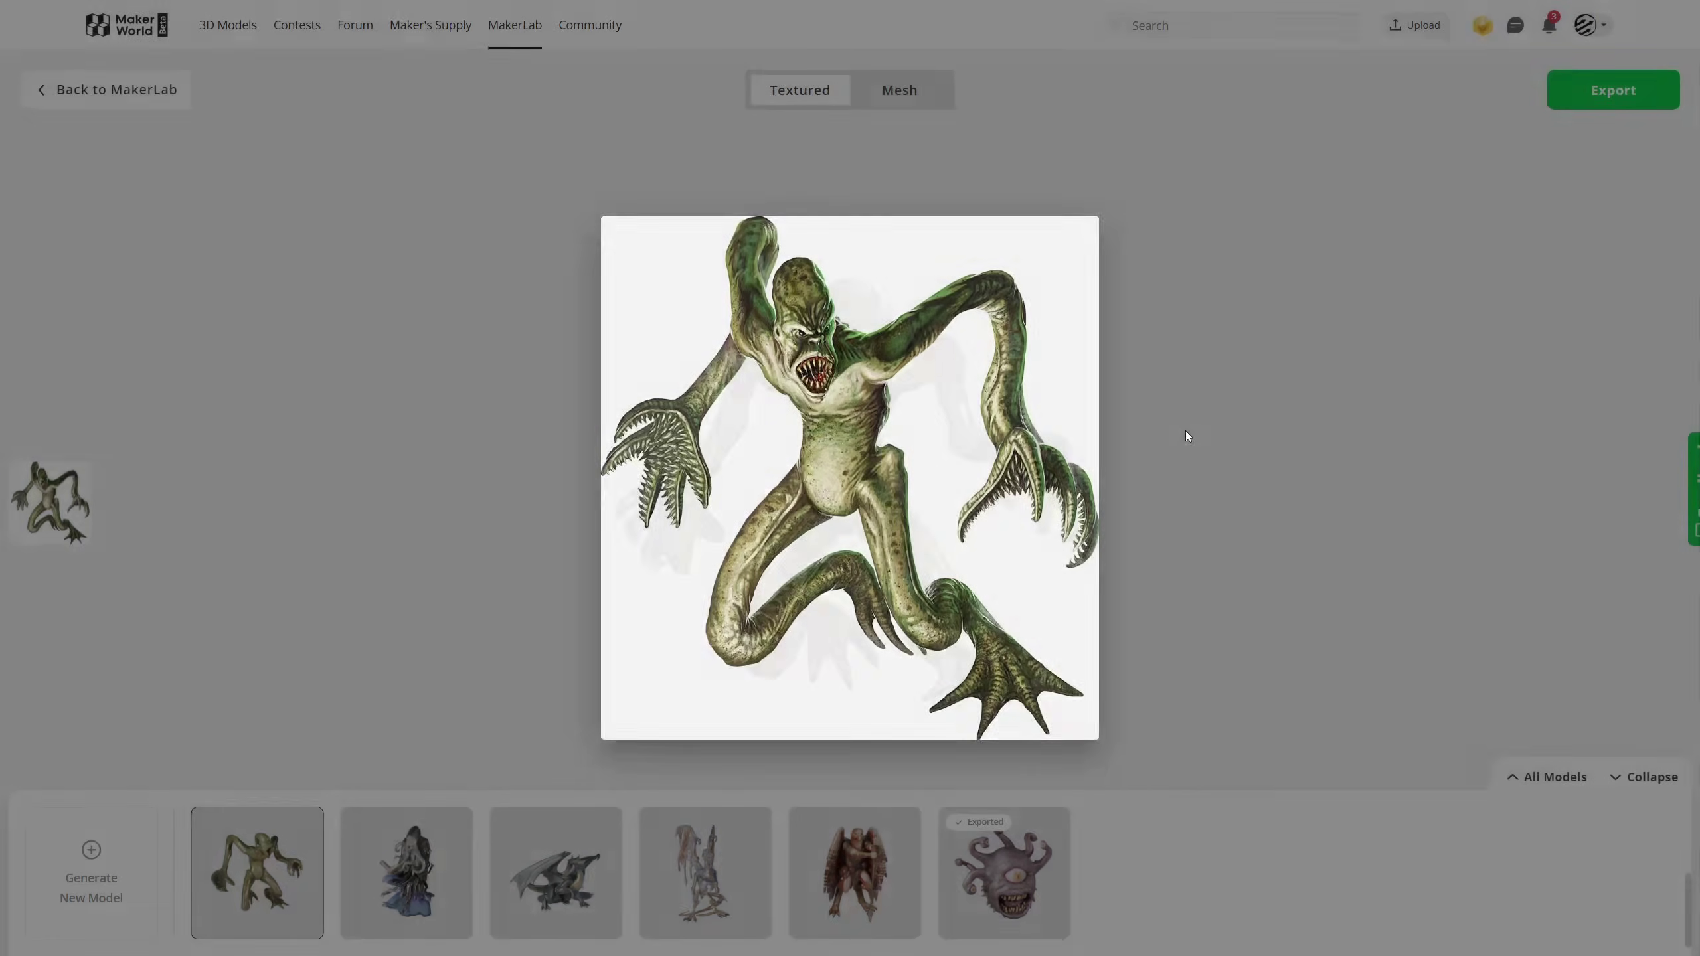
pyautogui.click(1188, 436)
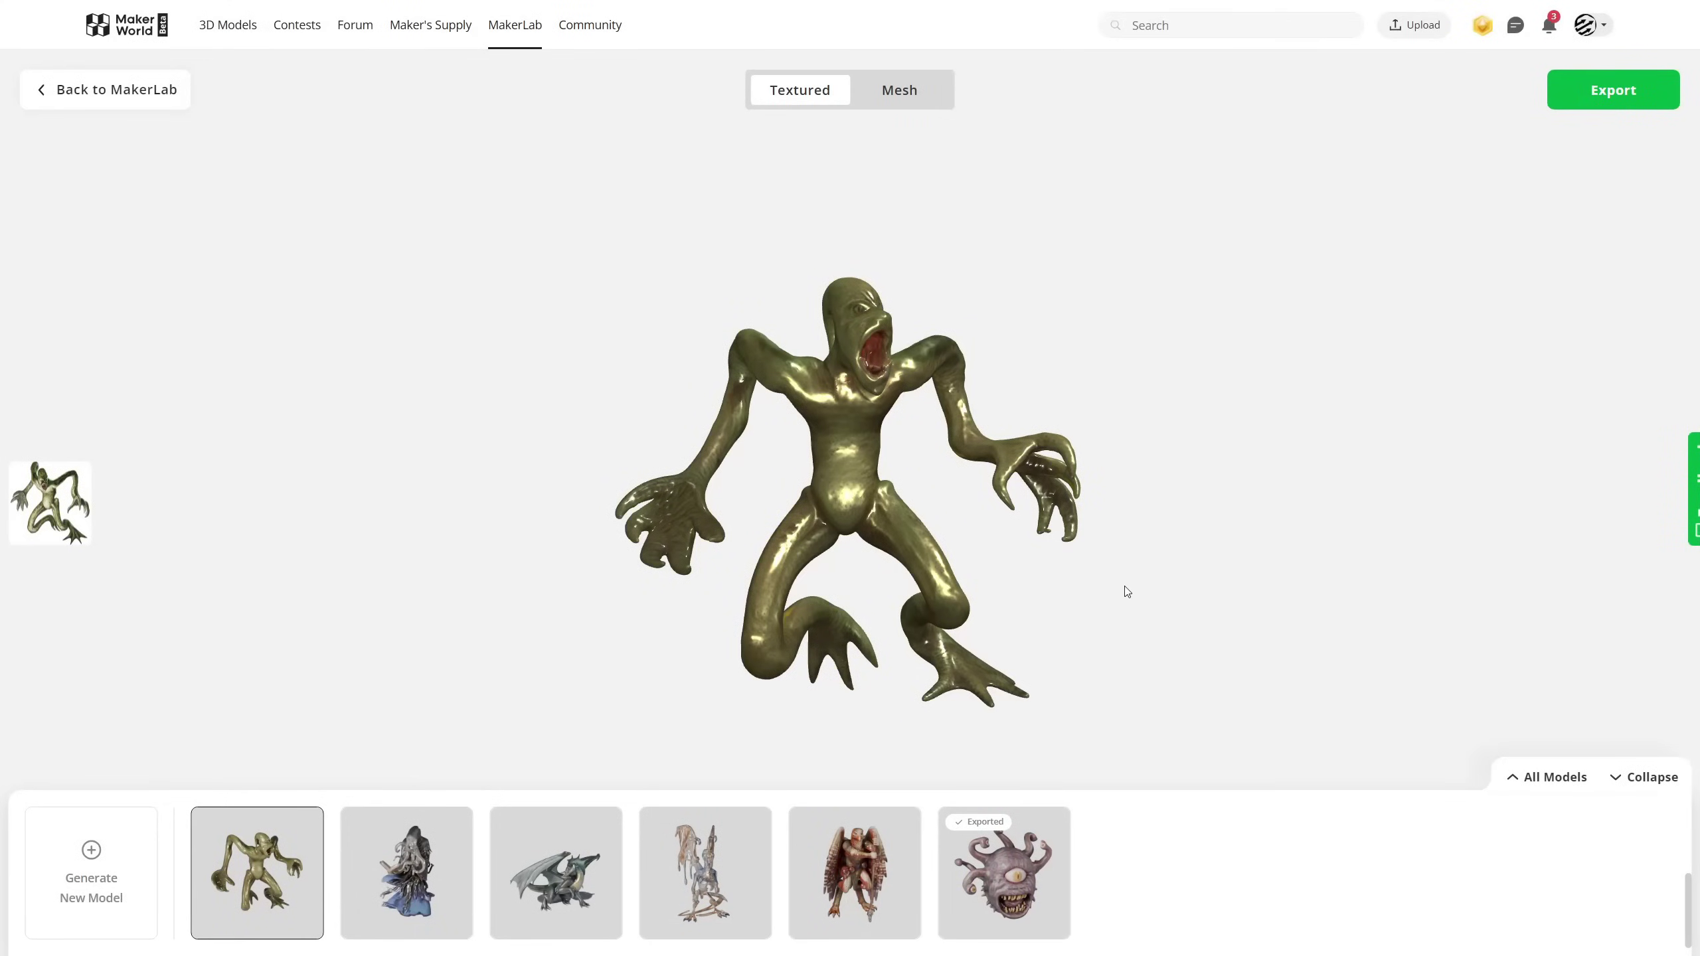
pyautogui.moveTo(1123, 588); pyautogui.dragTo(1039, 600)
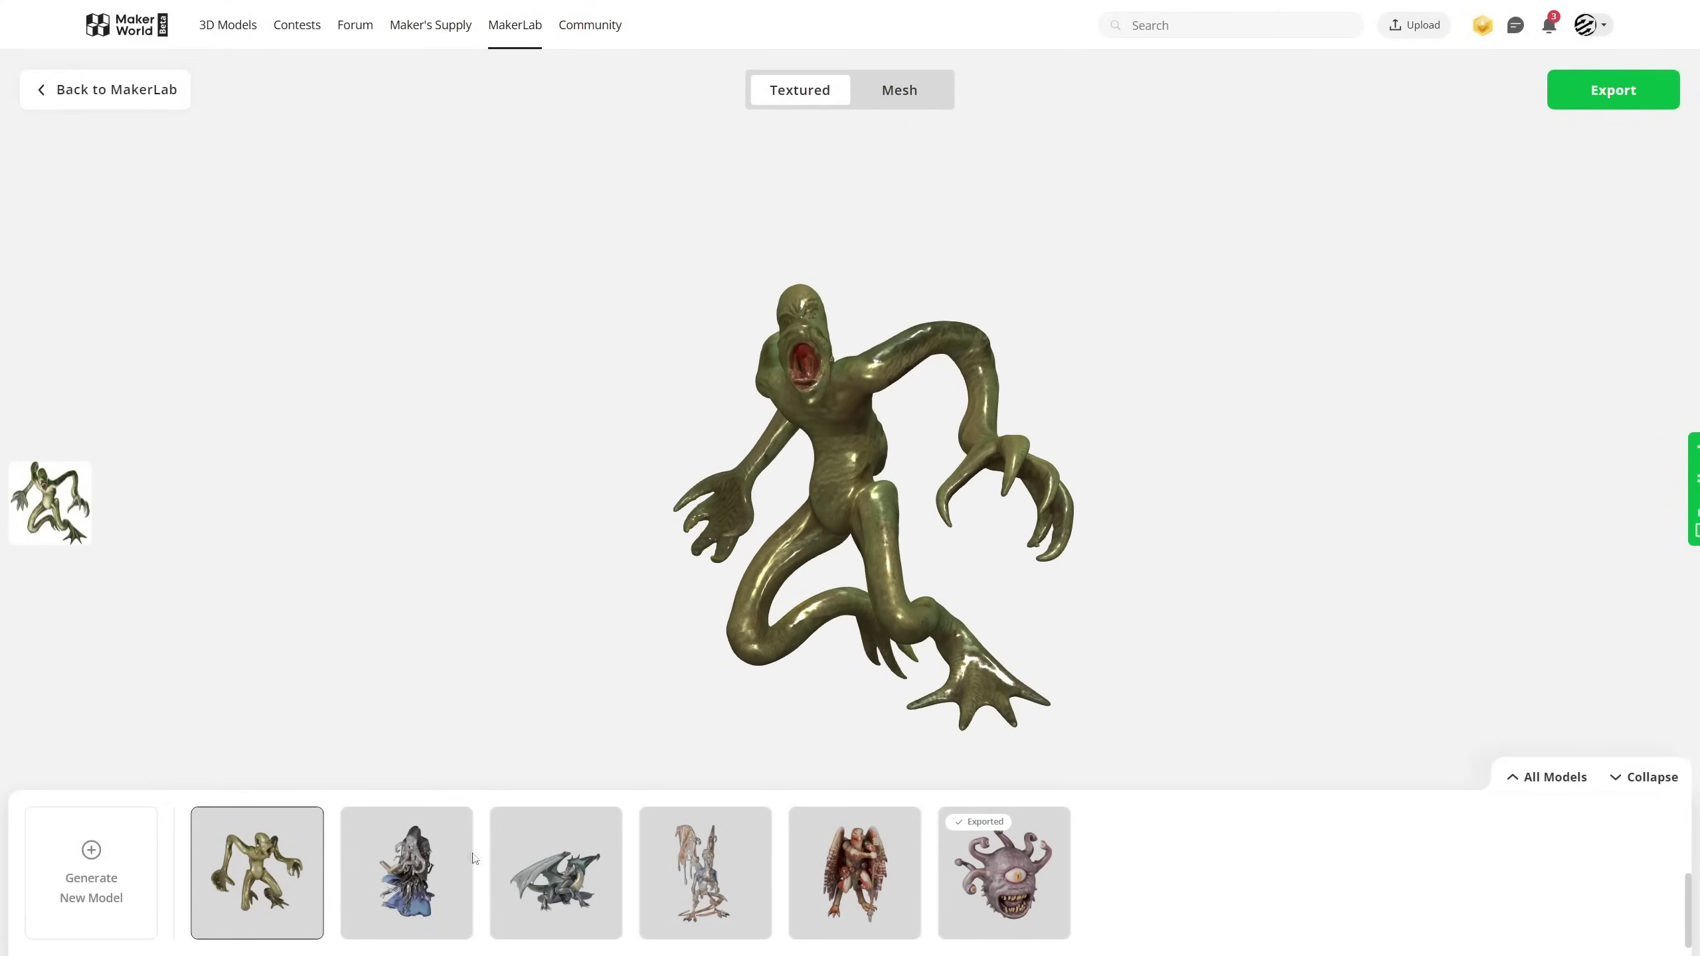
# Open the hooded tentacle-faced figure holding a book, view its source picture, and inspect its tentacles, book and blue robe from several sides.
pyautogui.click(454, 864)
pyautogui.click(54, 495)
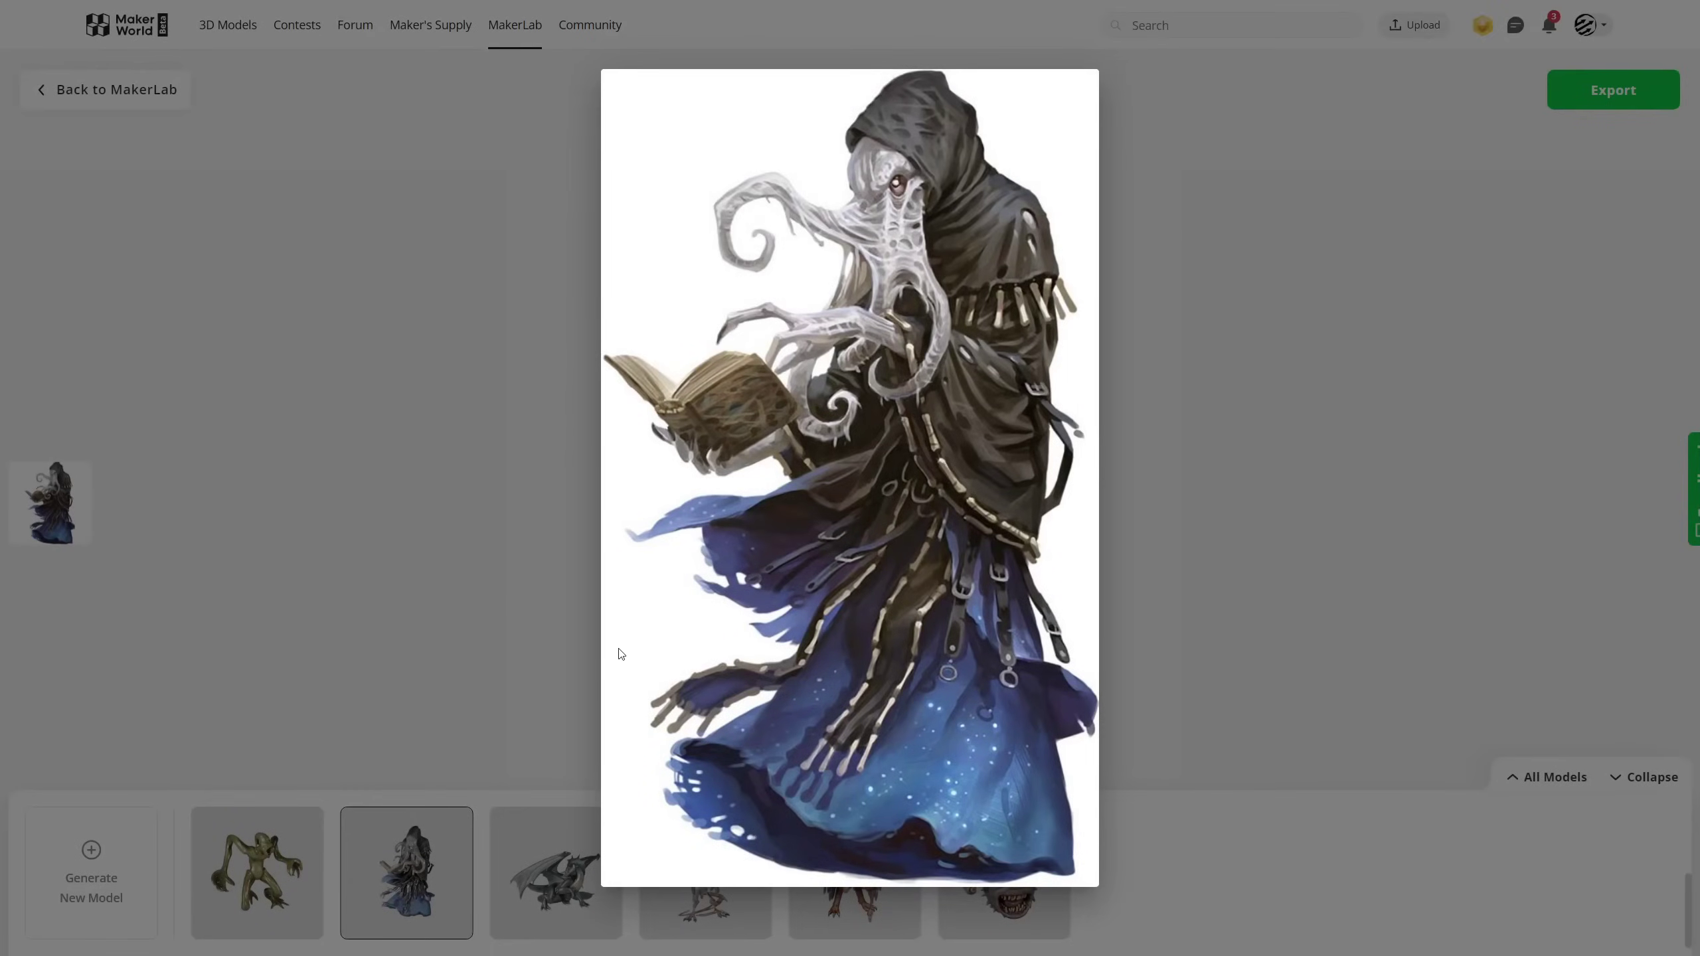
pyautogui.click(1207, 569)
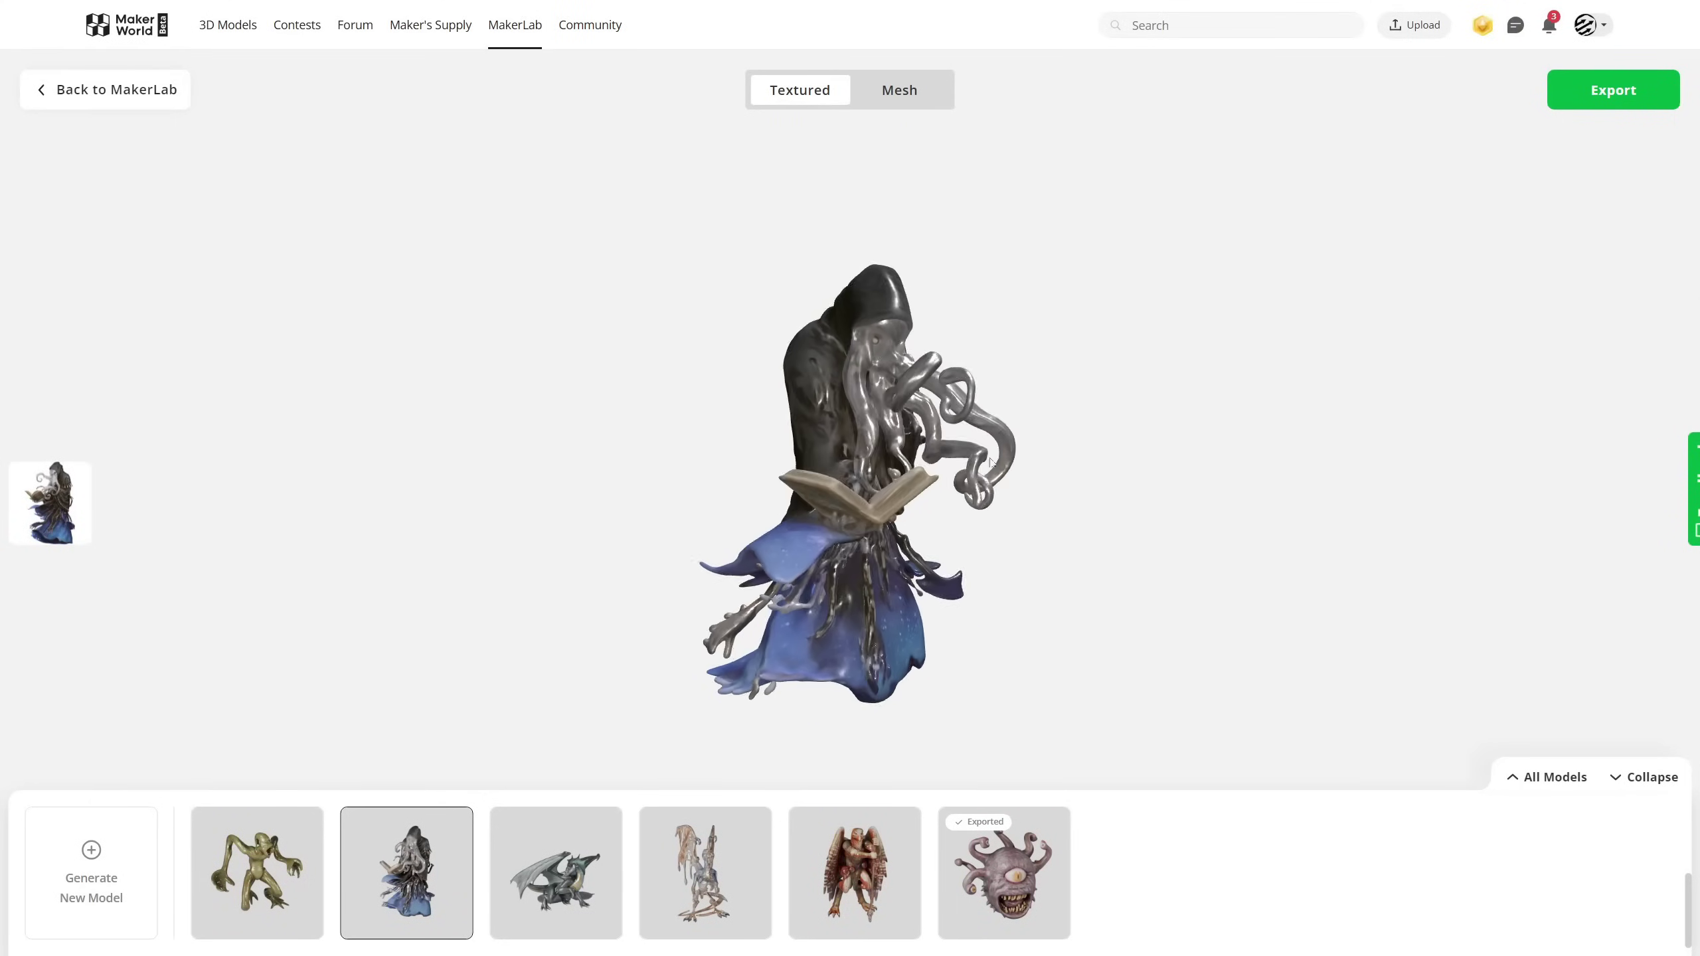
pyautogui.moveTo(1127, 592); pyautogui.dragTo(925, 646)
pyautogui.moveTo(1202, 681); pyautogui.dragTo(1257, 623)
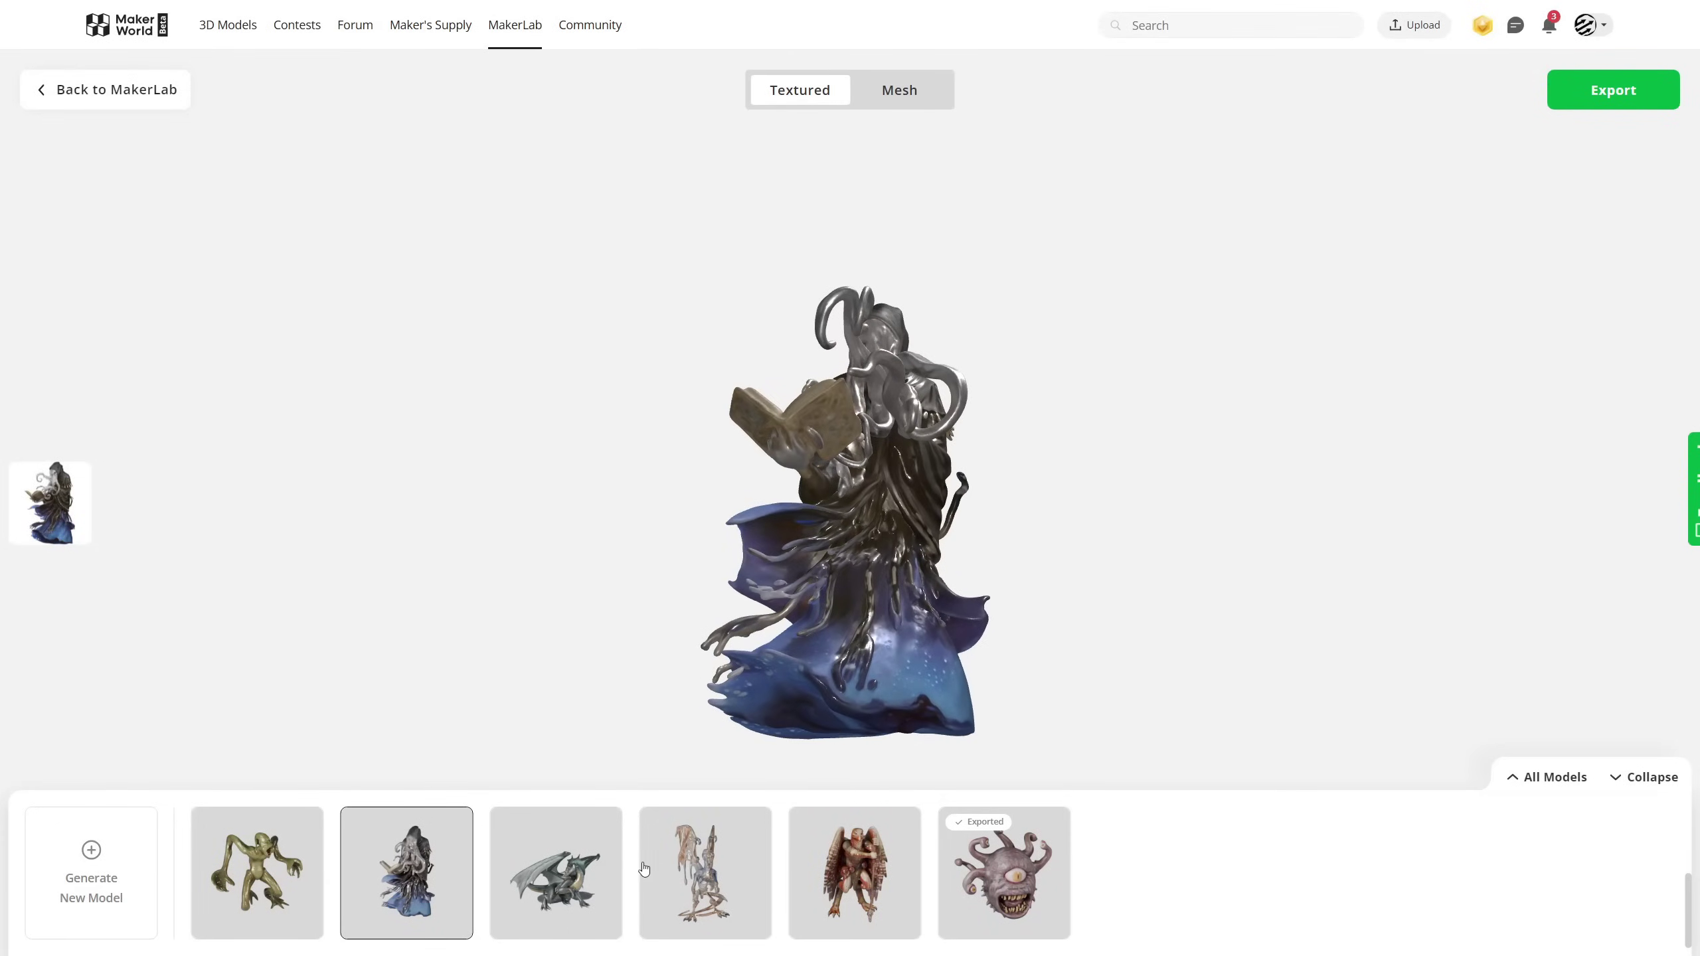
# Open the green winged dragon model, view its source picture, and inspect its wings, tail and the shadow shapes beneath it.
pyautogui.click(578, 870)
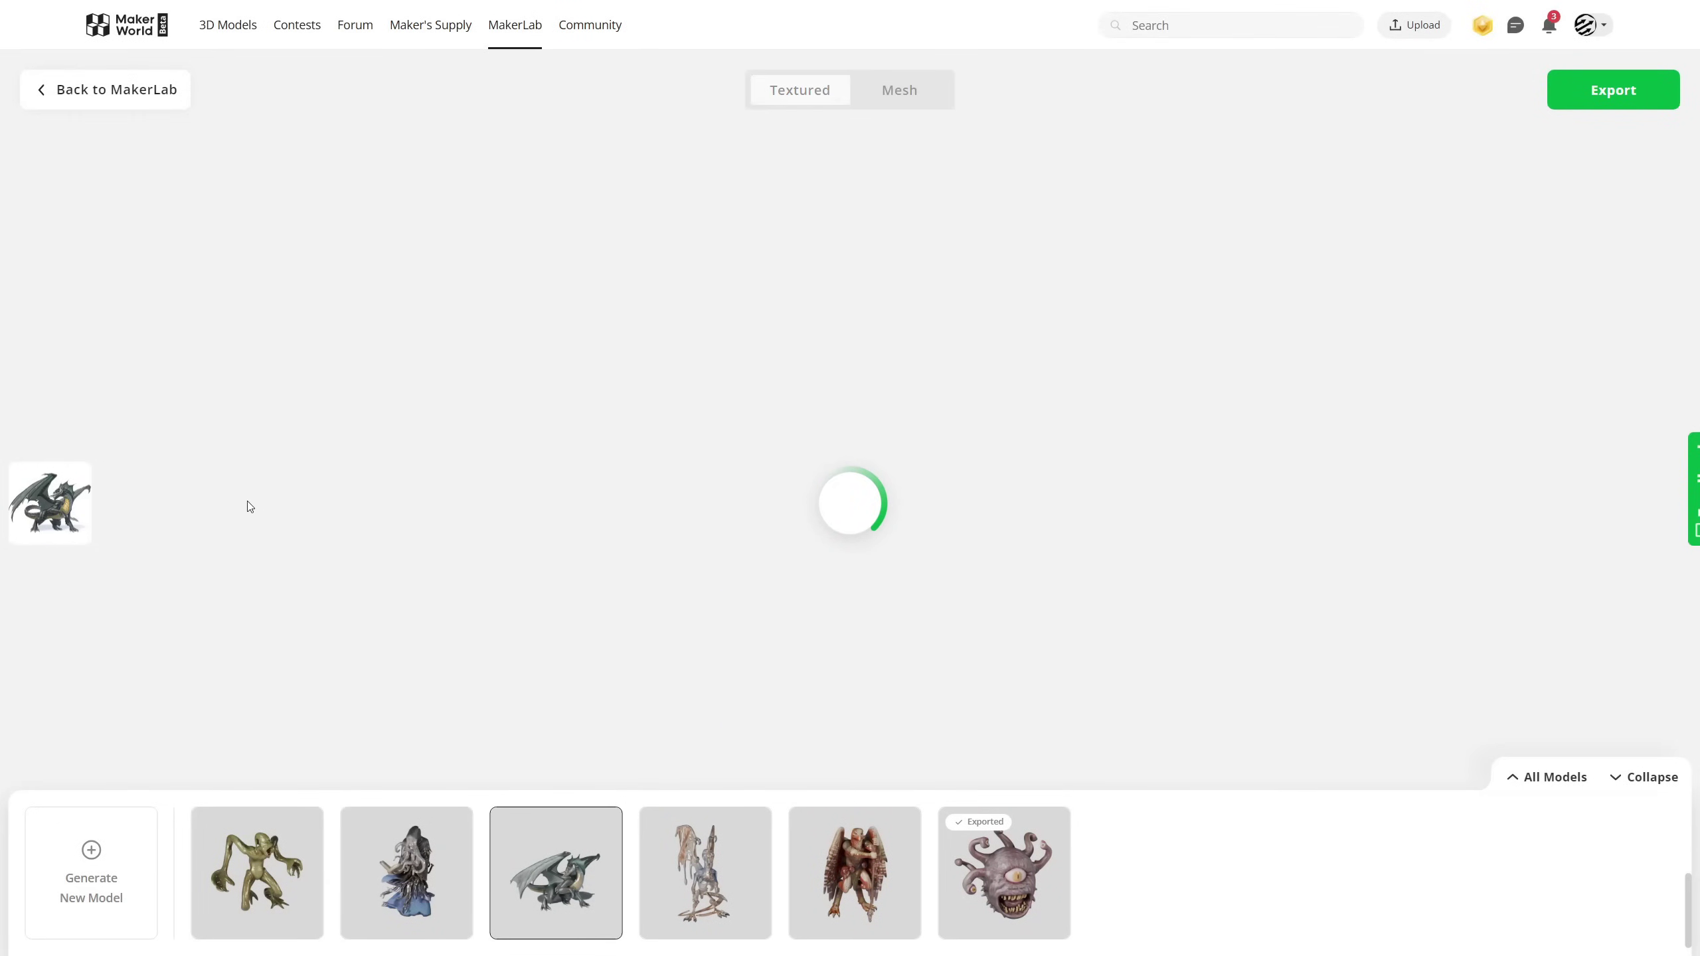
pyautogui.click(47, 509)
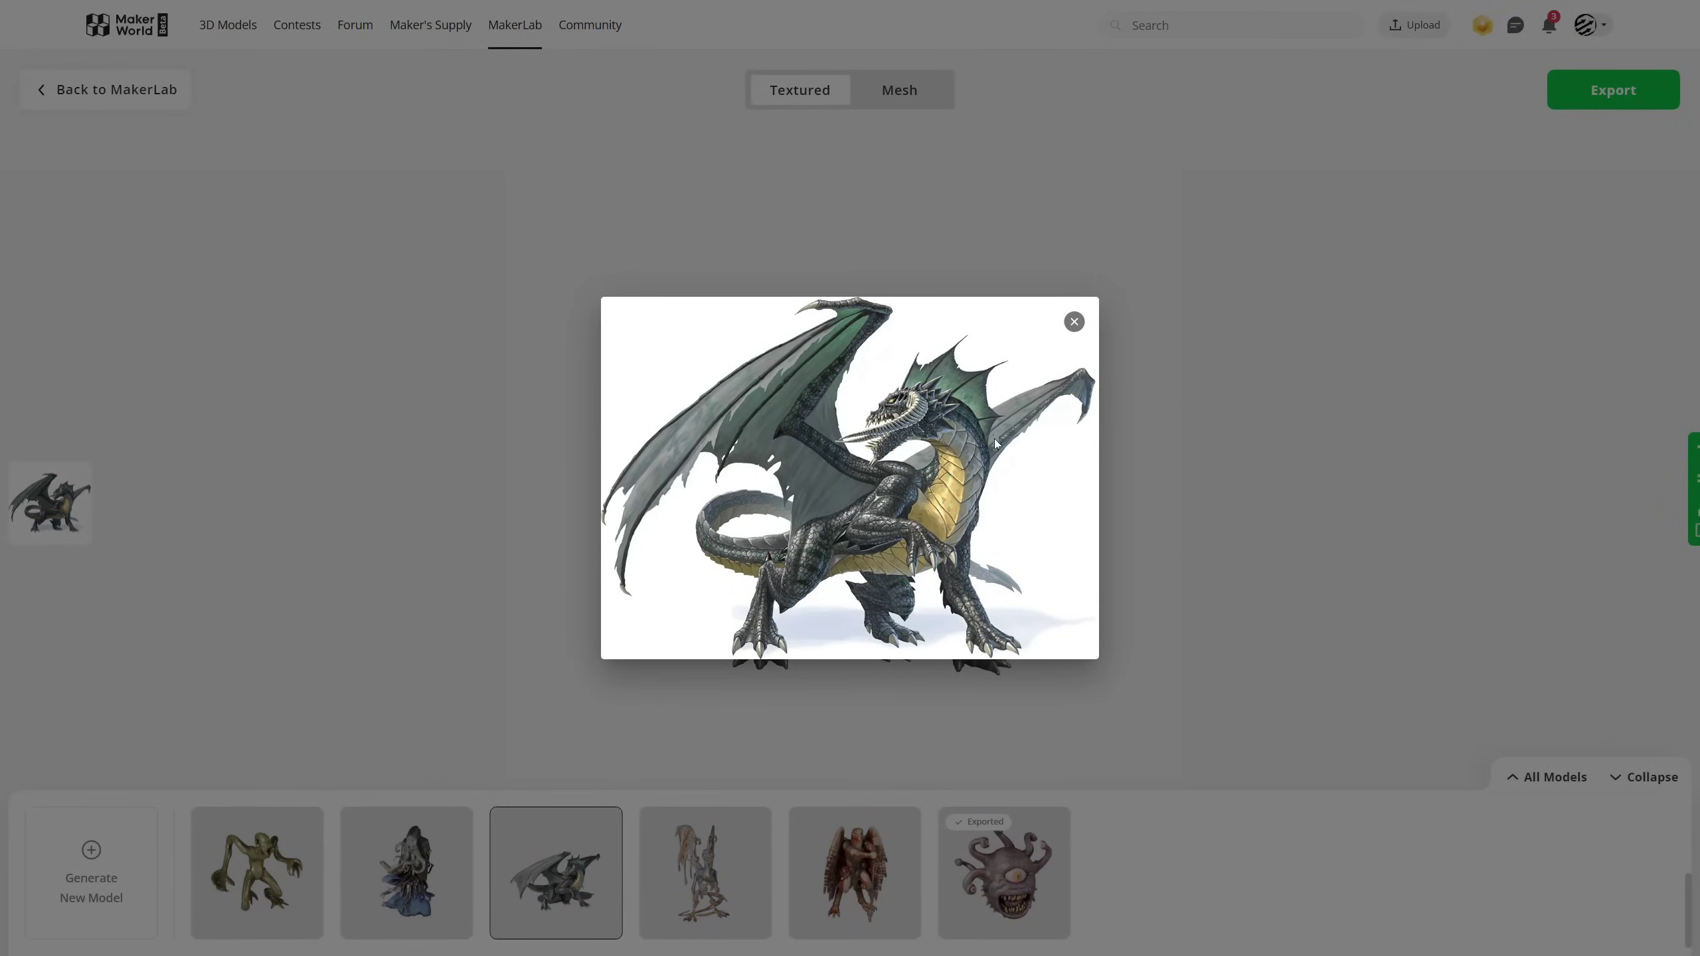
pyautogui.click(1075, 322)
pyautogui.moveTo(1090, 501); pyautogui.dragTo(793, 515)
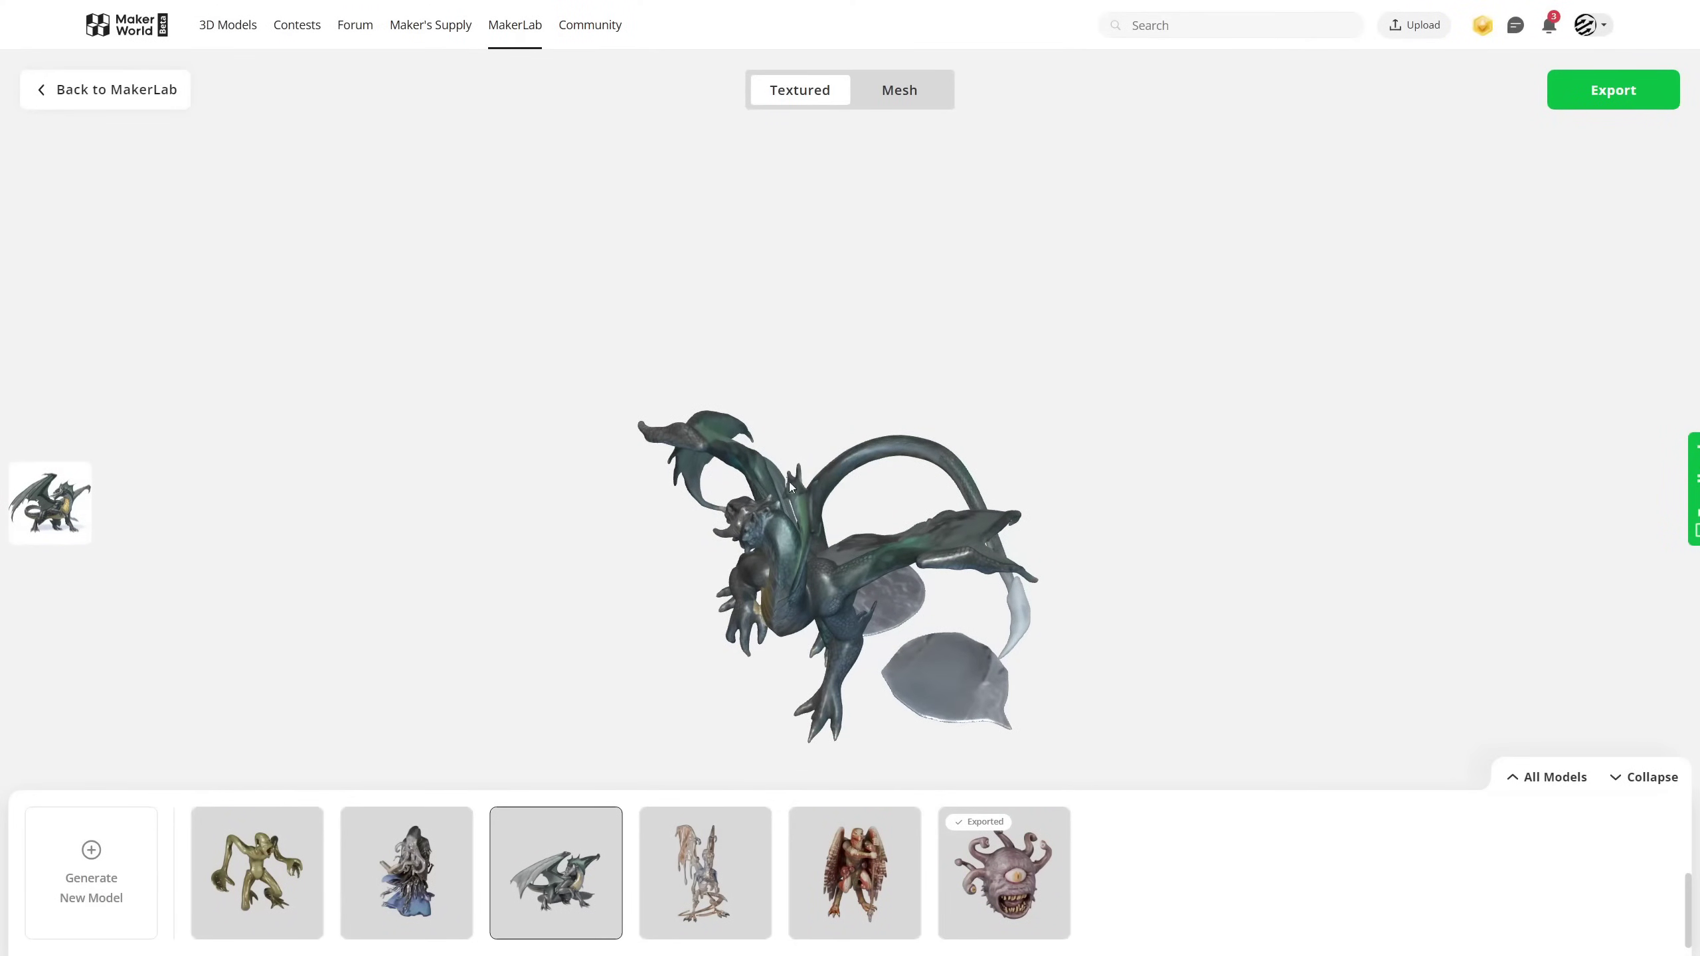
pyautogui.moveTo(1264, 617); pyautogui.dragTo(1034, 764)
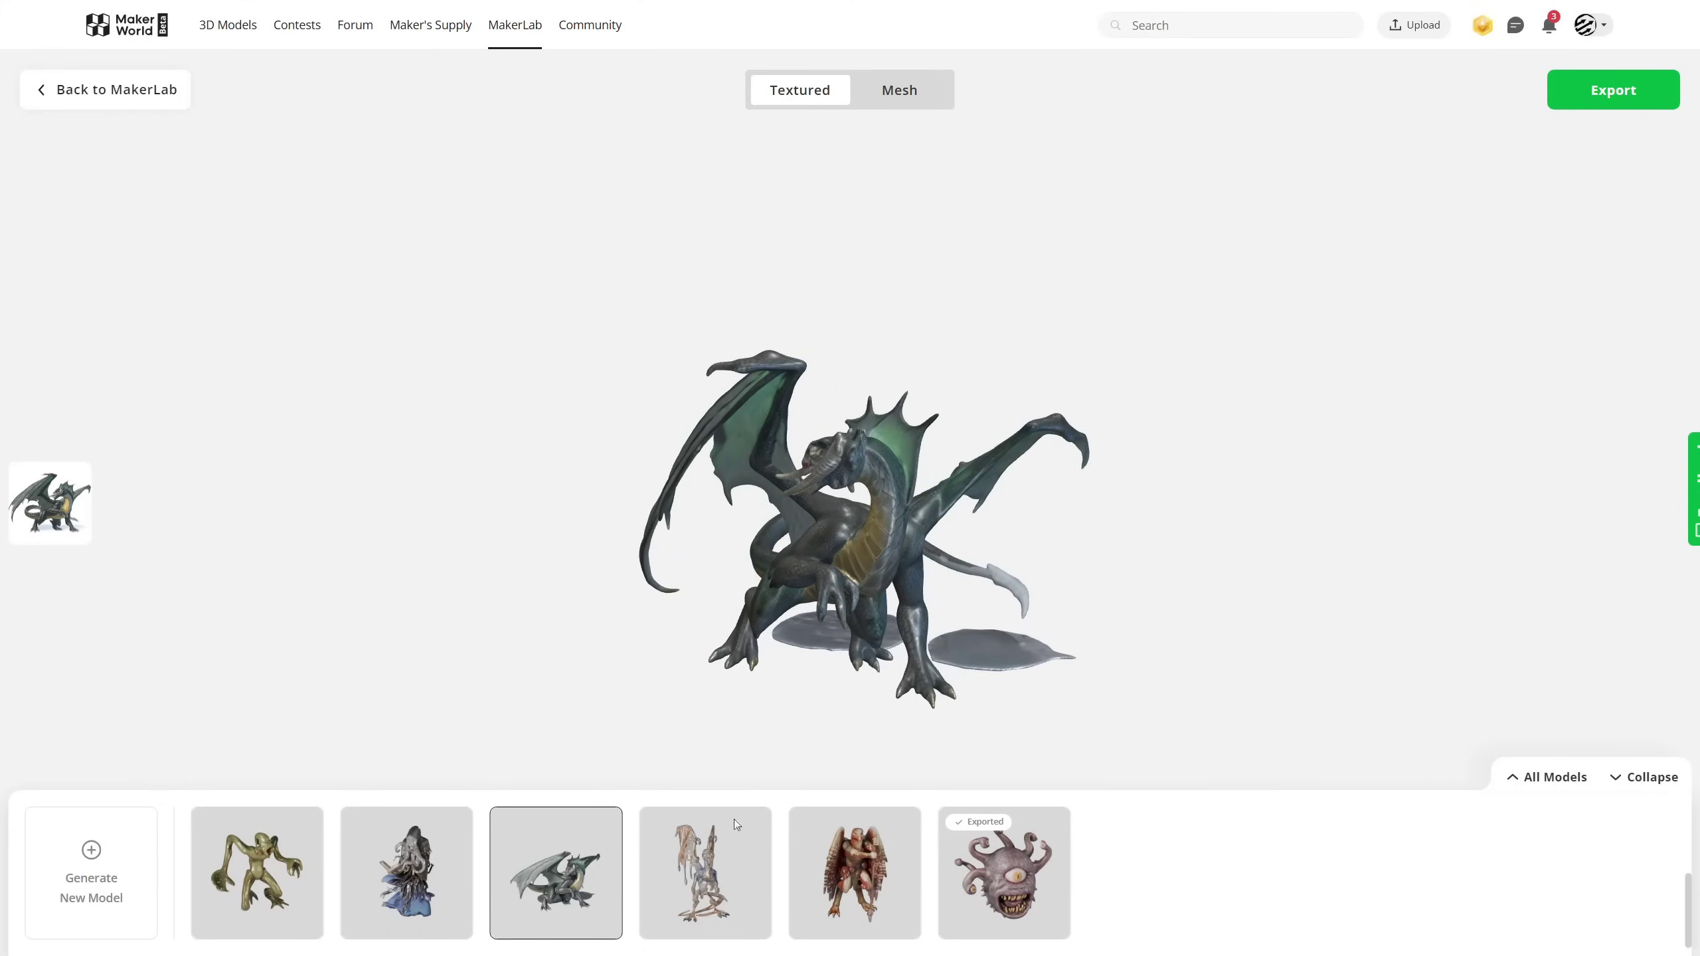
# Open the skeletal dragon model, view its source picture, and examine its wings, ribs and legs from several angles.
pyautogui.click(713, 881)
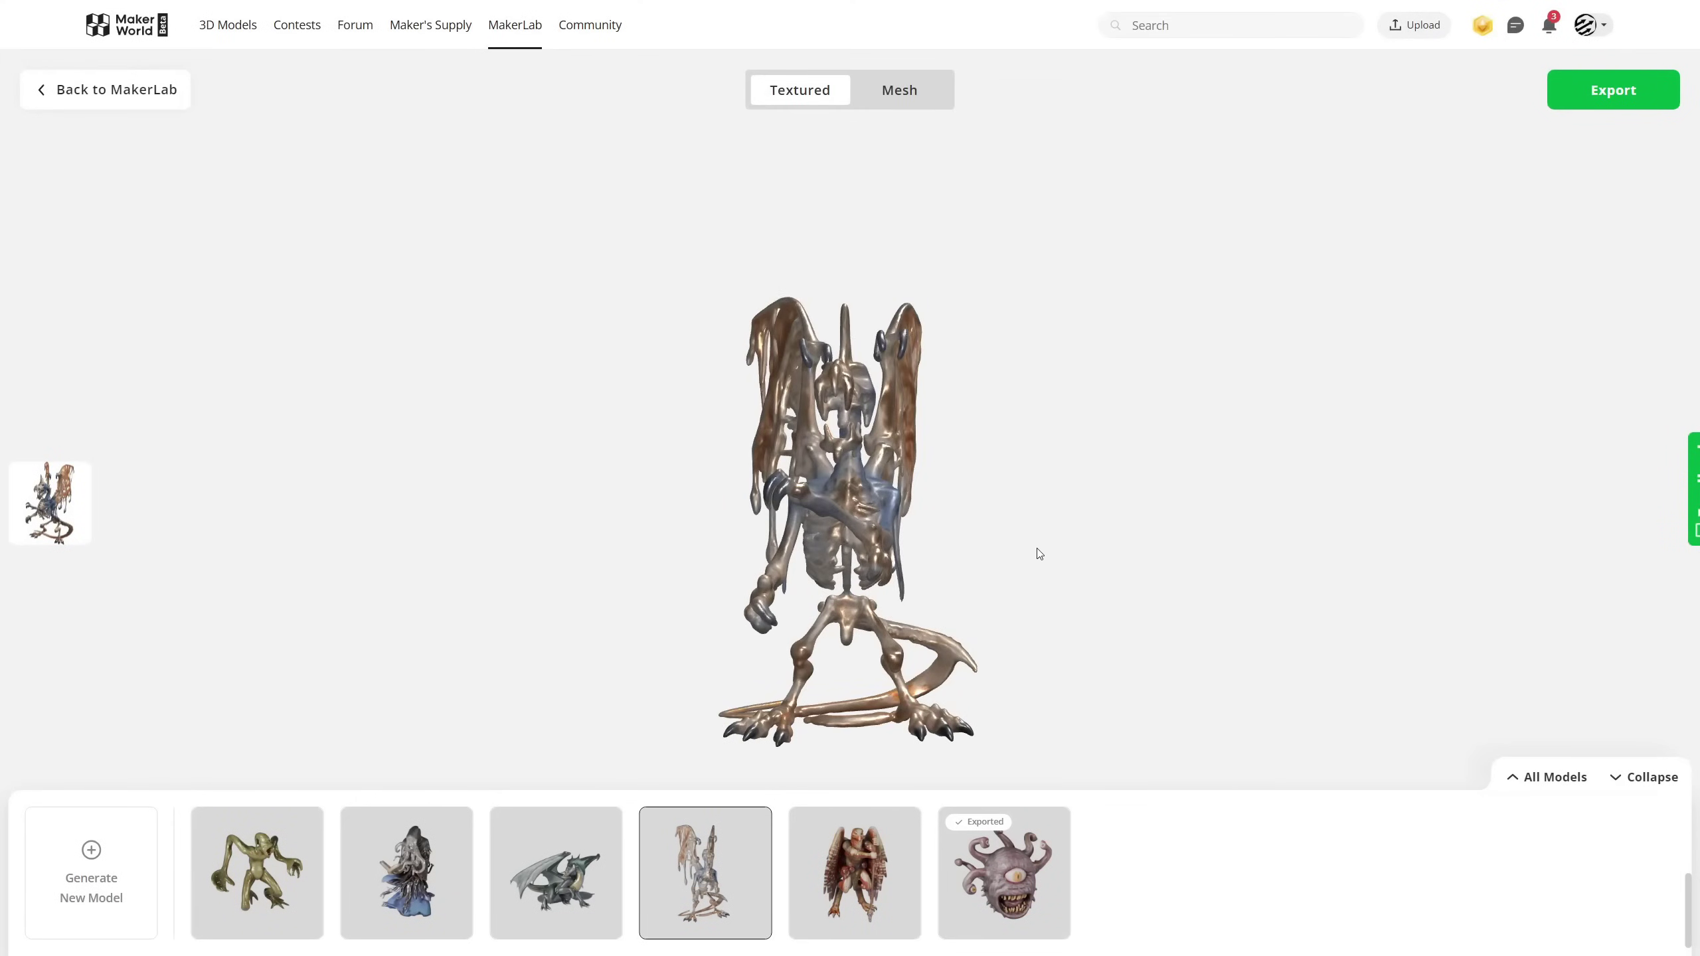
pyautogui.click(86, 499)
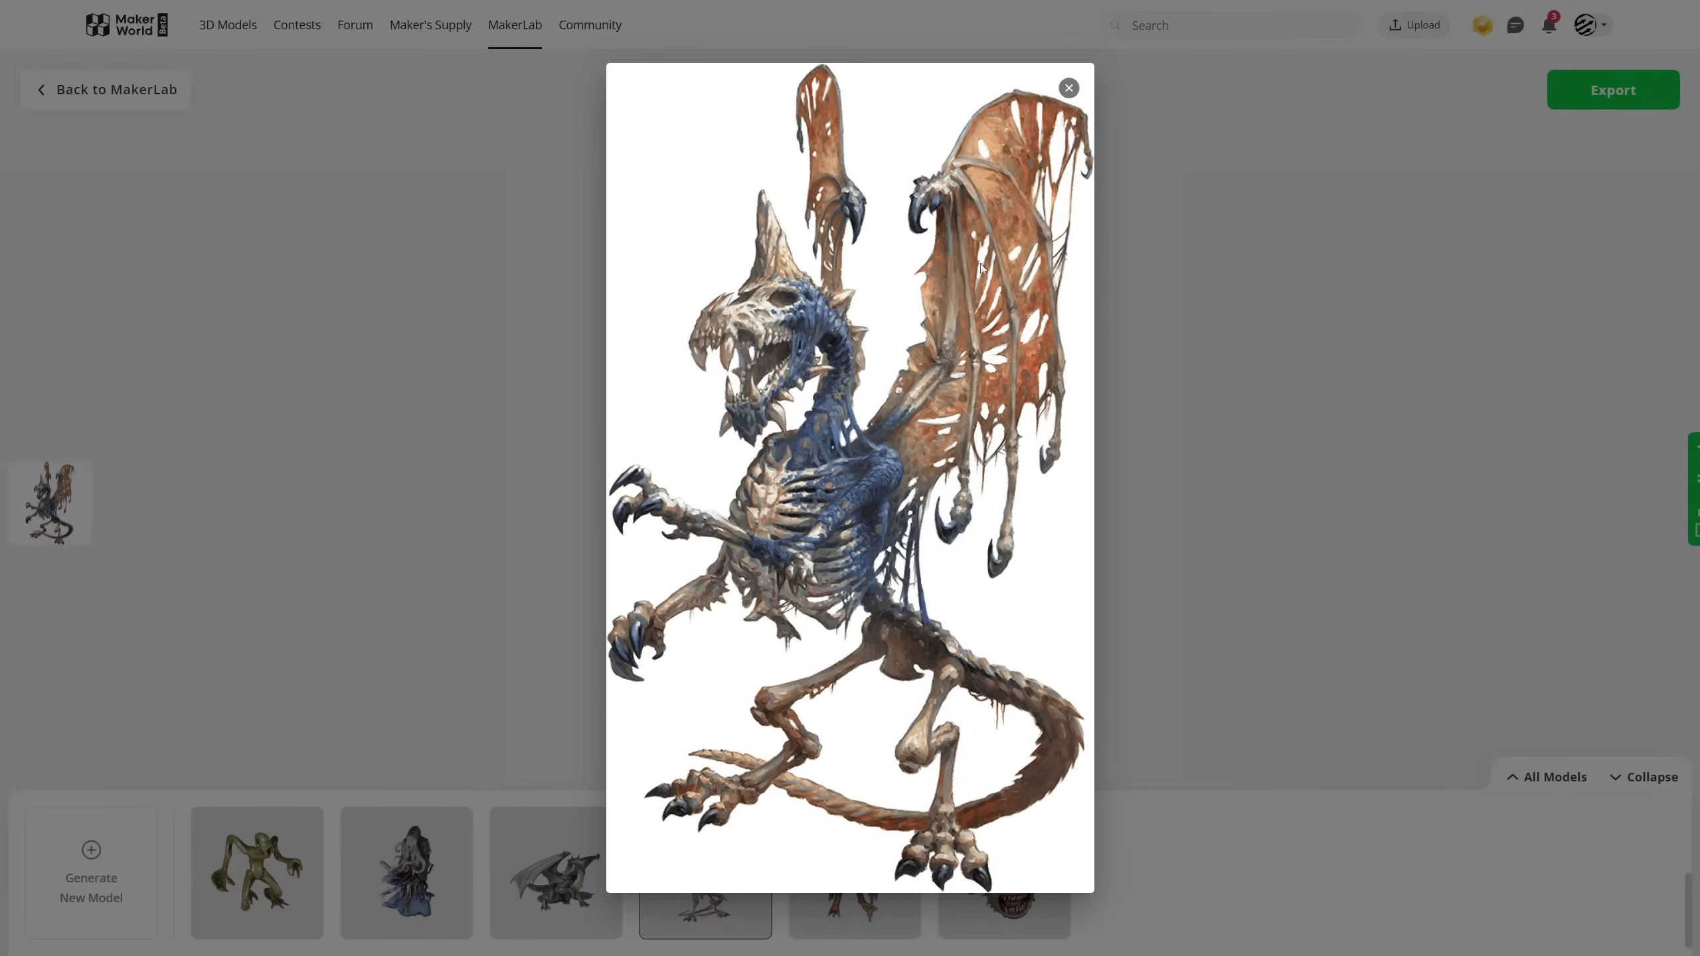
pyautogui.click(1288, 412)
pyautogui.moveTo(1133, 551); pyautogui.dragTo(790, 466)
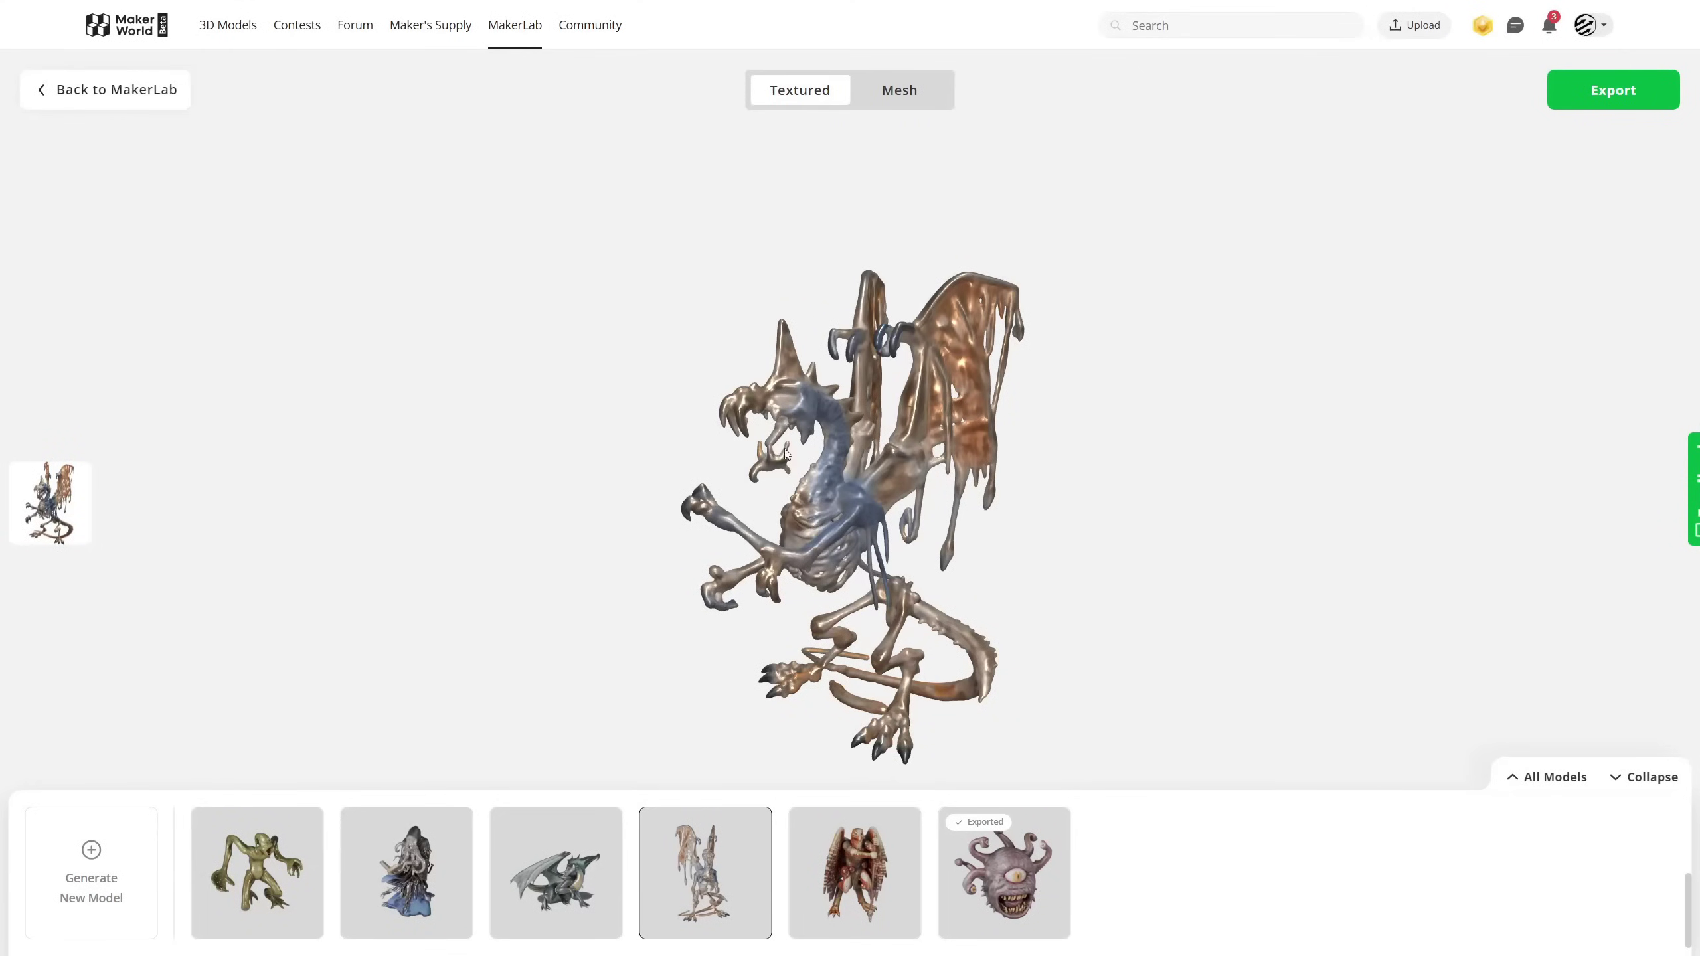
pyautogui.moveTo(1208, 620); pyautogui.dragTo(1295, 553)
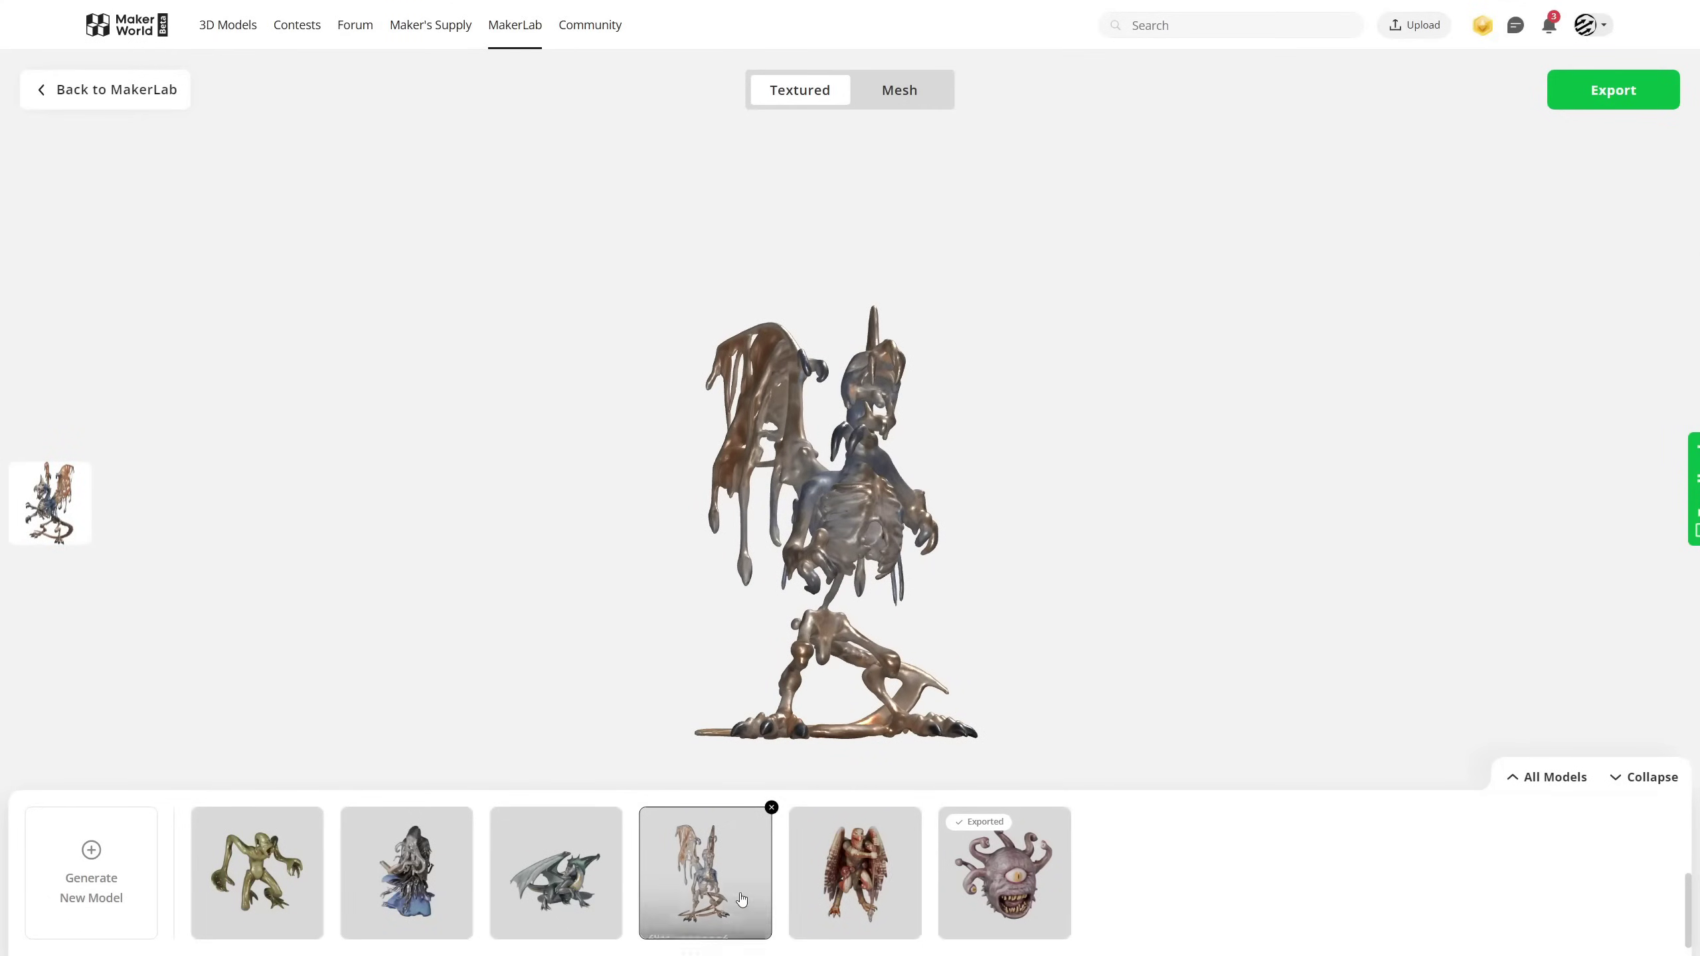
# Open the winged bird warrior model, view its source picture, and inspect its wings, arms and staff from the side.
pyautogui.click(847, 861)
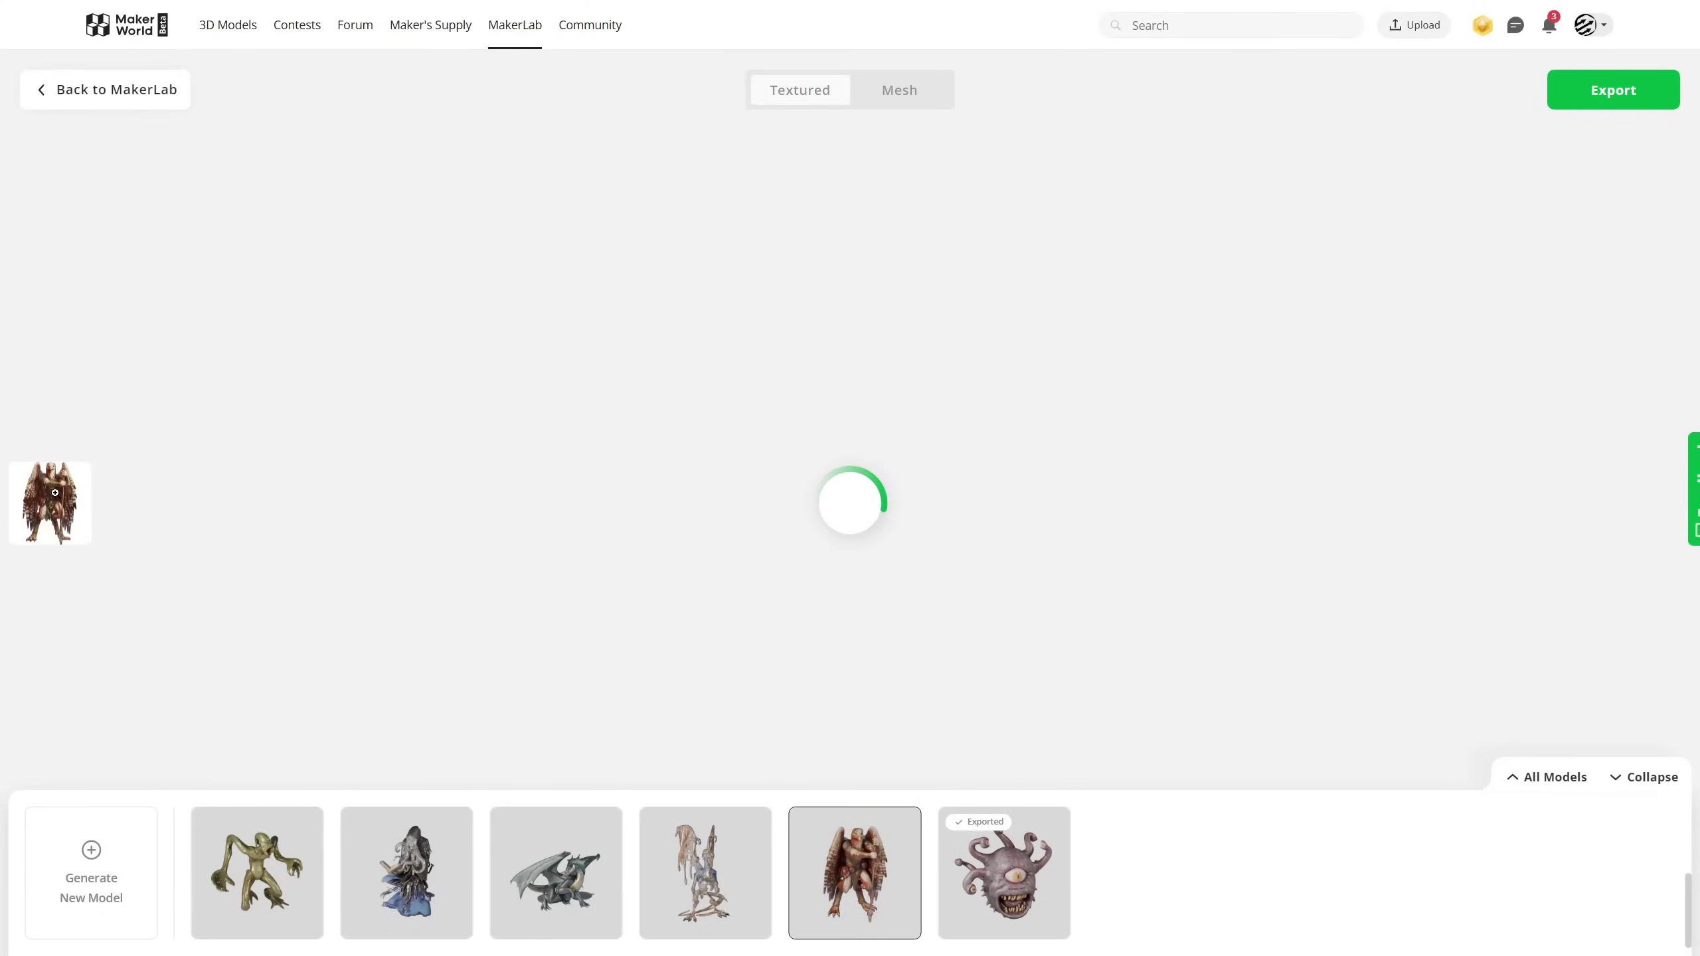
pyautogui.click(55, 492)
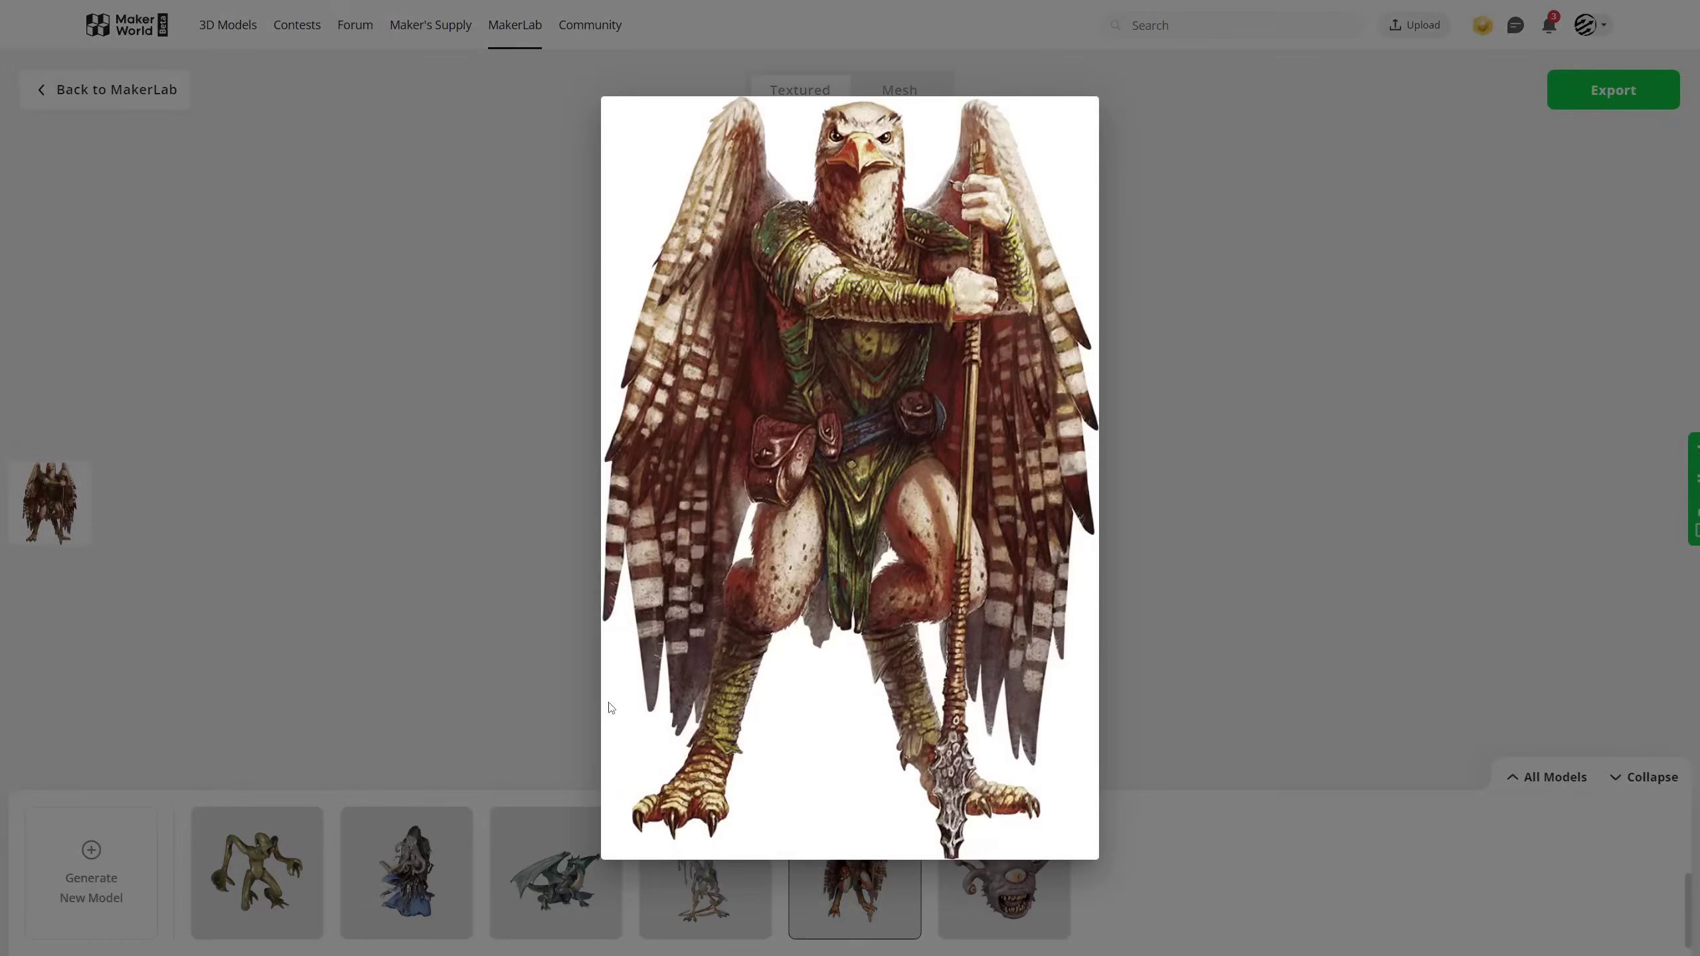
pyautogui.click(1211, 555)
pyautogui.moveTo(1078, 590); pyautogui.dragTo(1281, 611)
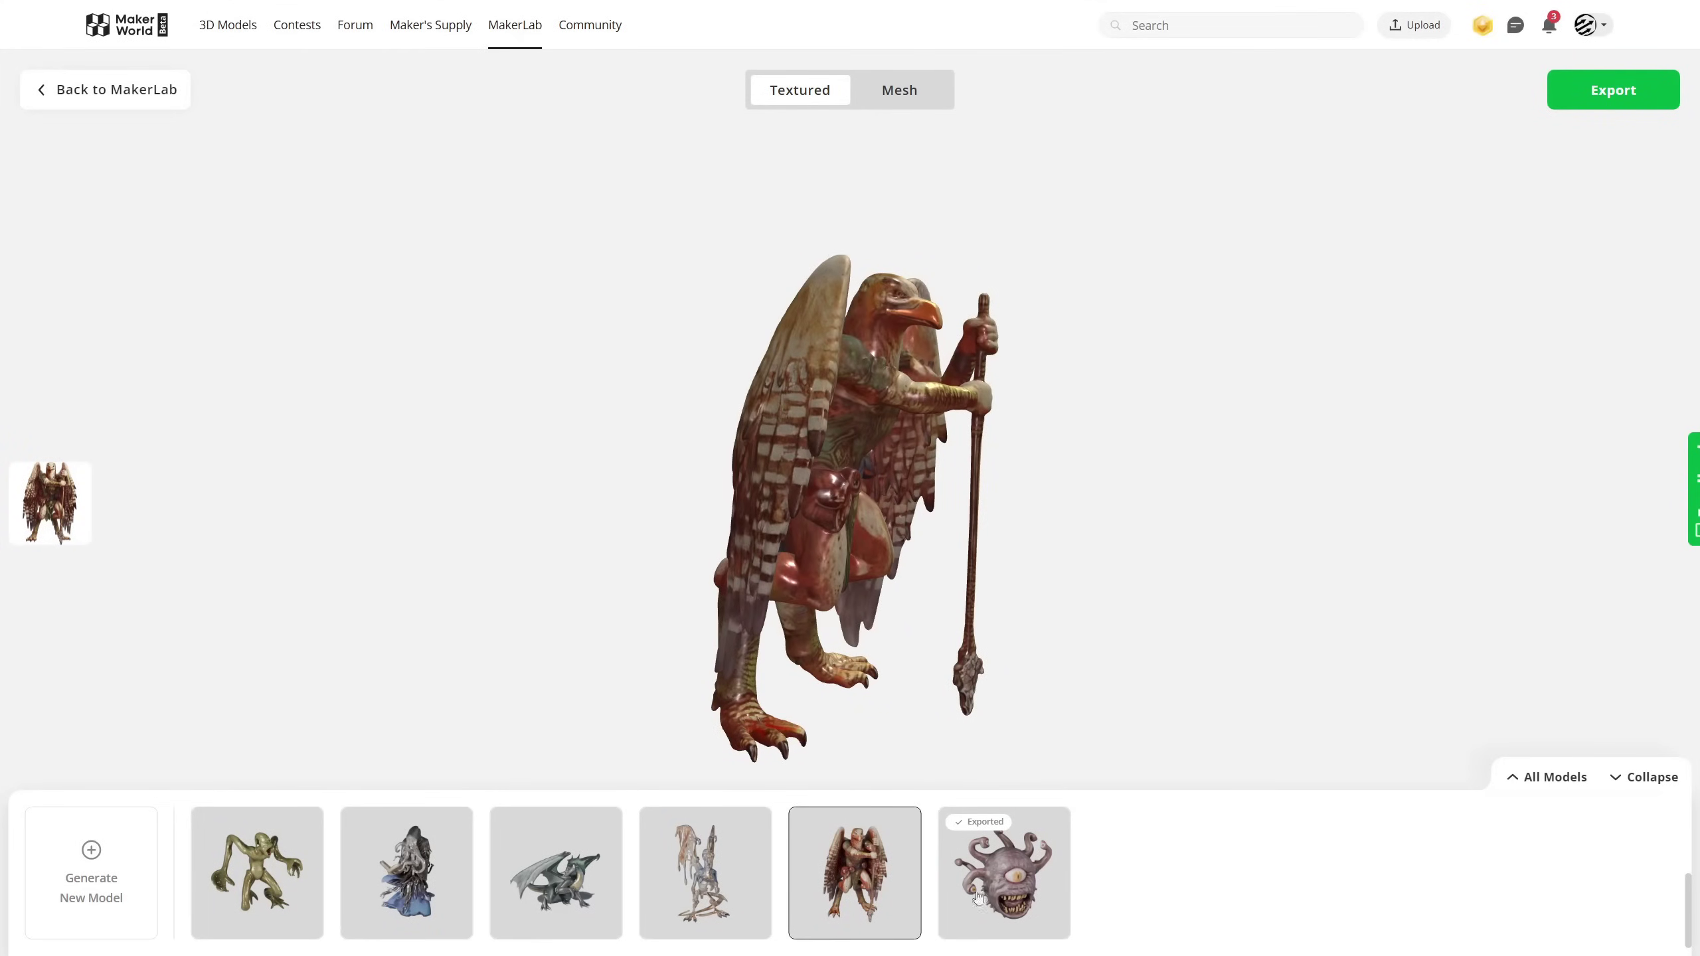
# Open the exported one-eyed monster with eye stalks and examine its eye, teeth and stalks from all around.
pyautogui.click(1067, 812)
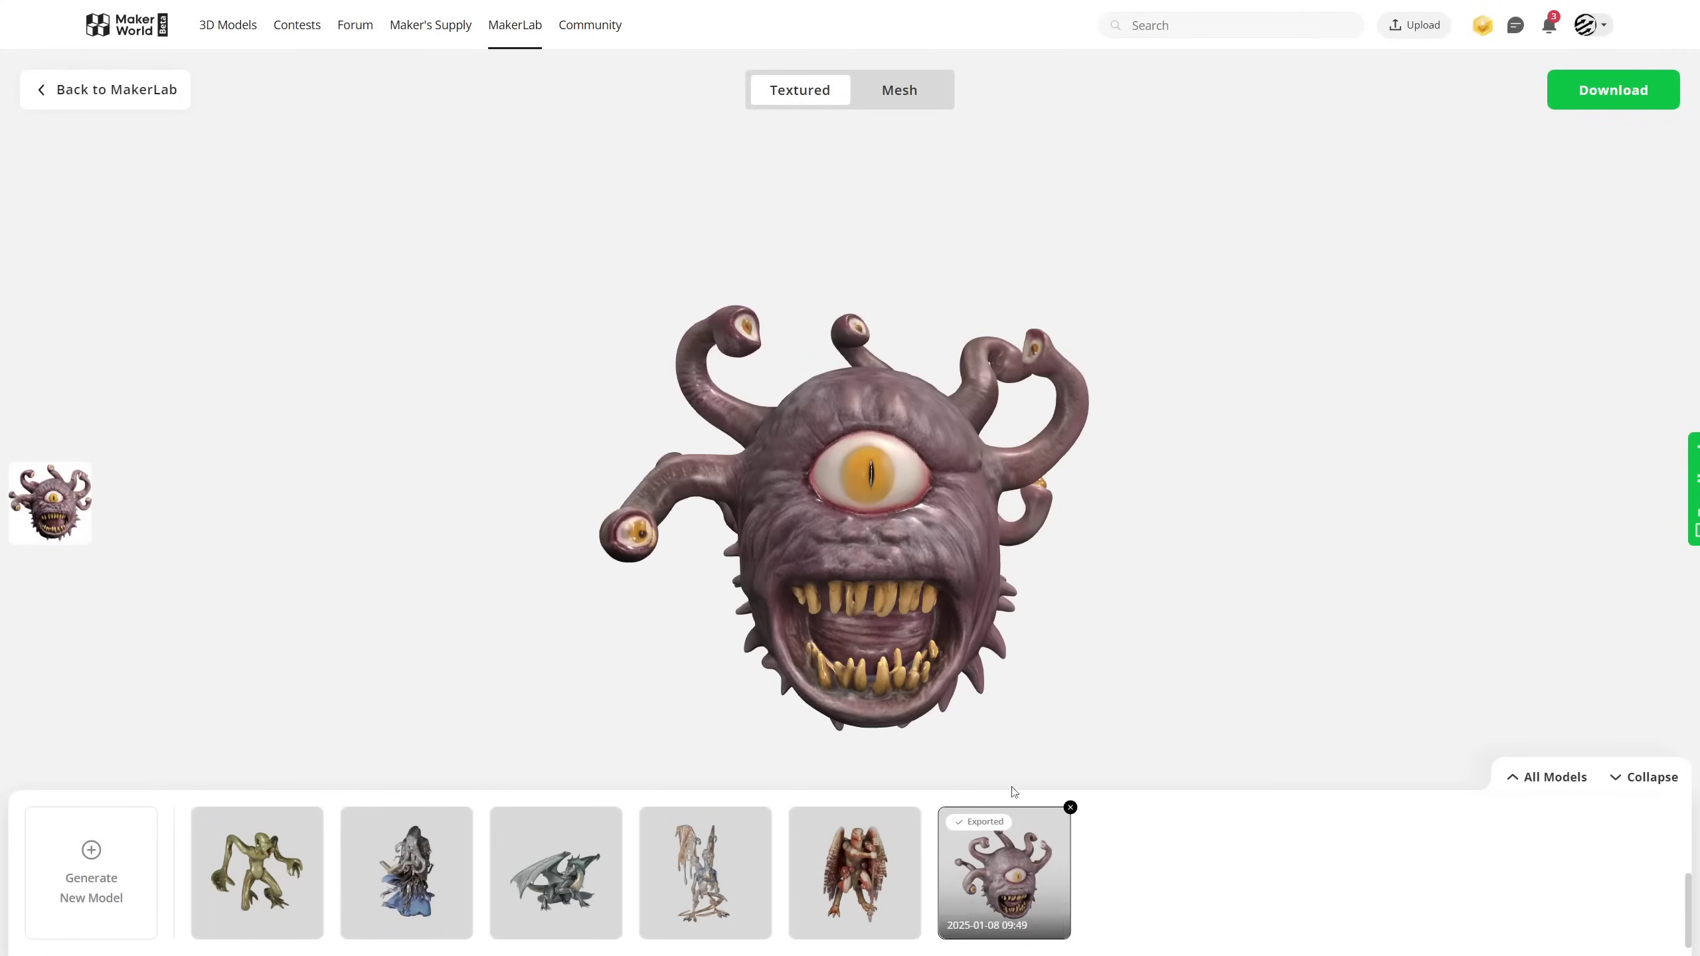
pyautogui.moveTo(1172, 632); pyautogui.dragTo(775, 478)
pyautogui.moveTo(1295, 595); pyautogui.dragTo(597, 429)
pyautogui.moveTo(1296, 636); pyautogui.dragTo(1184, 597)
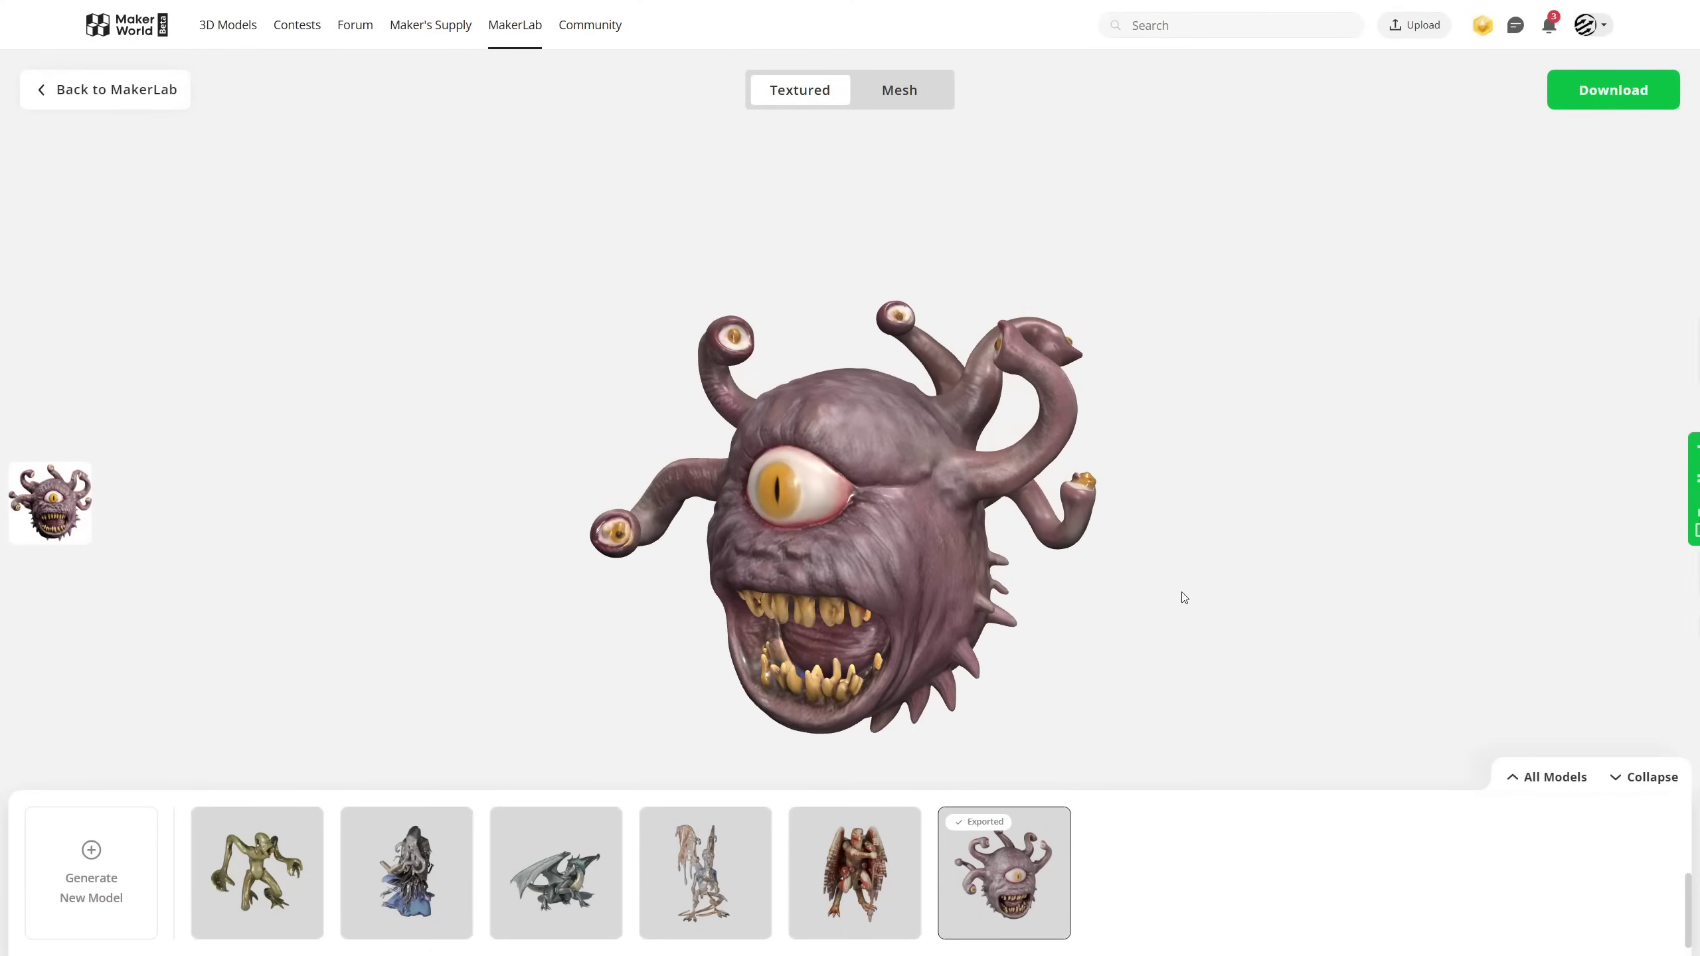
# Show the one-eyed monster as an untextured mesh and examine its mouth, spikes and eye stalks from different angles.
pyautogui.click(898, 94)
pyautogui.moveTo(1082, 664); pyautogui.dragTo(1111, 619)
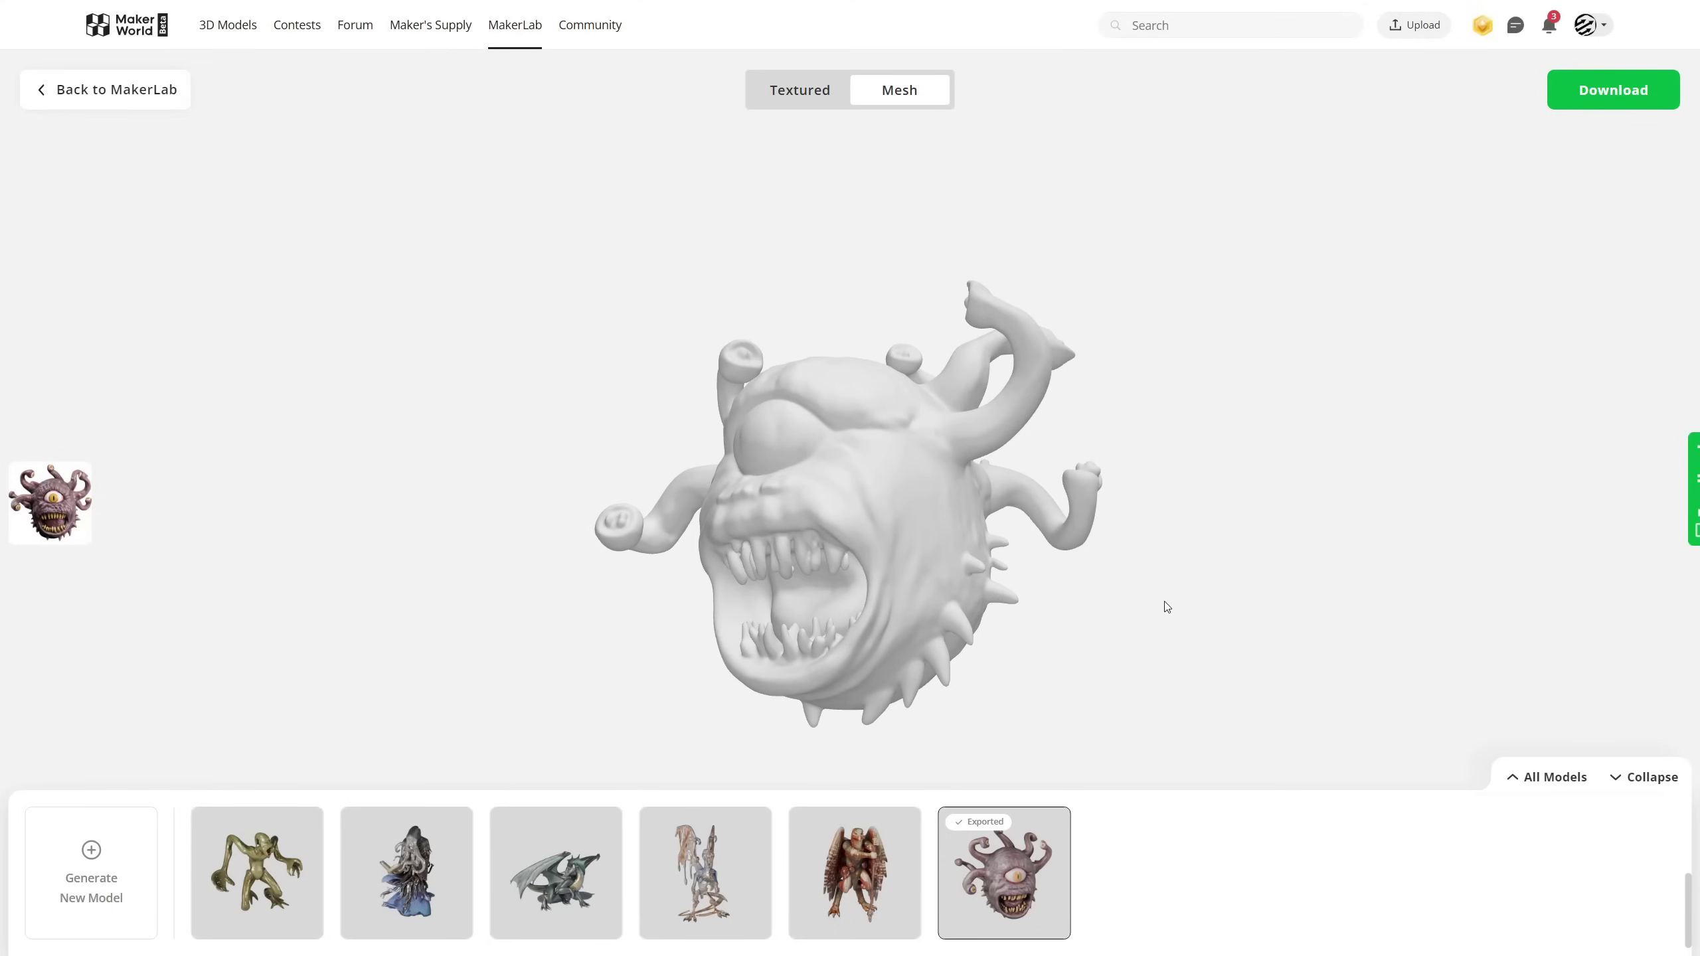
pyautogui.moveTo(1227, 617); pyautogui.dragTo(1228, 630)
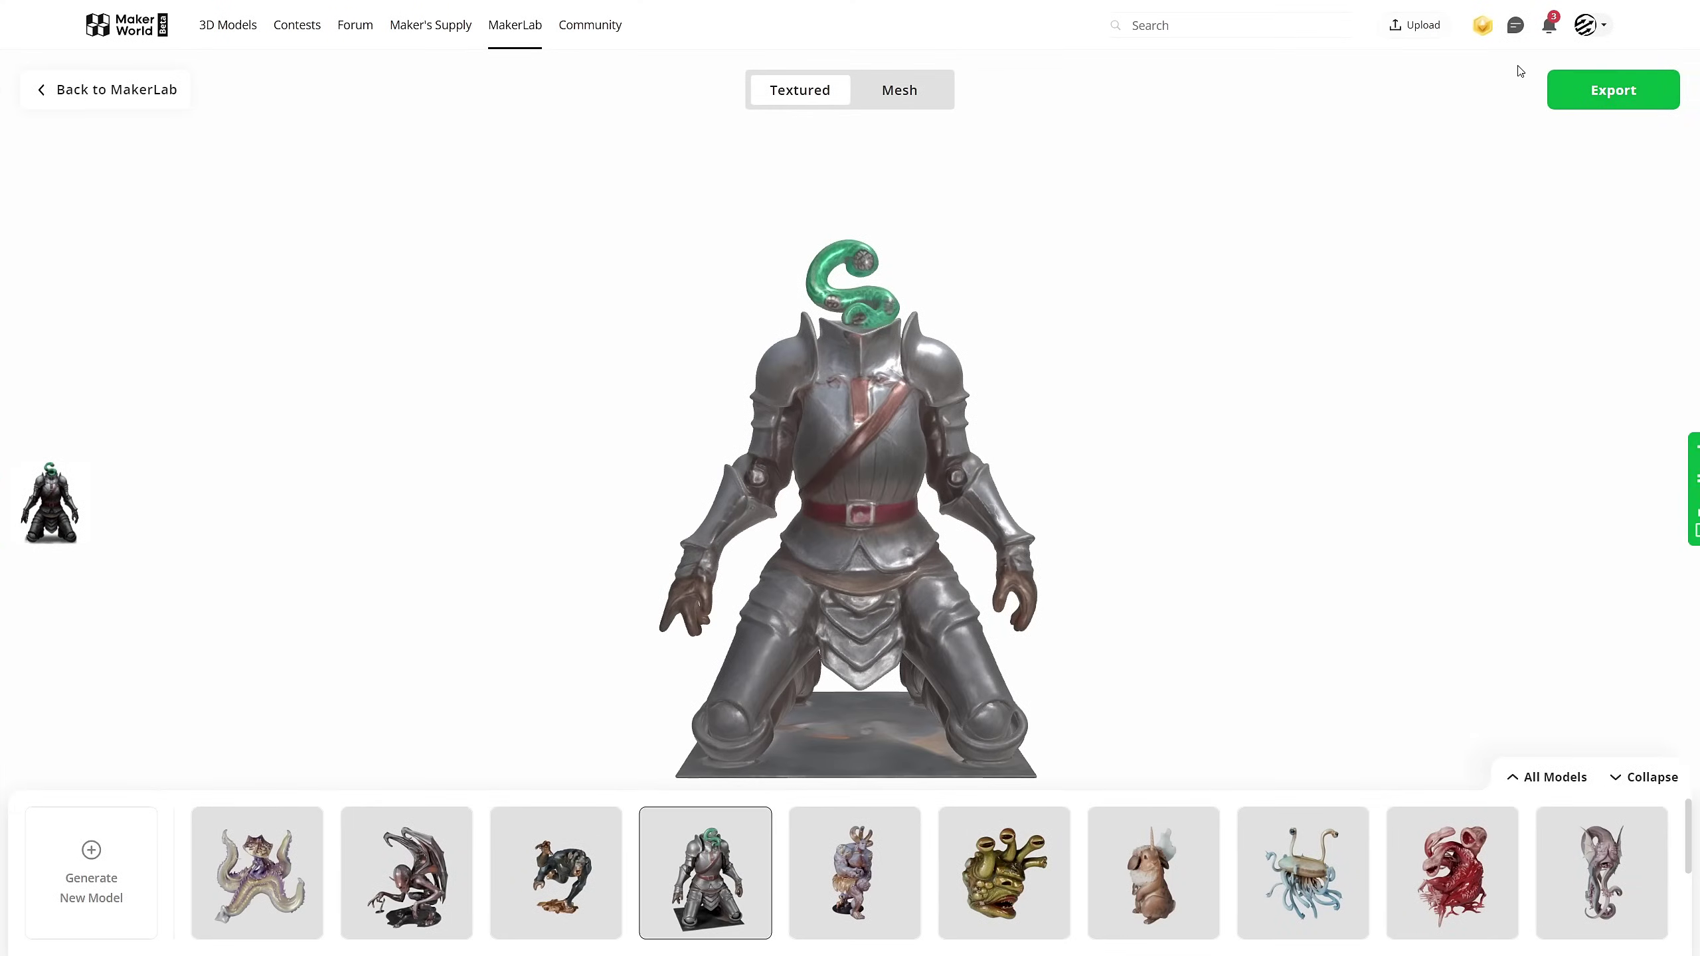
# Export the kneeling armored knight with the green tentacle head for 2 MakerLab credits and download its OBJ file.
pyautogui.click(1569, 87)
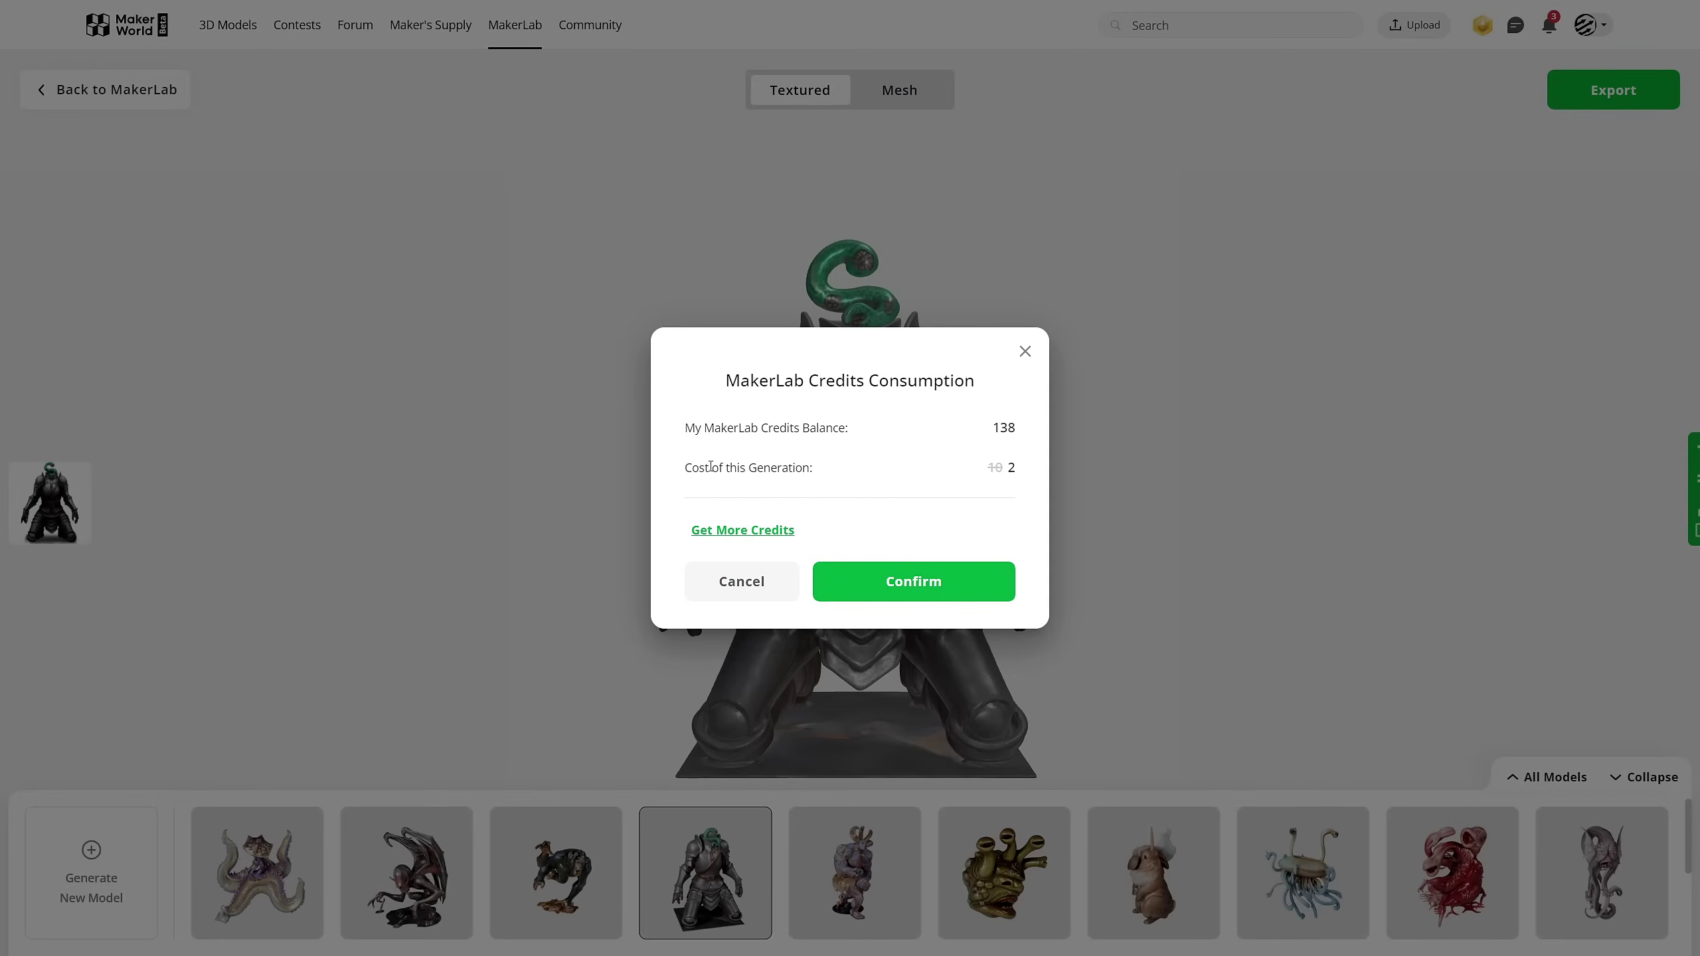
pyautogui.click(914, 581)
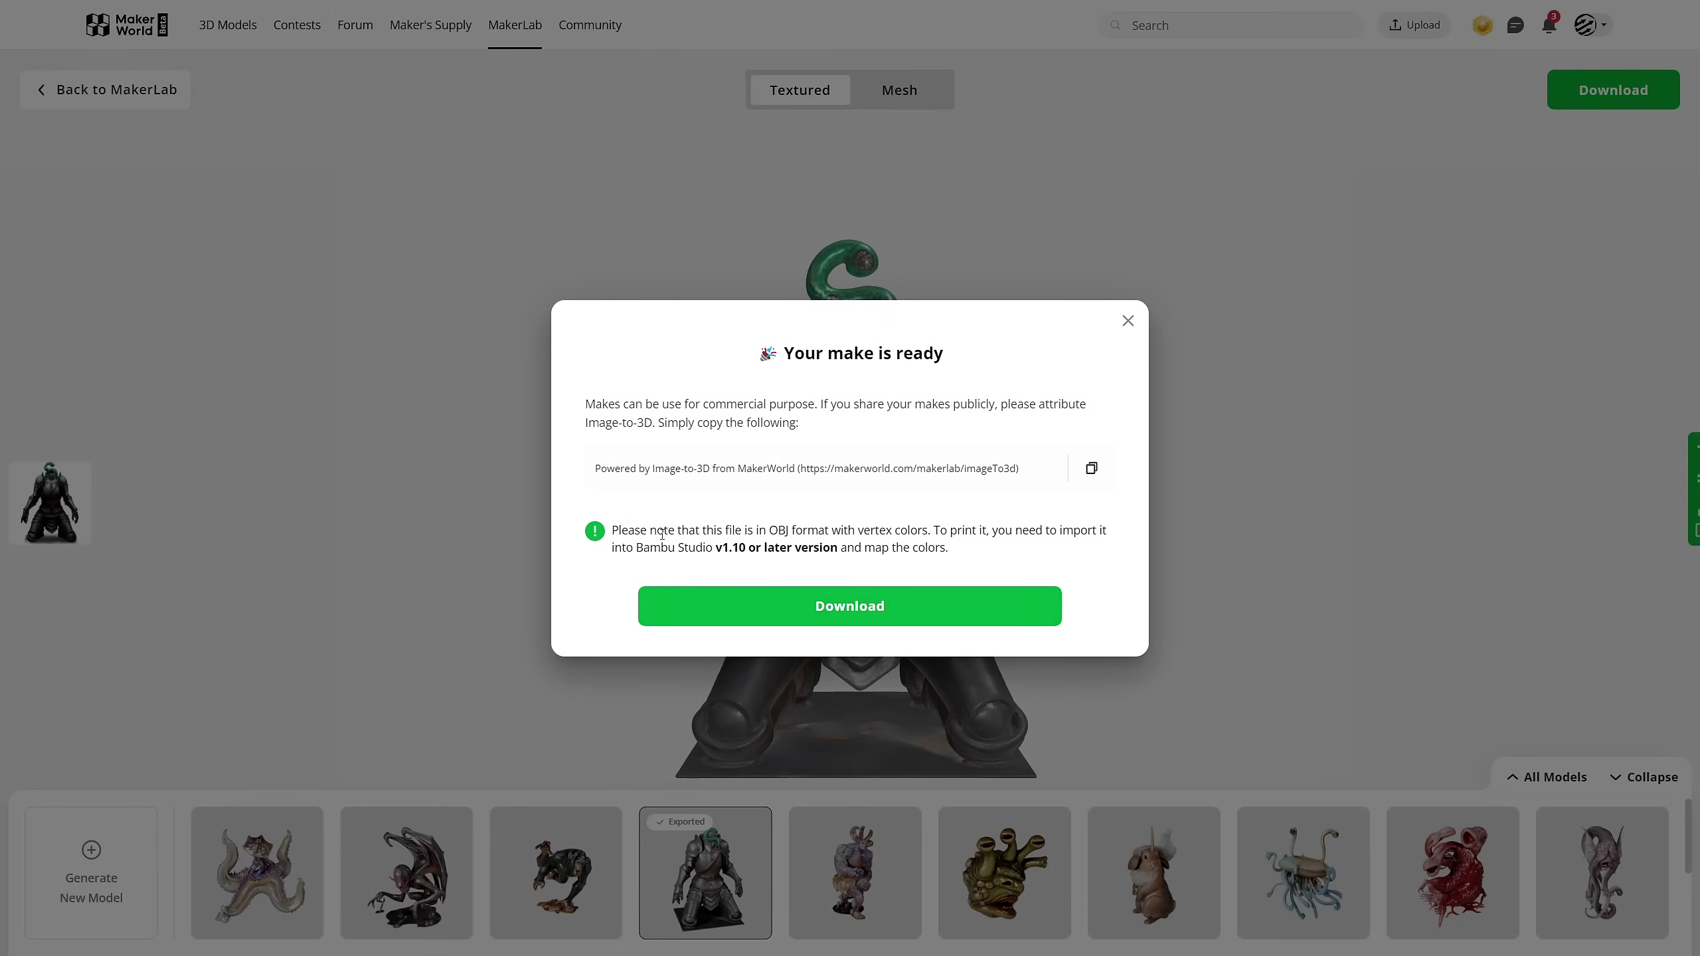
pyautogui.click(870, 606)
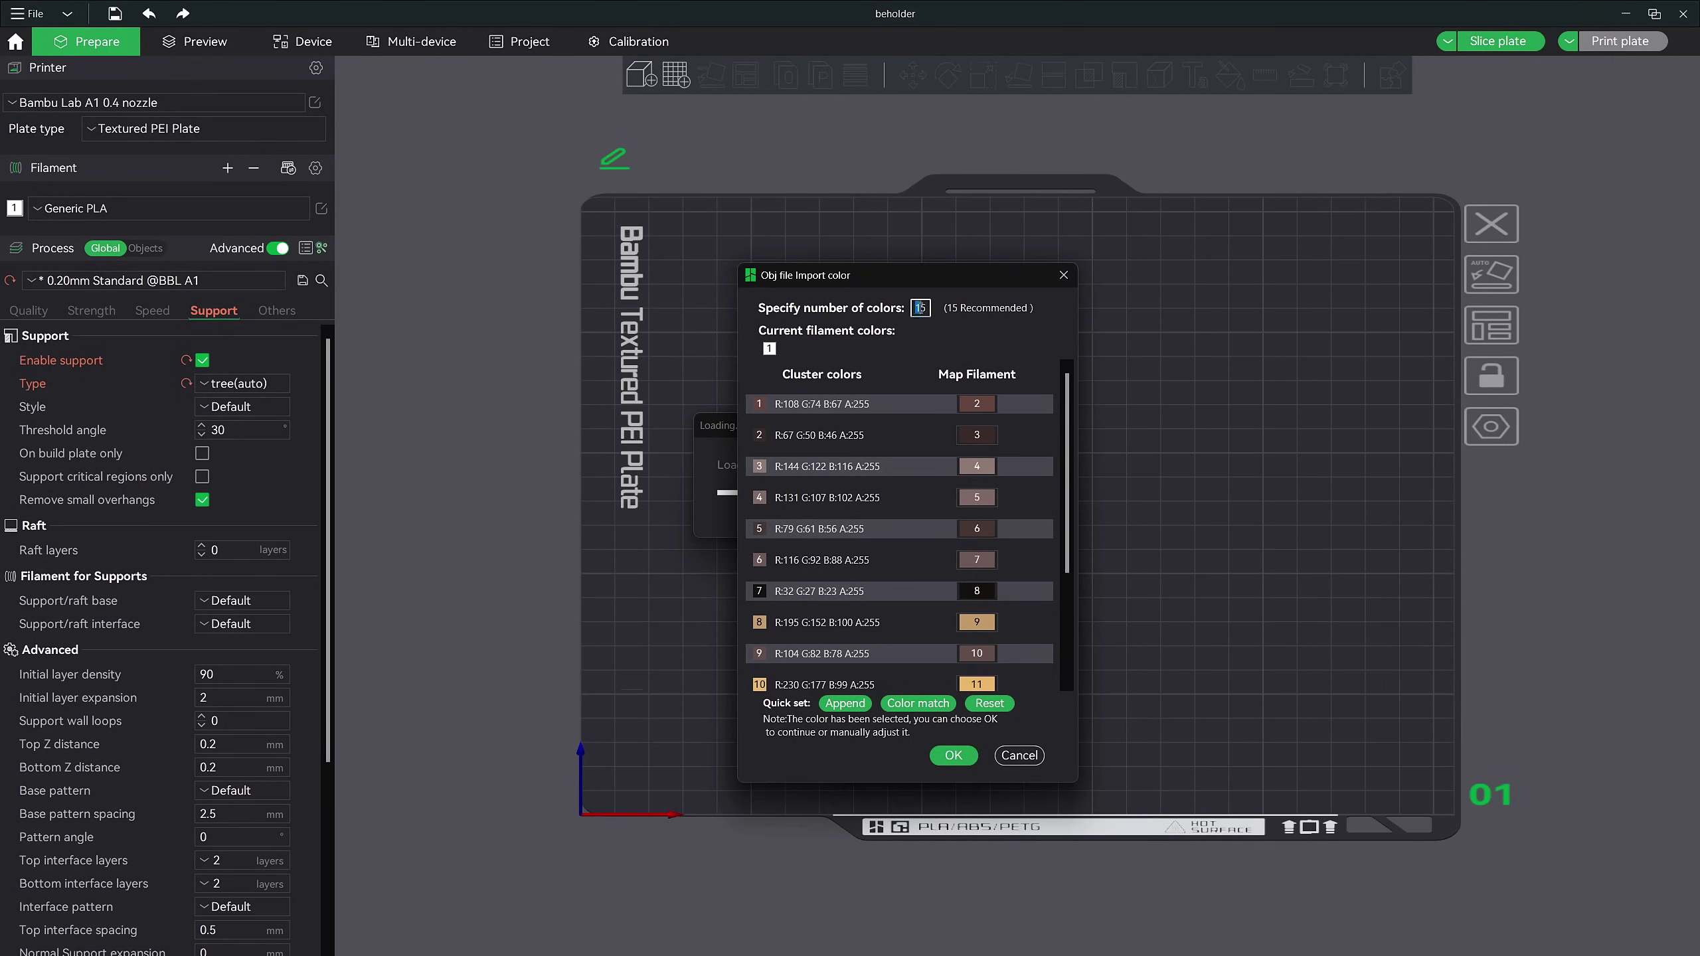
# In Bambu Studio, import the beholder OBJ with 15 colors mapped to filaments and look over the colored model.
pyautogui.doubleClick(927, 309)
pyautogui.click(957, 756)
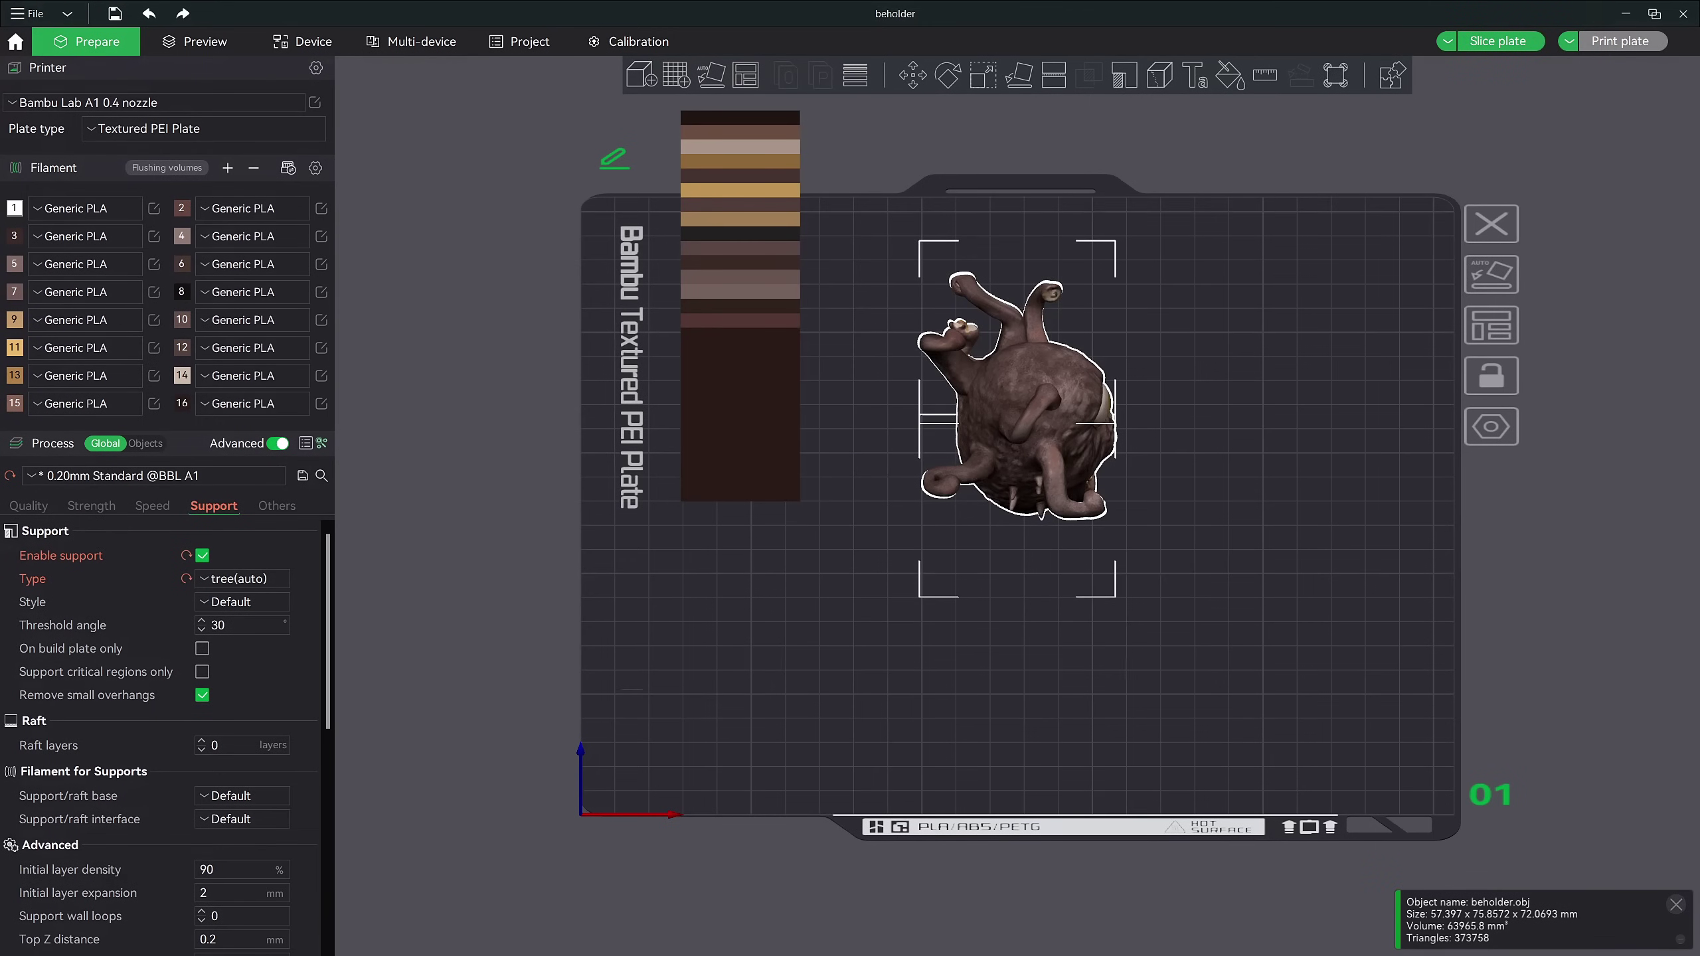
pyautogui.moveTo(1413, 595); pyautogui.dragTo(1326, 578)
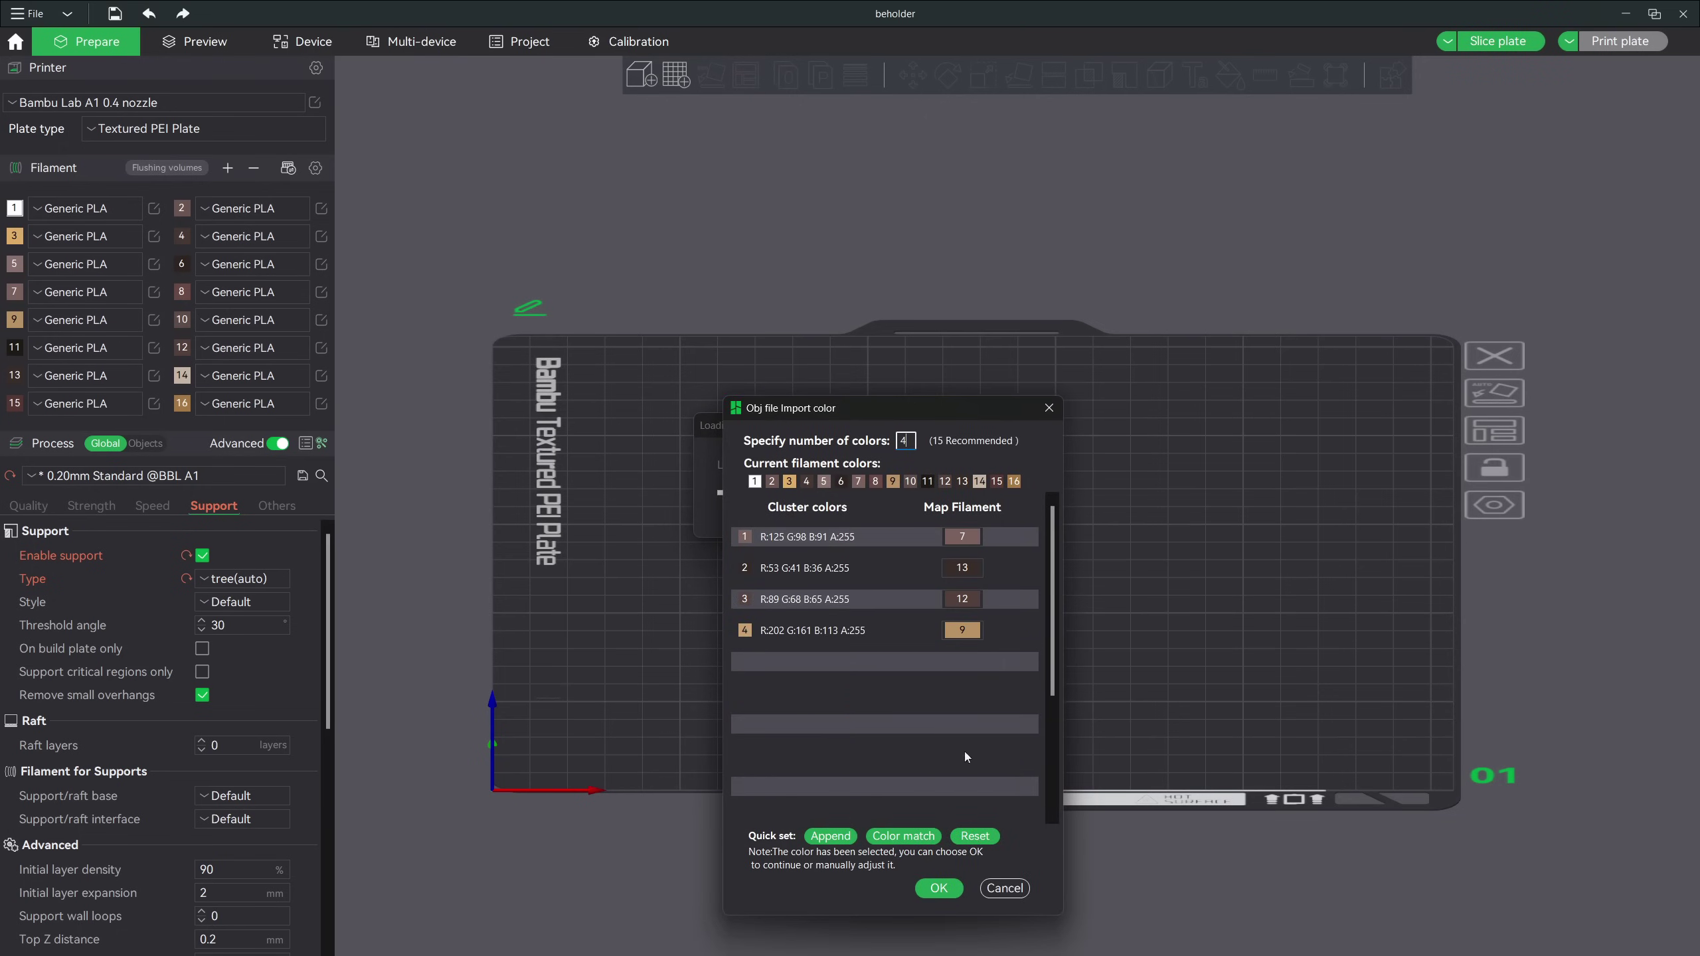
# Import the beholder OBJ with 4 colors mapped to filaments 7, 13, 12 and 9, and slice the plate.
pyautogui.click(939, 888)
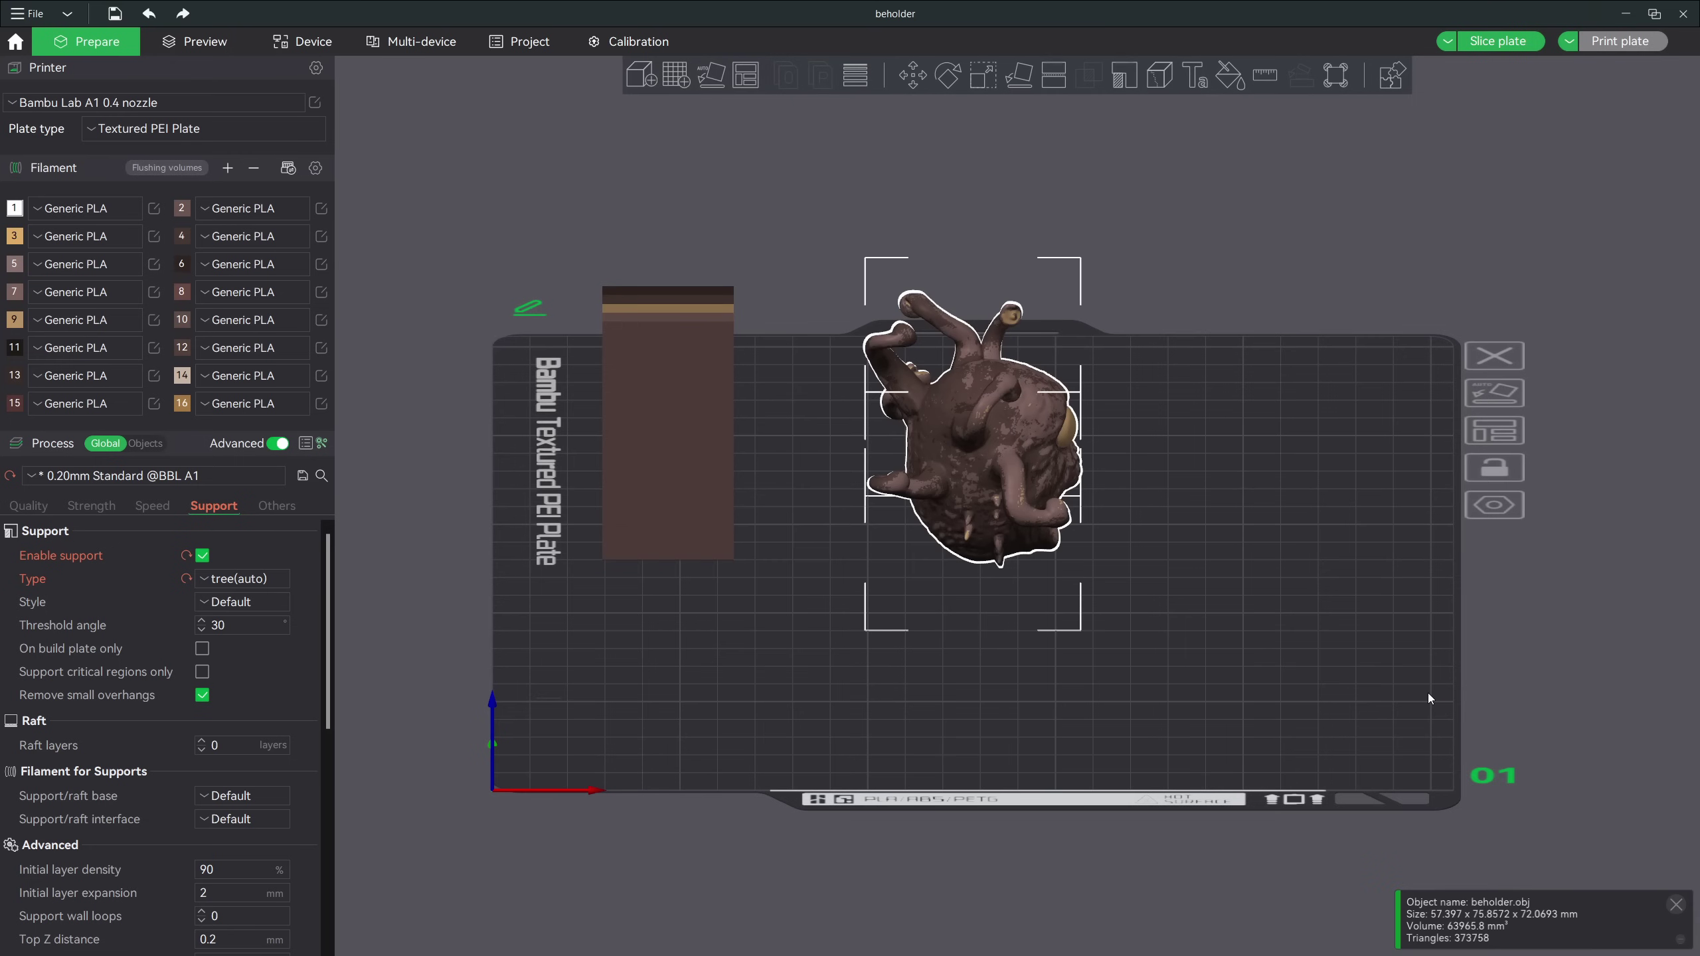
pyautogui.press('0')
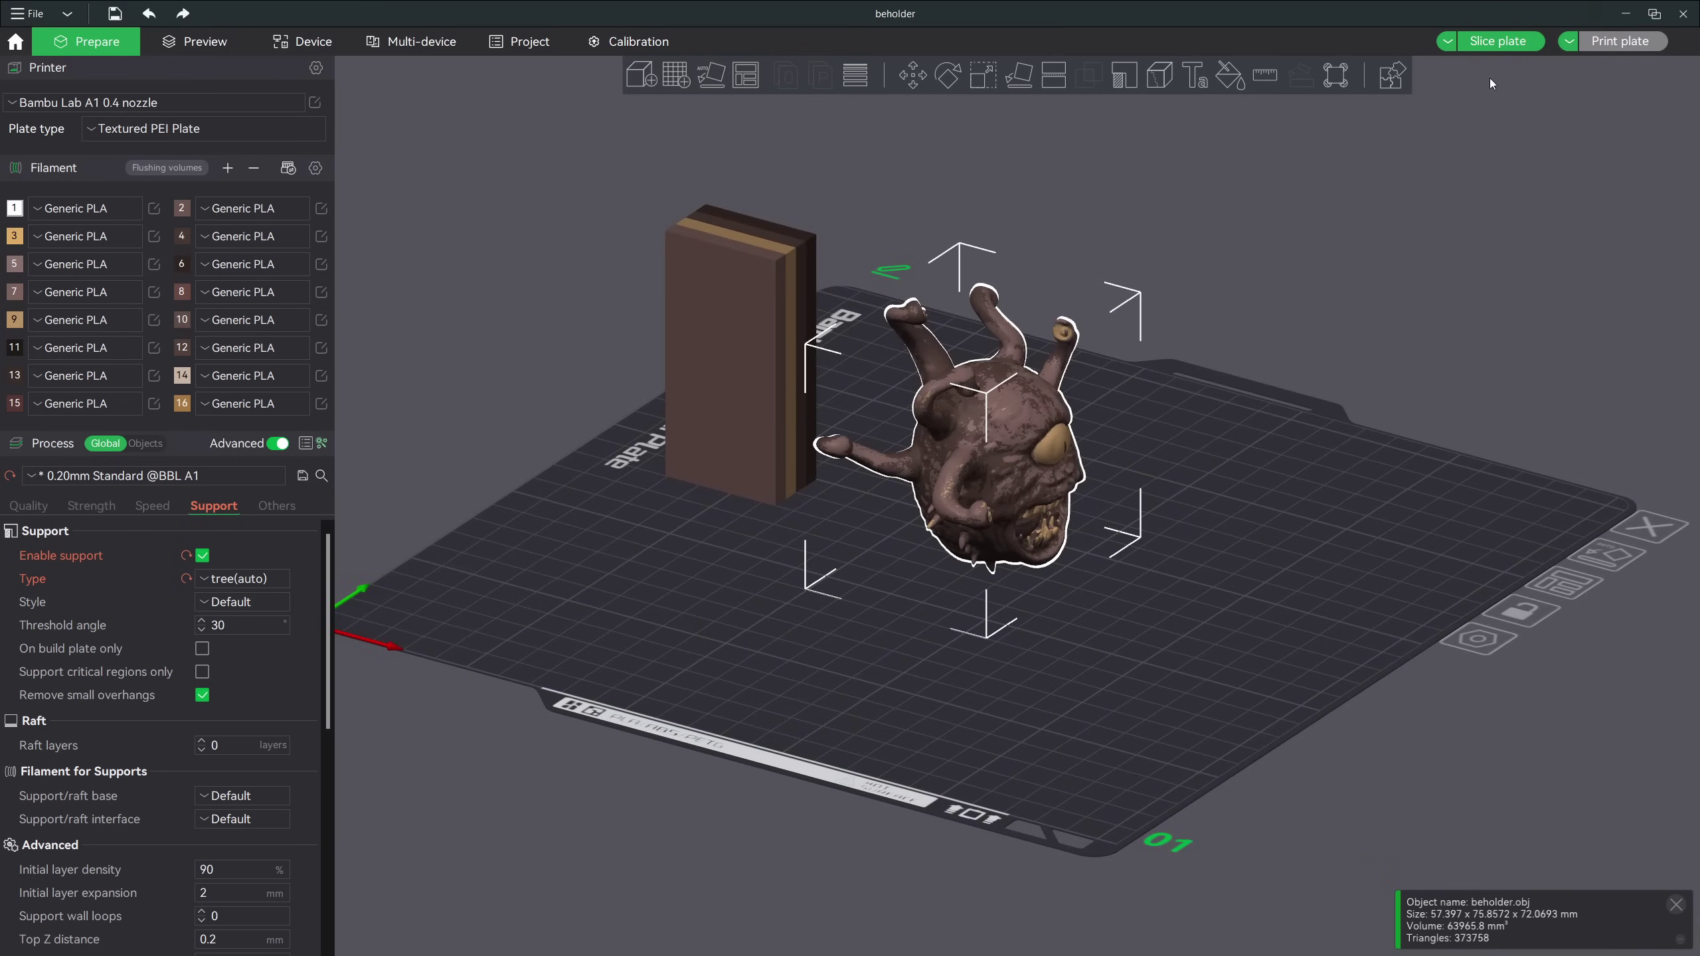
pyautogui.click(1493, 42)
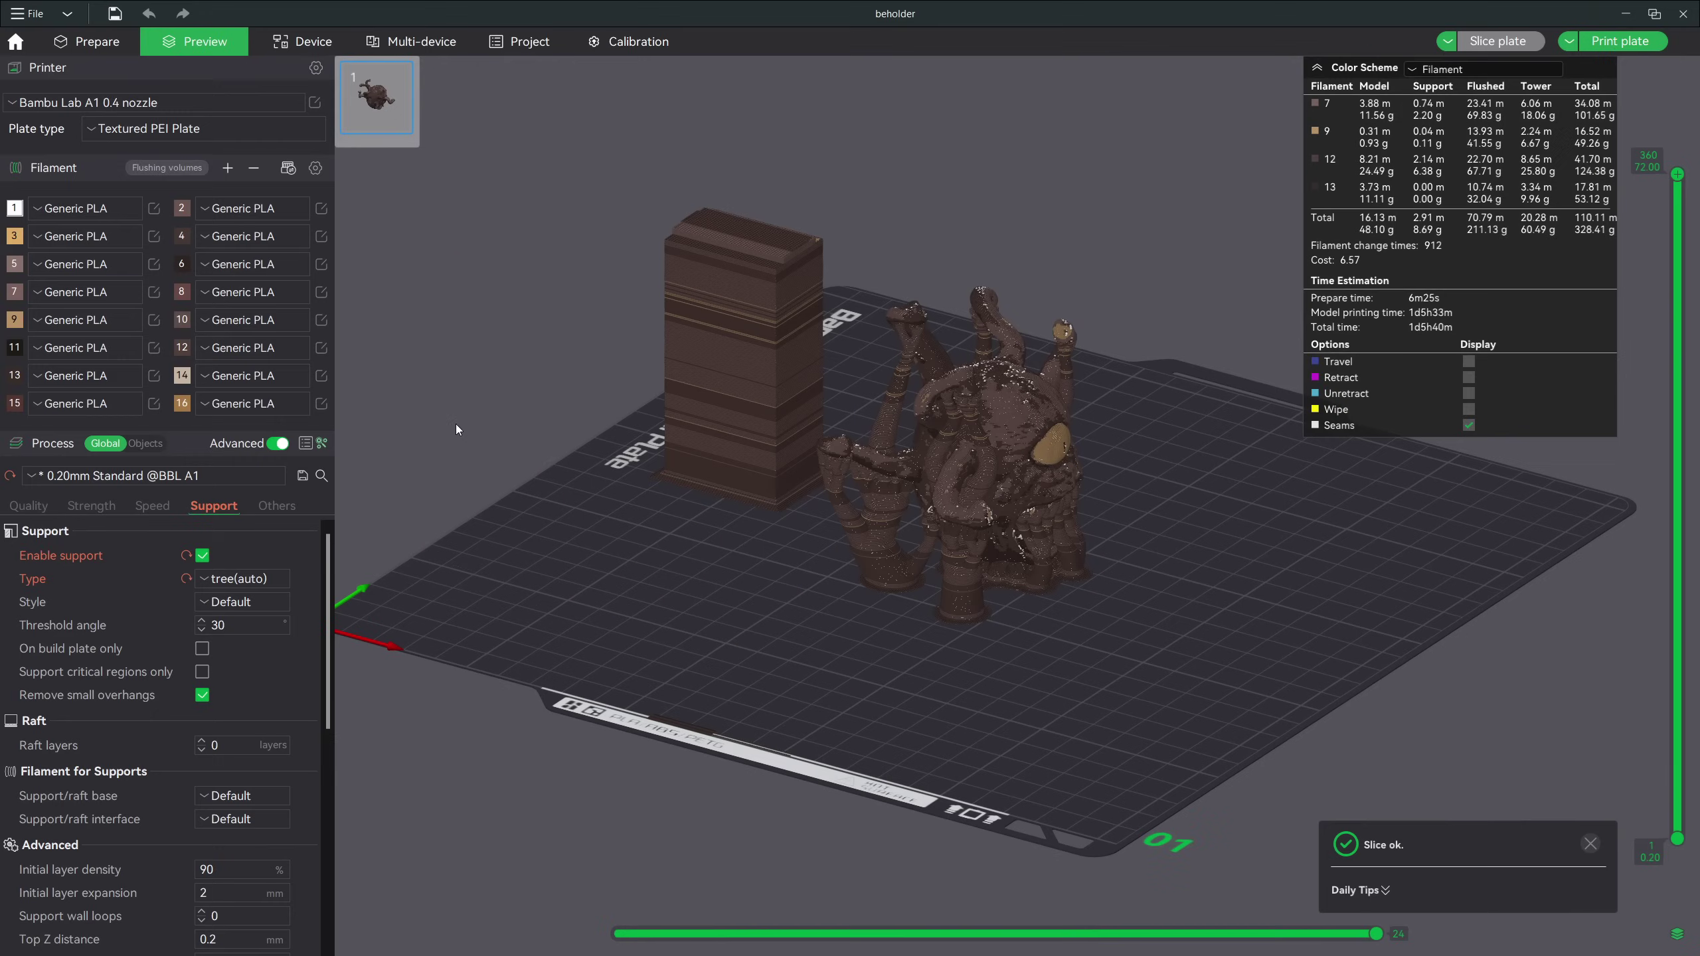
# Remove all filaments except the first Generic PLA, slice the beholder in a single color, and inspect its tree supports.
pyautogui.click(254, 170)
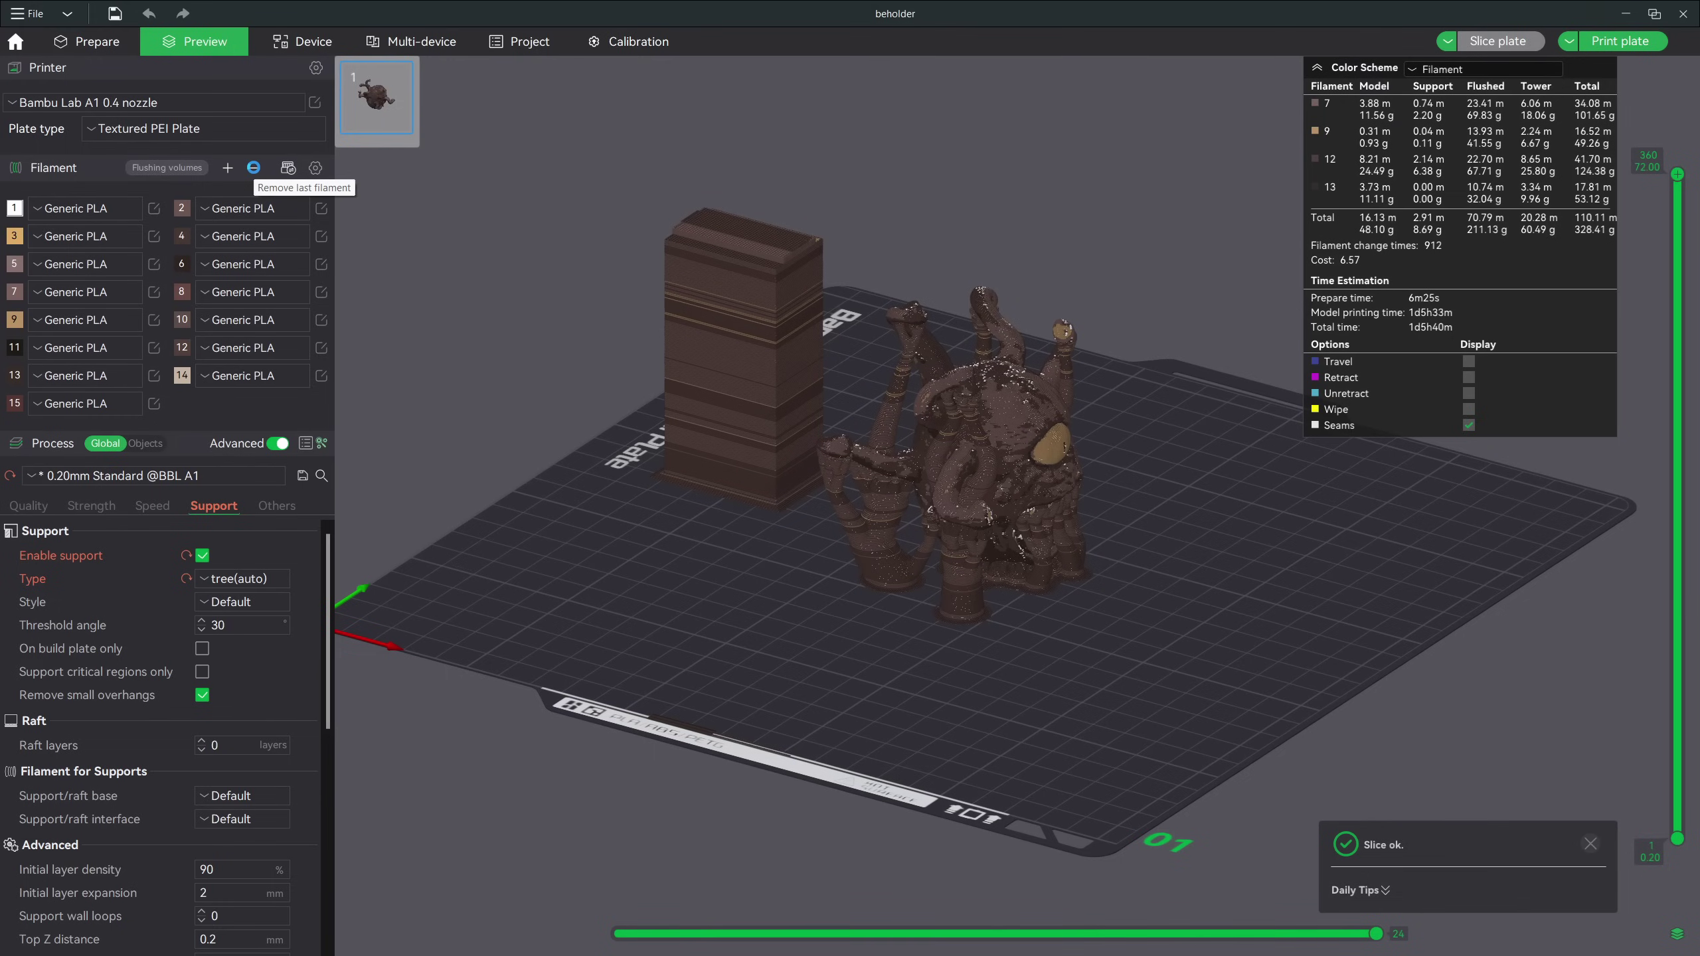
pyautogui.click(253, 168)
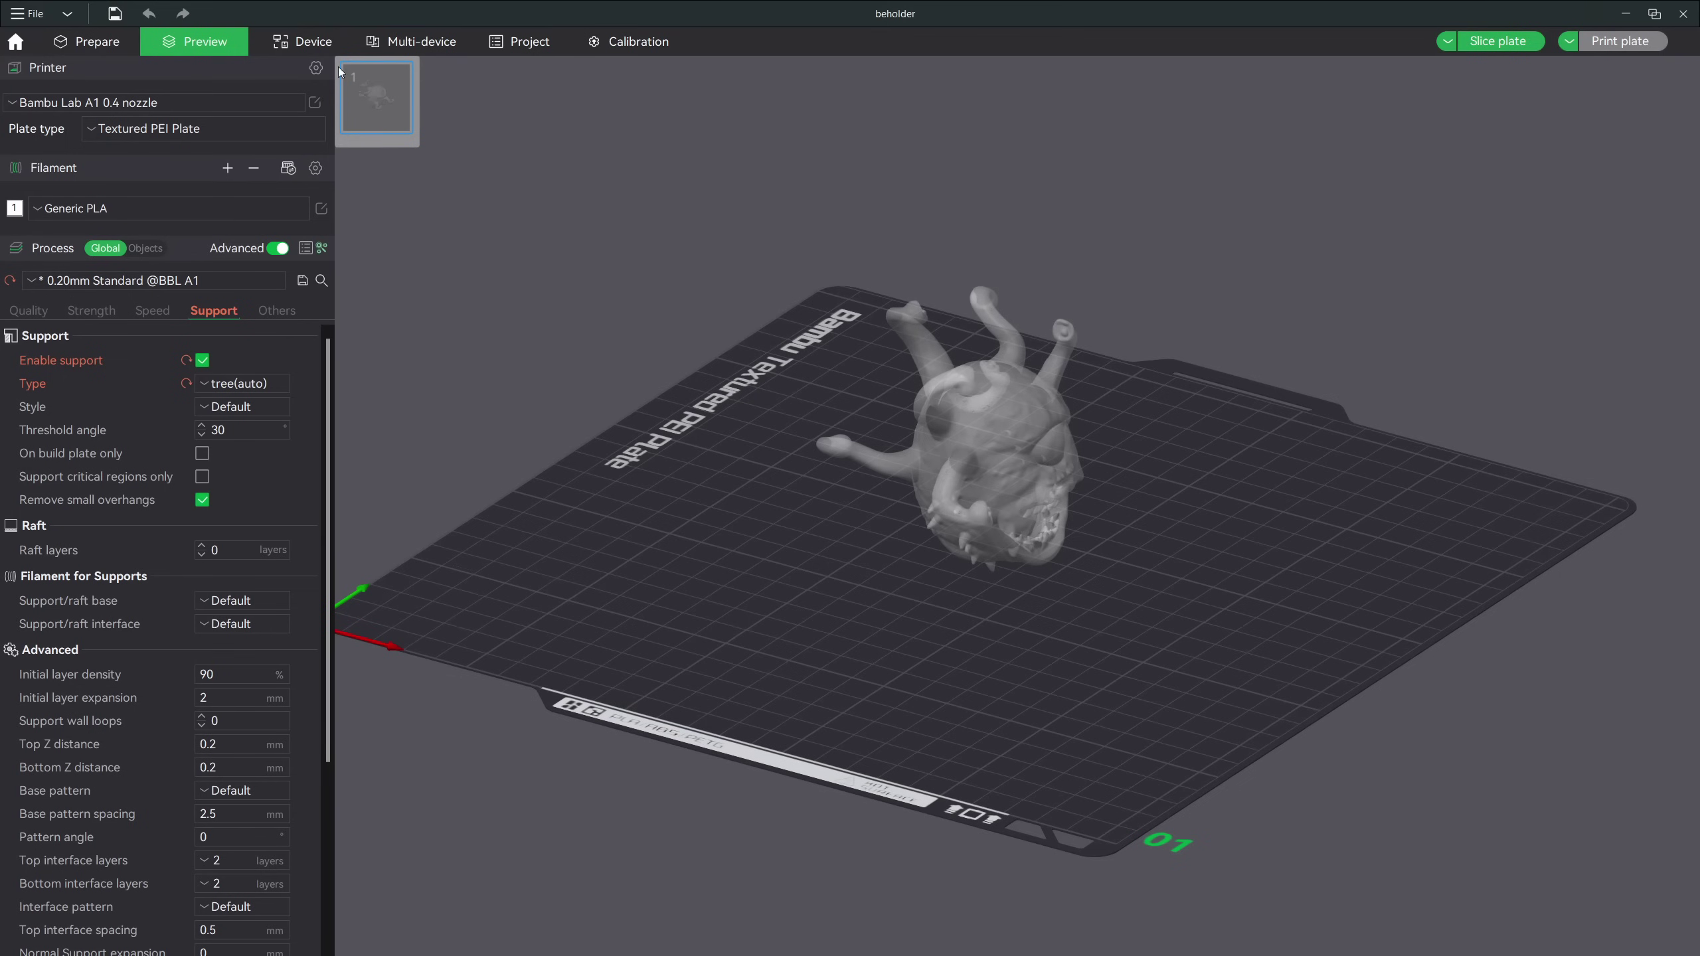
pyautogui.click(1489, 48)
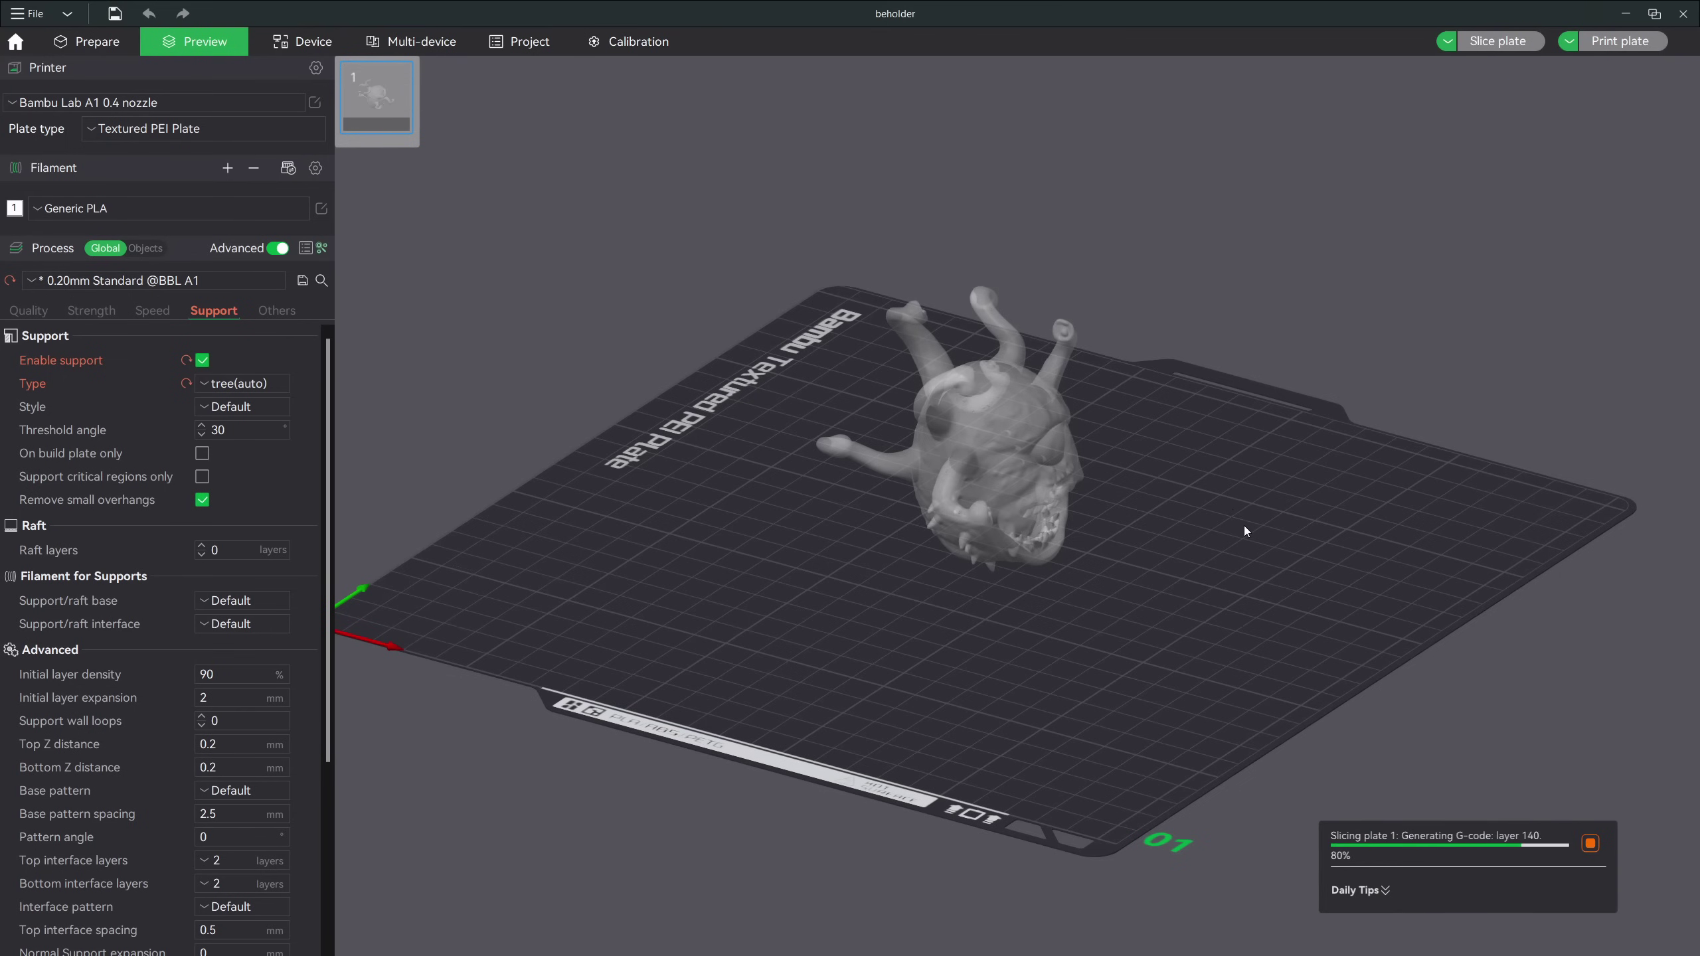
pyautogui.moveTo(1243, 519); pyautogui.dragTo(1104, 468)
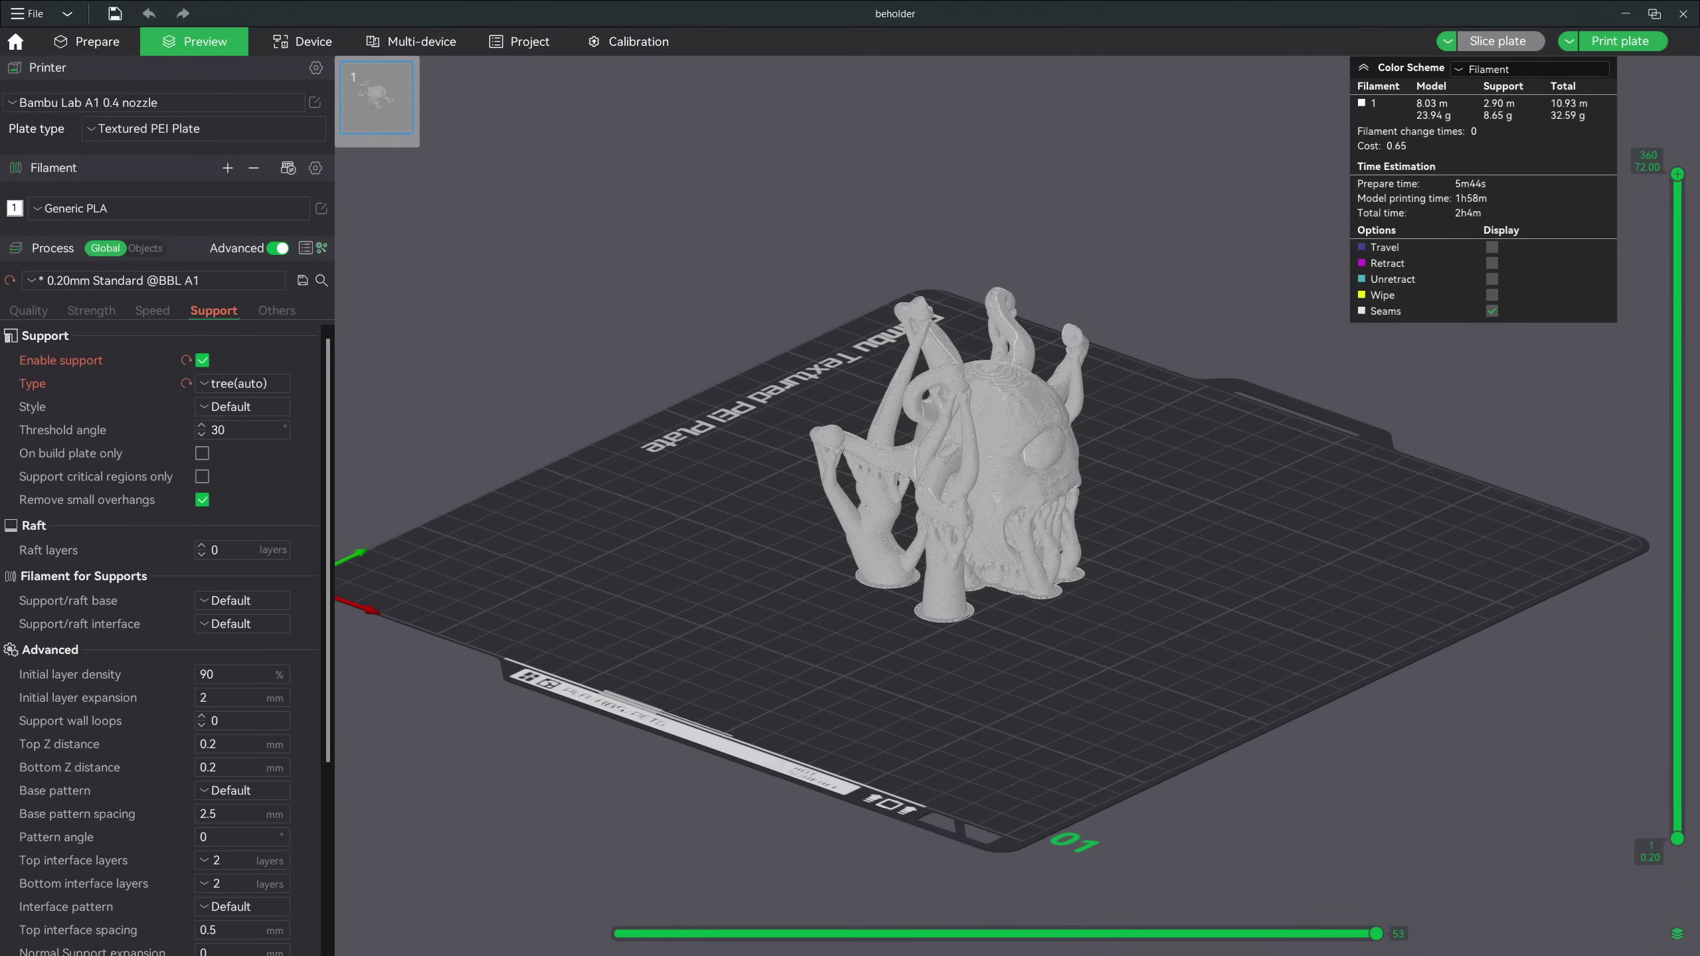